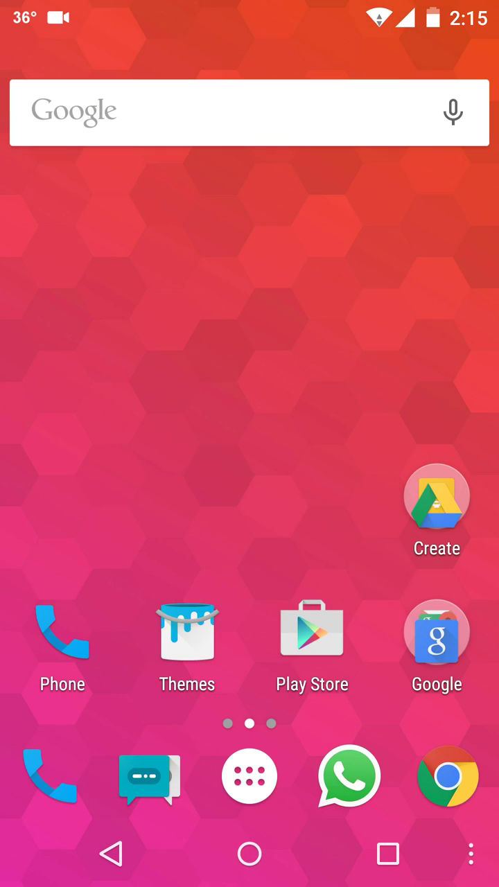
From the email widget home page, open Settings and go to About phone.
drag(416, 485, 104, 485)
click(311, 632)
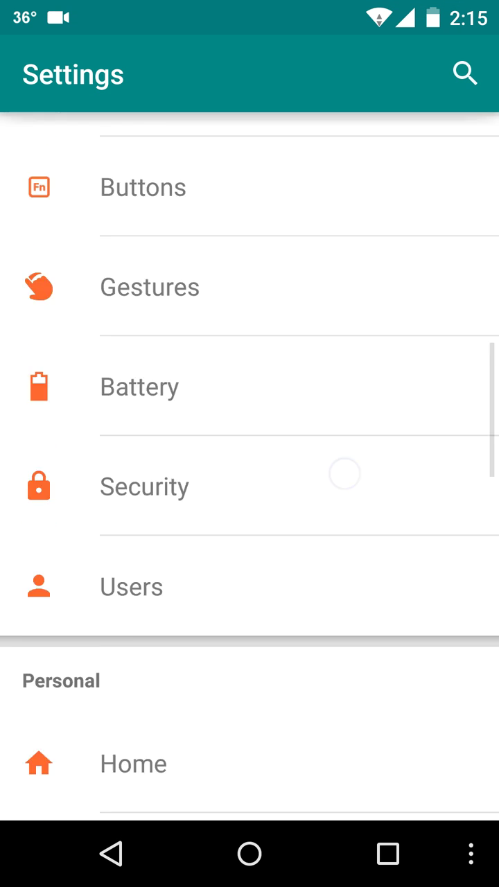
drag(344, 474, 344, 173)
click(271, 760)
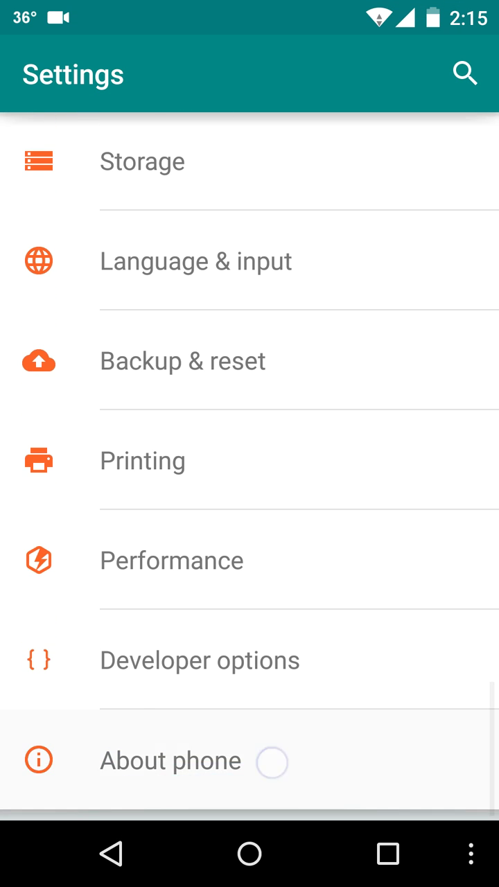
Scroll through About phone to review the Cyanogen OS 12.0 and Android 5.0.2 details.
mouse_move(338, 639)
mouse_down()
mouse_move(338, 394)
mouse_move(358, 366)
mouse_up()
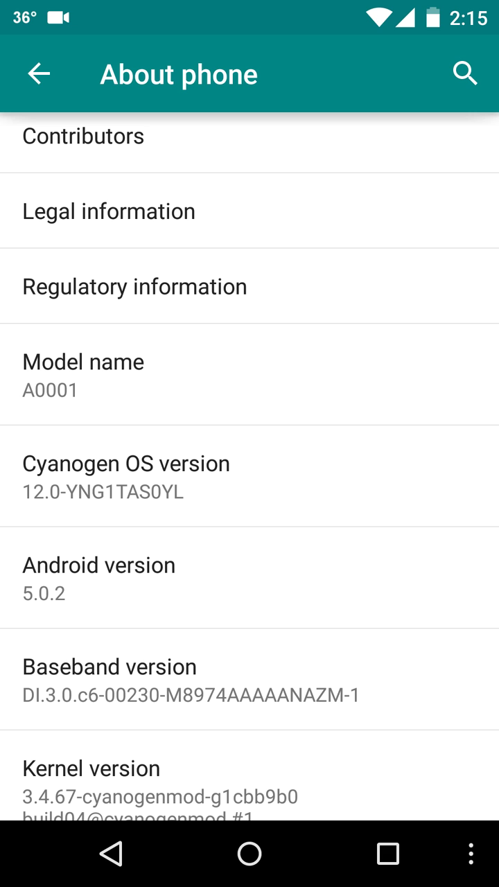
drag(347, 714, 347, 416)
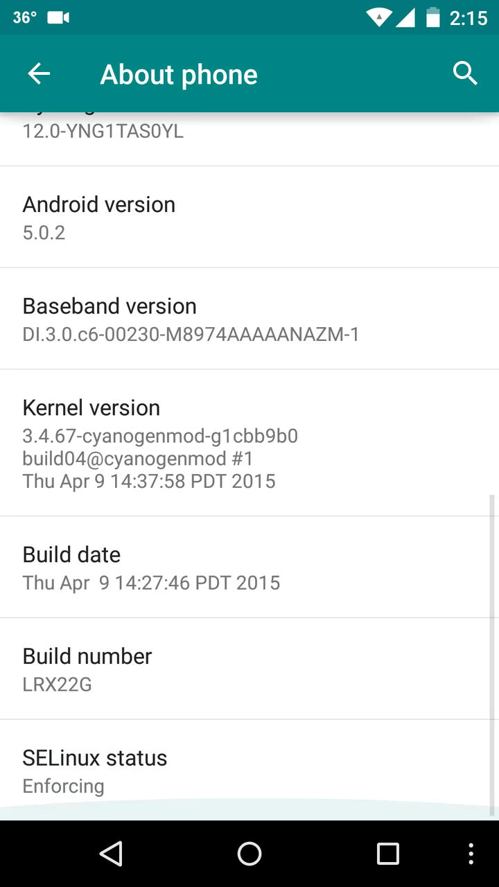
drag(347, 346, 347, 693)
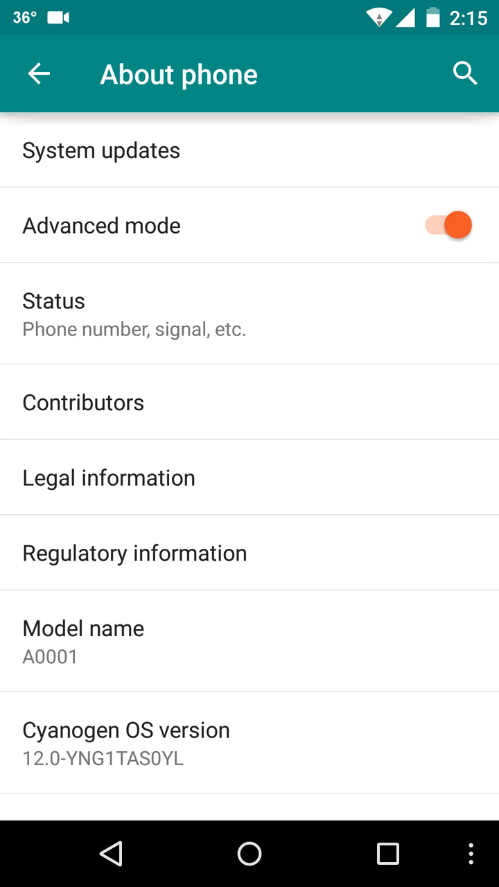
mouse_move(325, 707)
mouse_down()
mouse_move(325, 584)
mouse_move(376, 479)
mouse_up()
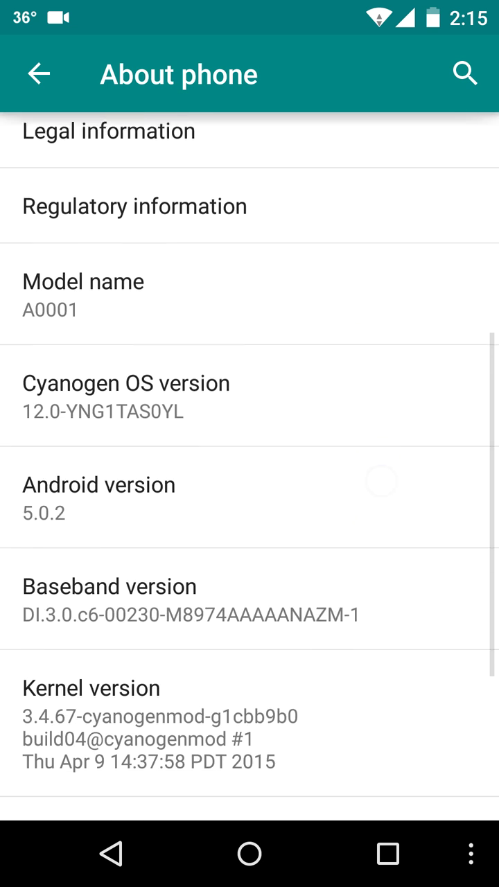
mouse_move(319, 659)
mouse_down()
mouse_move(319, 451)
mouse_move(347, 538)
mouse_move(346, 693)
mouse_up()
Return to the main Settings list and scroll back through it.
click(111, 854)
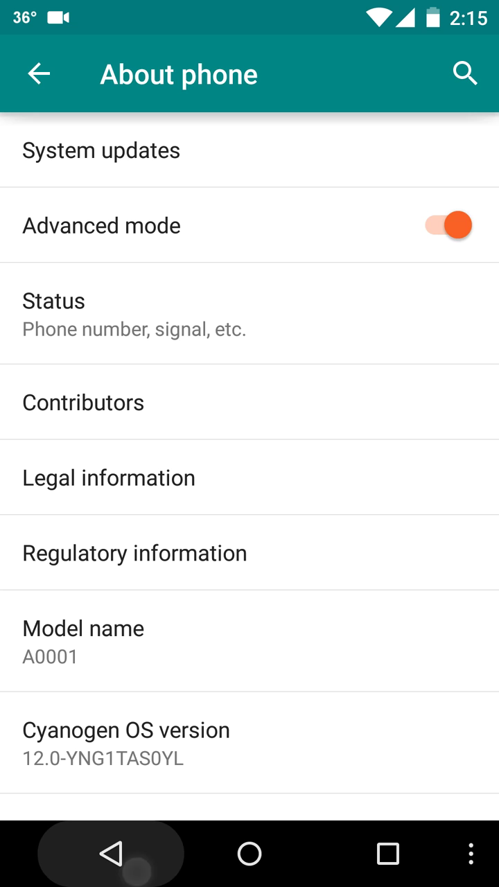
drag(328, 581, 382, 457)
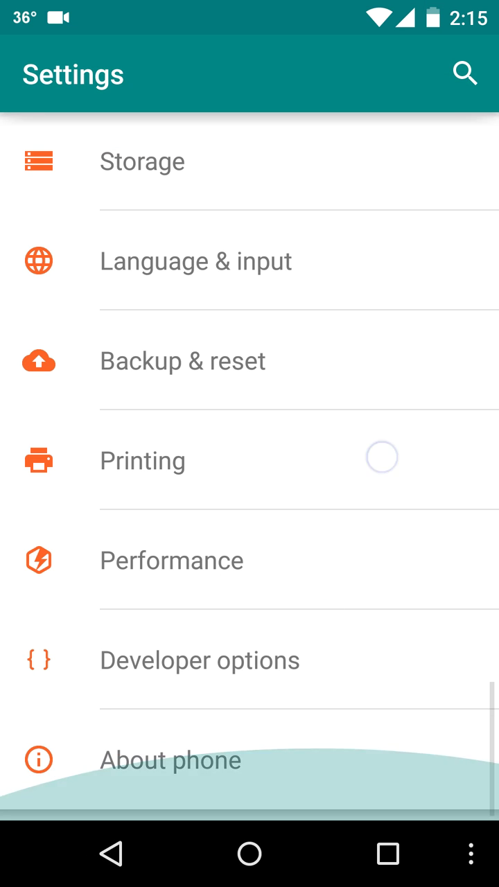
drag(261, 450, 261, 649)
drag(298, 388, 299, 624)
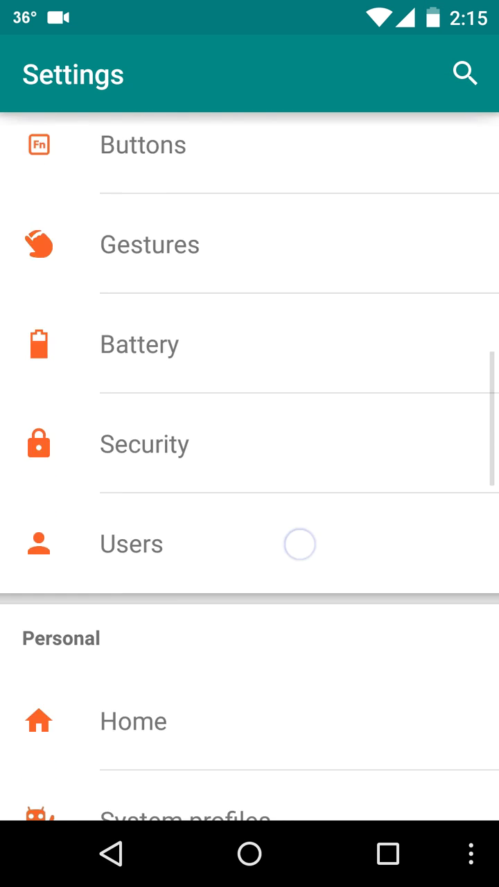
Leave Settings, then swipe to the calendar widget page and back to the main home page.
click(249, 854)
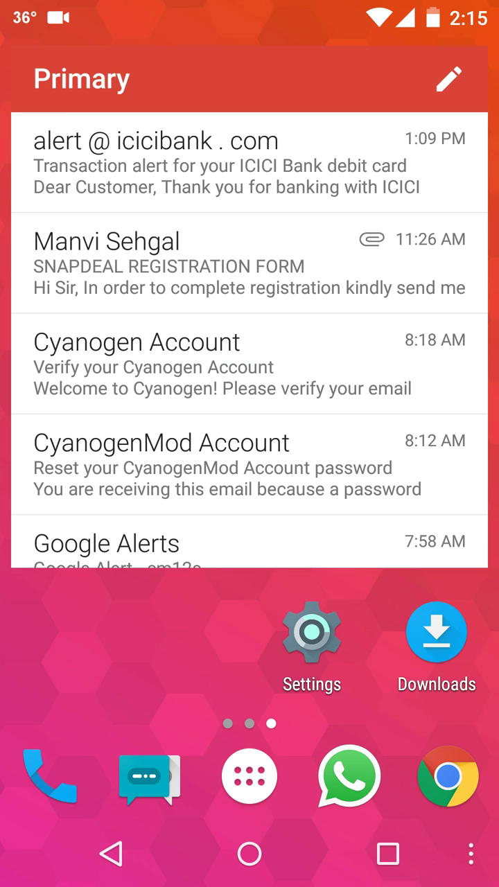
click(250, 854)
drag(191, 444, 415, 450)
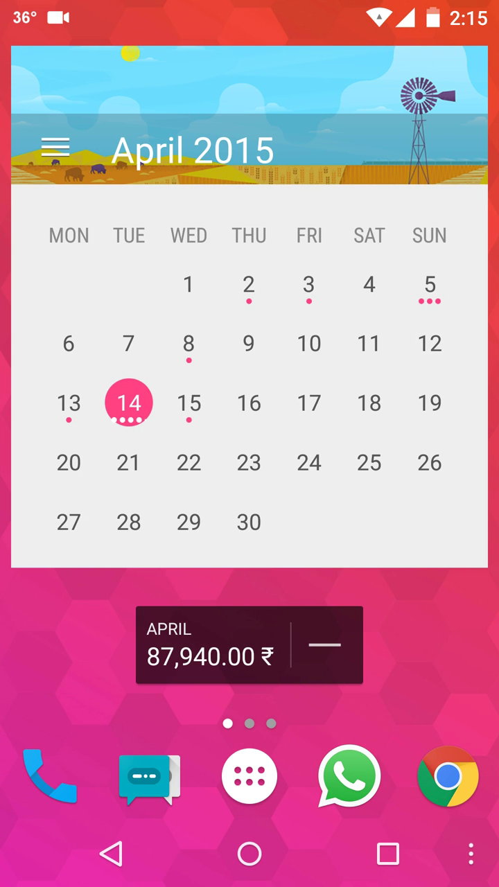
drag(385, 634, 207, 645)
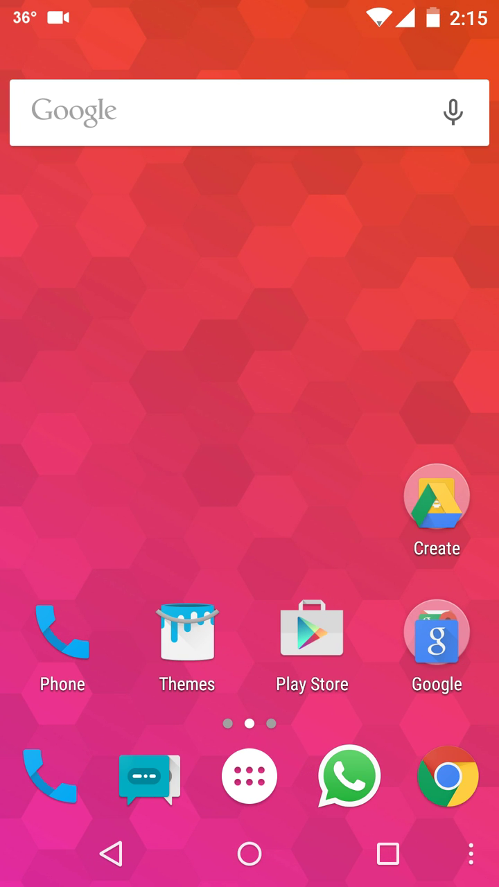
Pull down and dismiss the notifications, then flip between the email and calendar pages.
drag(250, 7, 250, 416)
click(337, 453)
mouse_move(388, 347)
mouse_down()
mouse_move(111, 346)
mouse_move(388, 346)
mouse_up()
drag(83, 555, 388, 556)
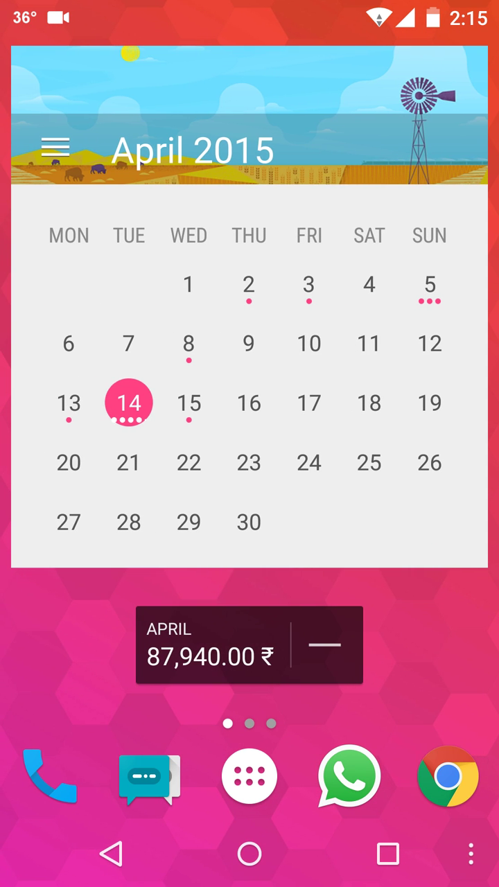
drag(388, 346, 111, 347)
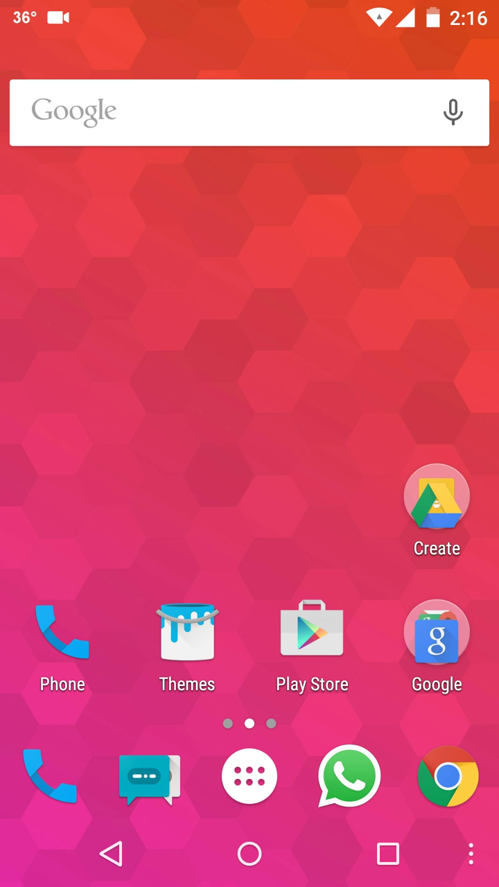
Expand notifications and quick settings, close them, then open and close the app drawer.
drag(418, 15, 415, 416)
drag(268, 465, 268, 614)
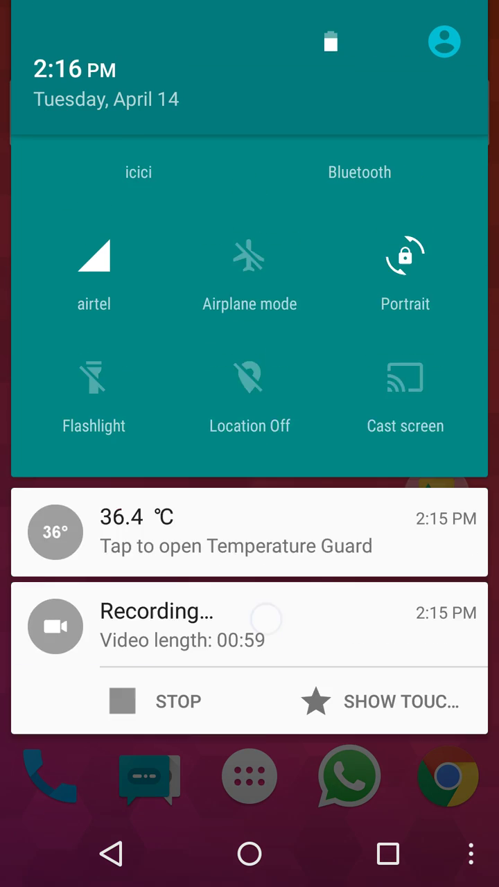
drag(338, 761, 402, 353)
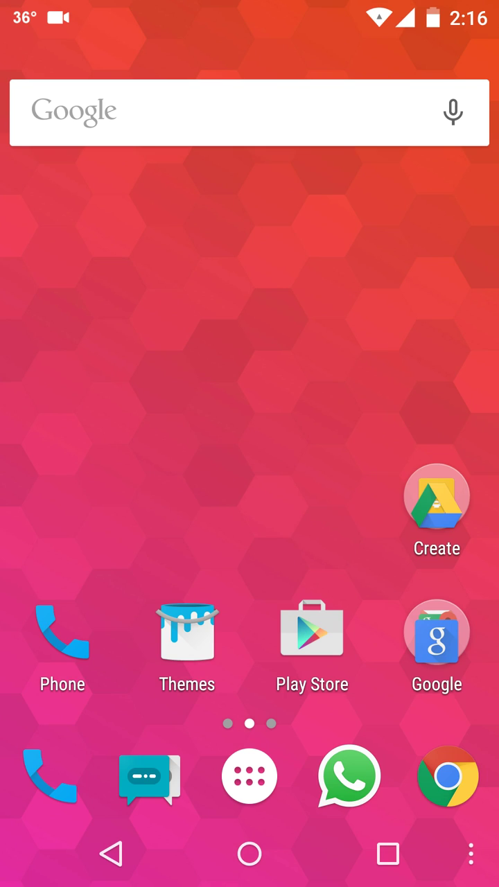
click(257, 789)
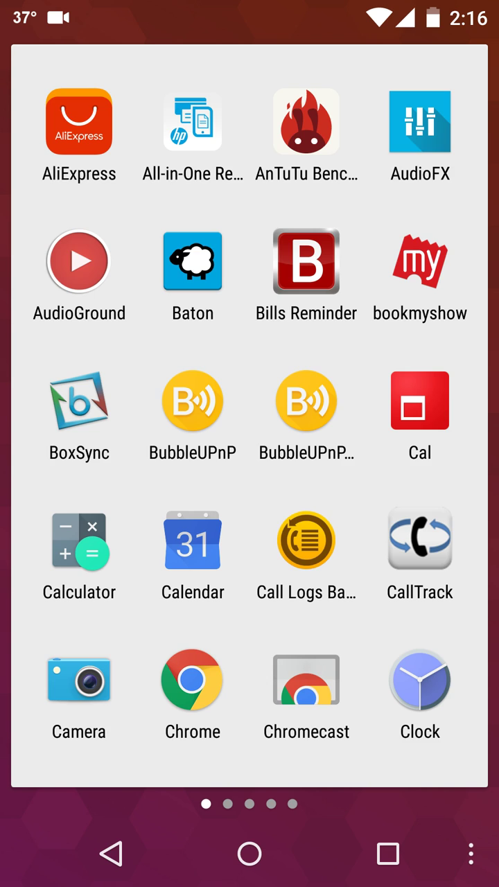
click(249, 854)
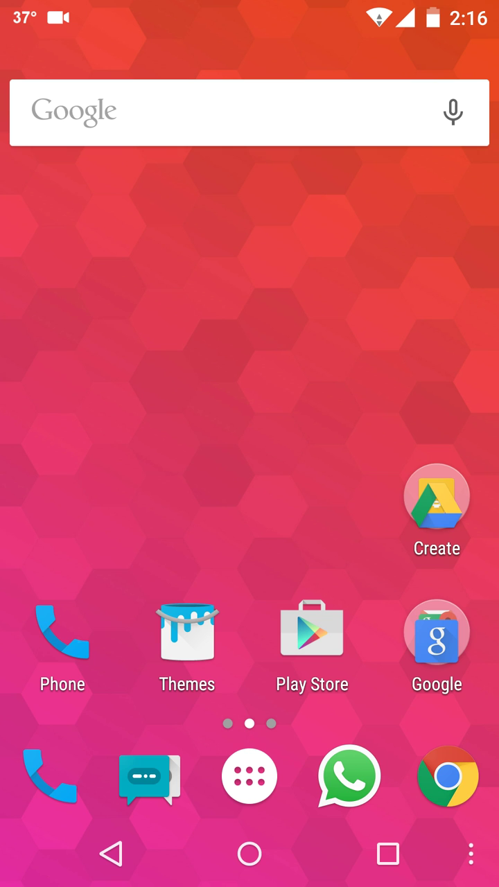
Call 121 from the Phone dialpad, end the Customer Care call, and return home.
click(62, 634)
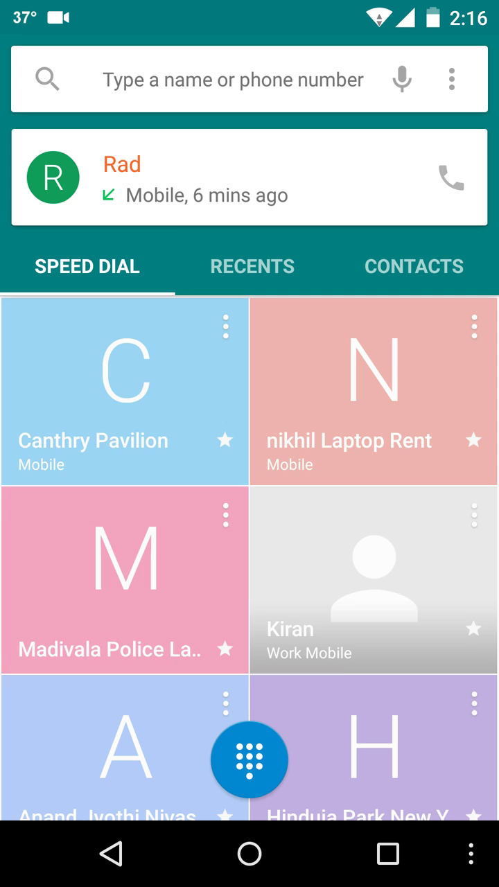
click(249, 760)
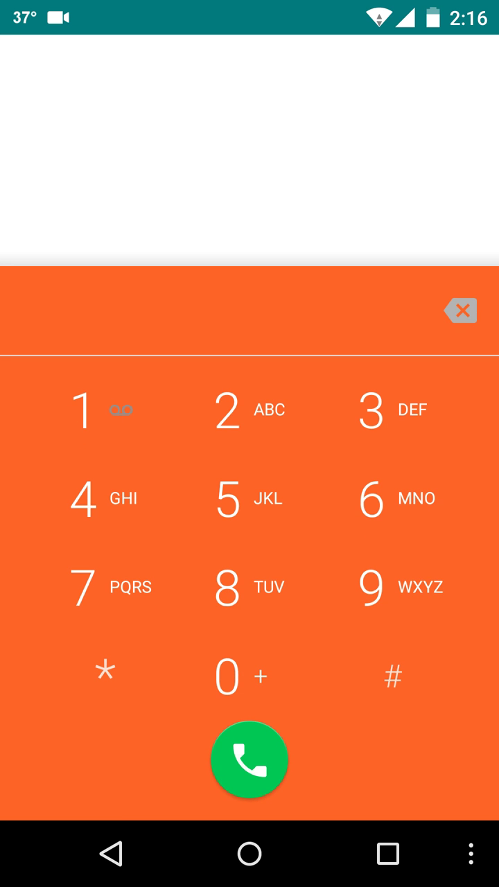
click(83, 410)
click(265, 428)
click(60, 433)
click(250, 760)
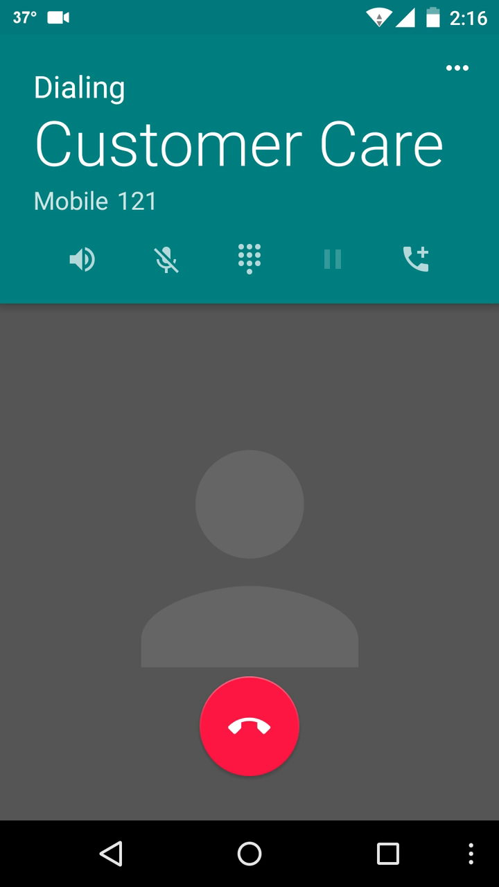
click(256, 713)
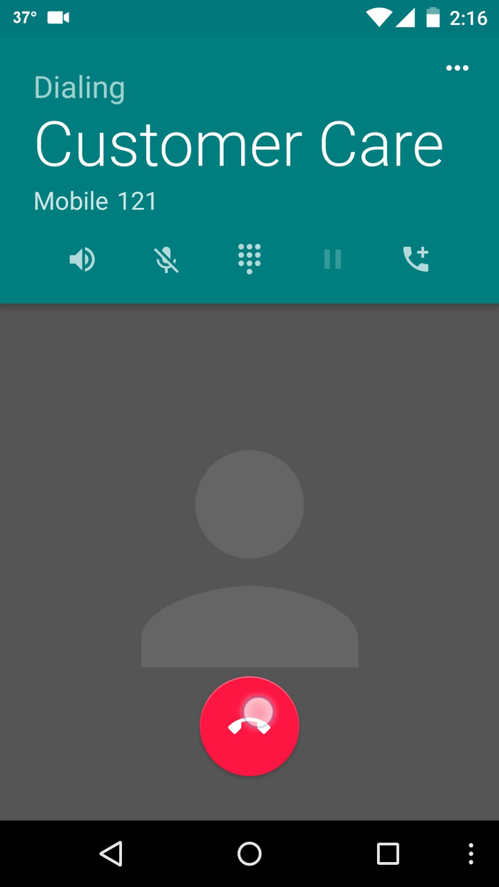
click(251, 860)
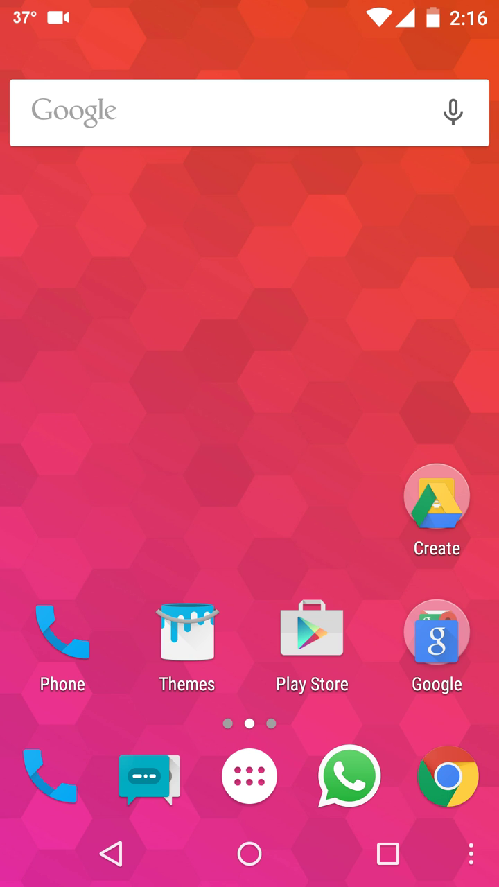
Flip between the email and main home pages, briefly opening and closing the app drawer.
mouse_move(415, 346)
mouse_down()
mouse_move(69, 346)
mouse_move(416, 347)
mouse_up()
drag(396, 348, 104, 348)
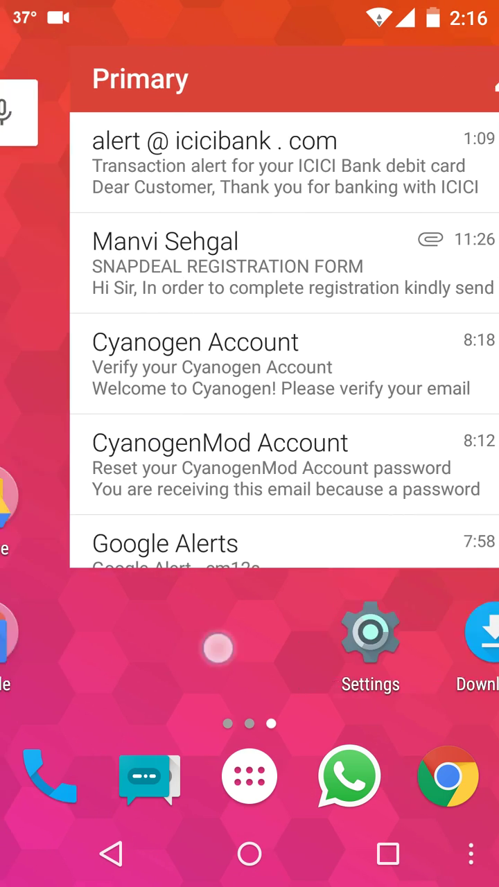
drag(217, 647, 451, 647)
click(250, 776)
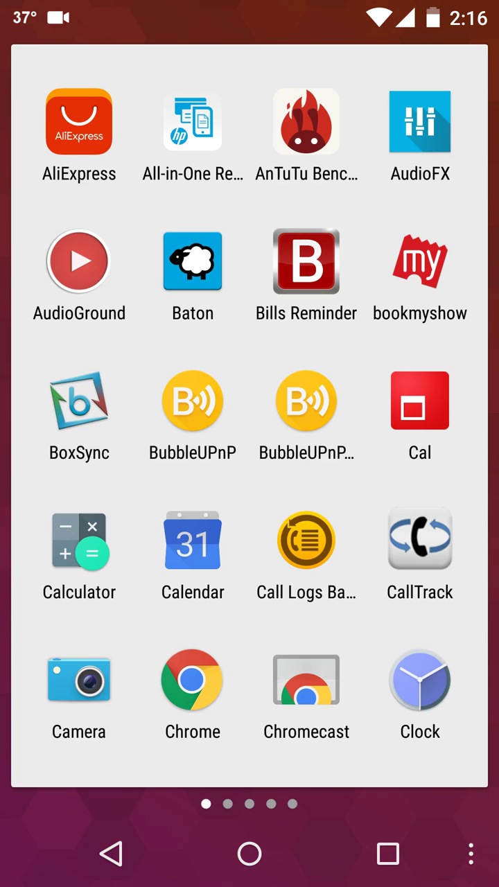
click(249, 854)
drag(416, 568, 238, 569)
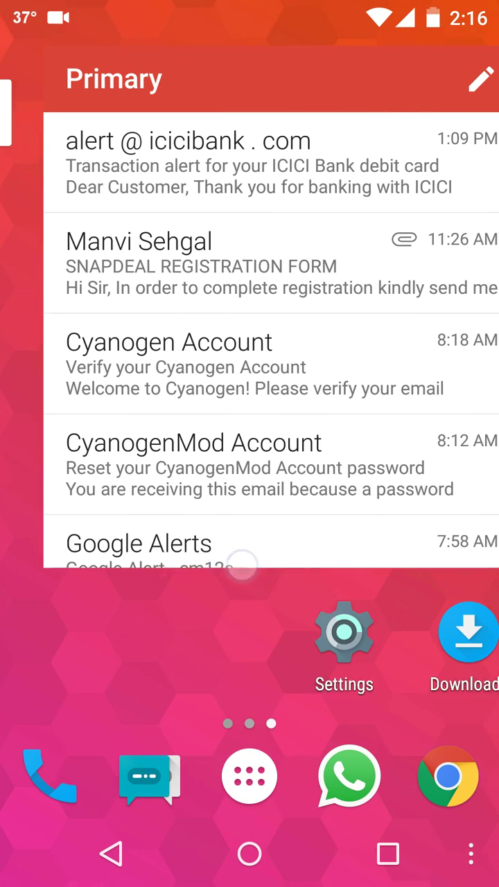
Open Settings and scroll down and up through the categories list.
click(312, 632)
scroll(319, 557, down, 10)
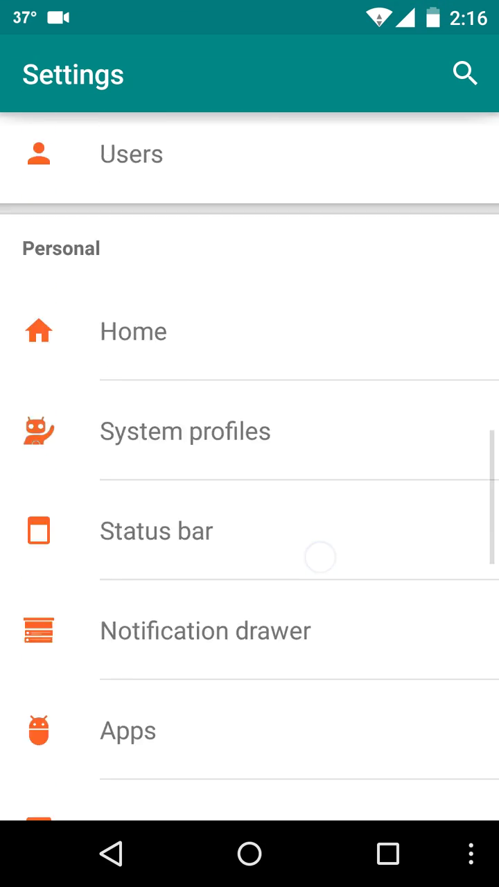
scroll(318, 556, down, 10)
scroll(319, 556, up, 10)
scroll(319, 557, up, 10)
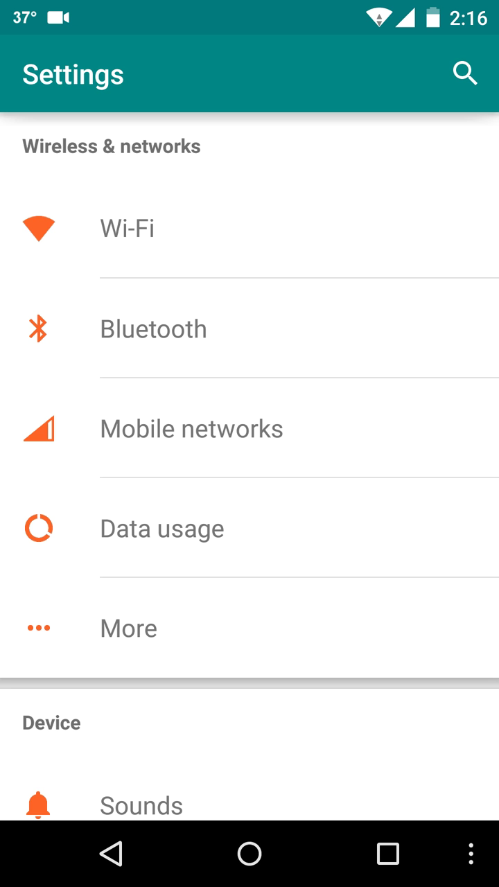
scroll(411, 367, down, 5)
scroll(411, 367, down, 10)
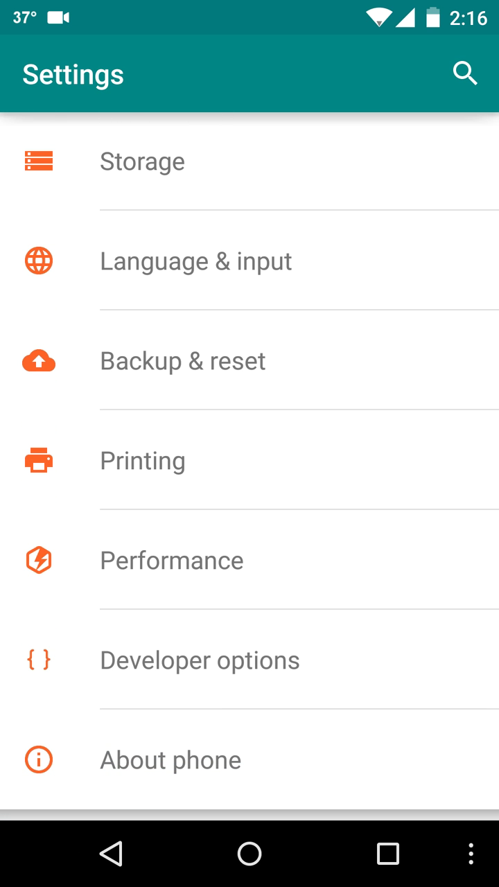
Scroll back up the Settings list to the Device section's Themes entry.
scroll(295, 460, up, 3)
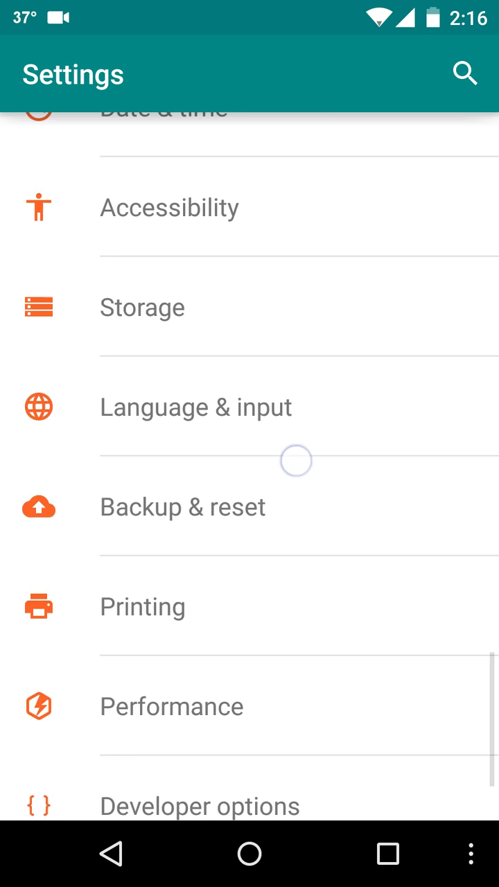
scroll(250, 666, up, 5)
scroll(250, 665, up, 2)
scroll(211, 708, up, 5)
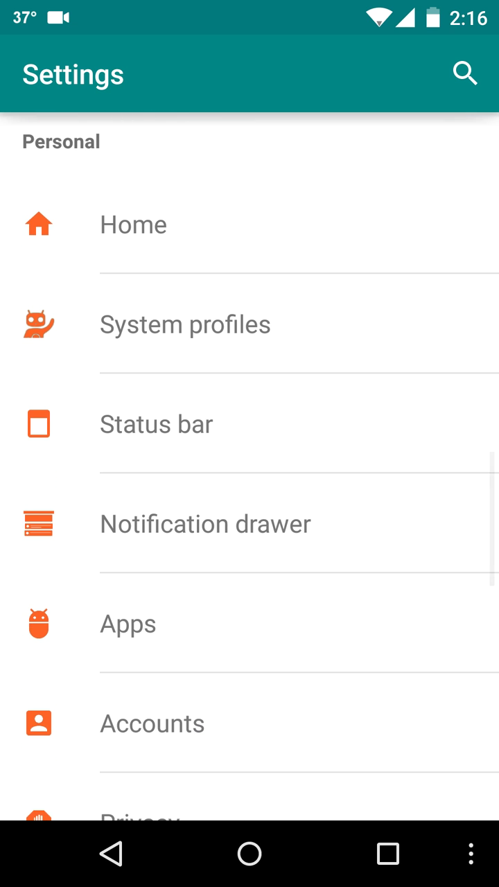
scroll(299, 444, up, 2)
scroll(285, 628, up, 5)
scroll(290, 532, up, 4)
scroll(290, 532, up, 2)
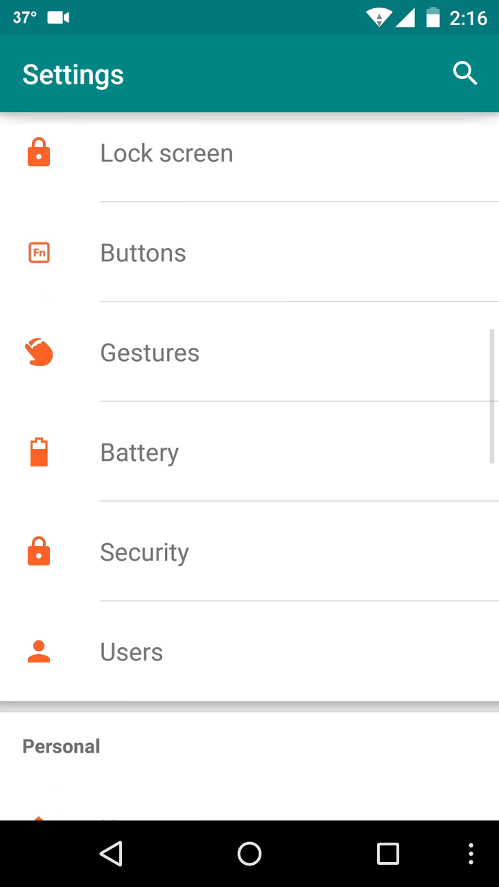
scroll(265, 586, up, 4)
Open Themes and swipe through the Hexo, System and Rust theme cards.
click(244, 219)
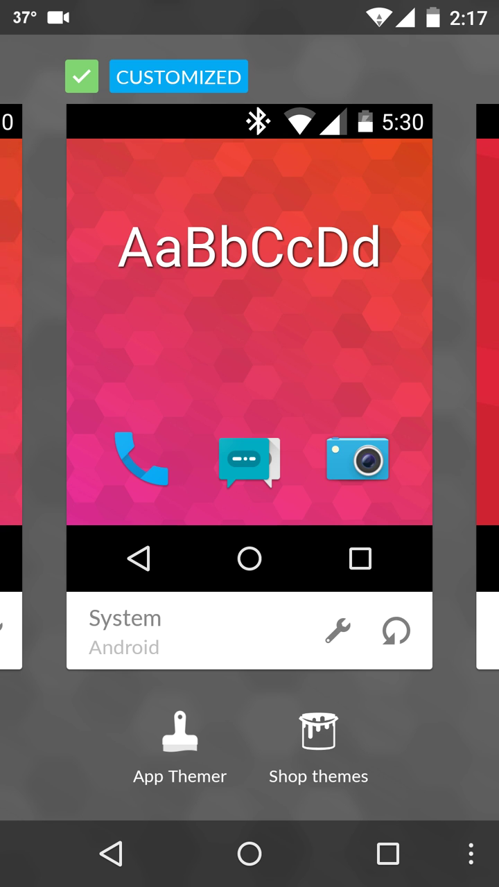
drag(139, 485, 402, 485)
drag(250, 488, 55, 487)
mouse_move(389, 547)
mouse_down()
mouse_move(158, 548)
mouse_move(397, 516)
mouse_up()
mouse_move(313, 519)
mouse_down()
mouse_move(99, 520)
mouse_move(386, 502)
mouse_up()
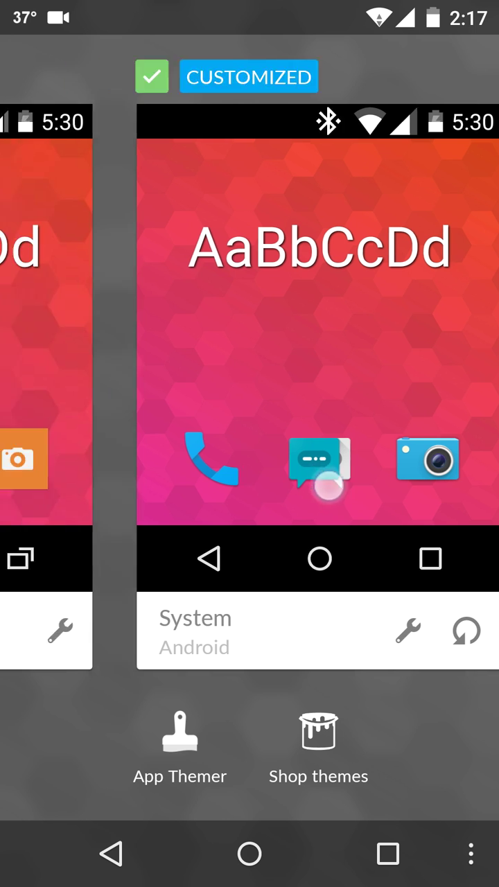
mouse_move(264, 485)
mouse_down()
mouse_move(430, 485)
mouse_move(194, 474)
mouse_up()
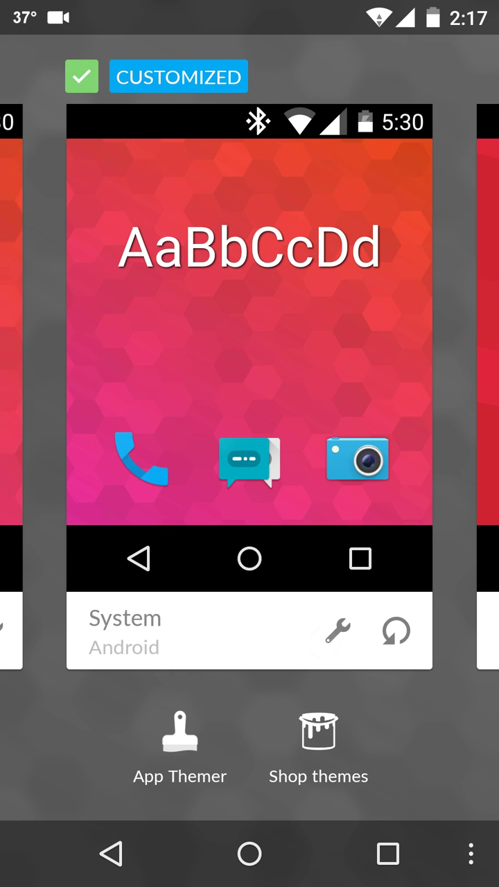
Open the System theme's options, browse the status-bar styles, then back out to the cards.
click(334, 632)
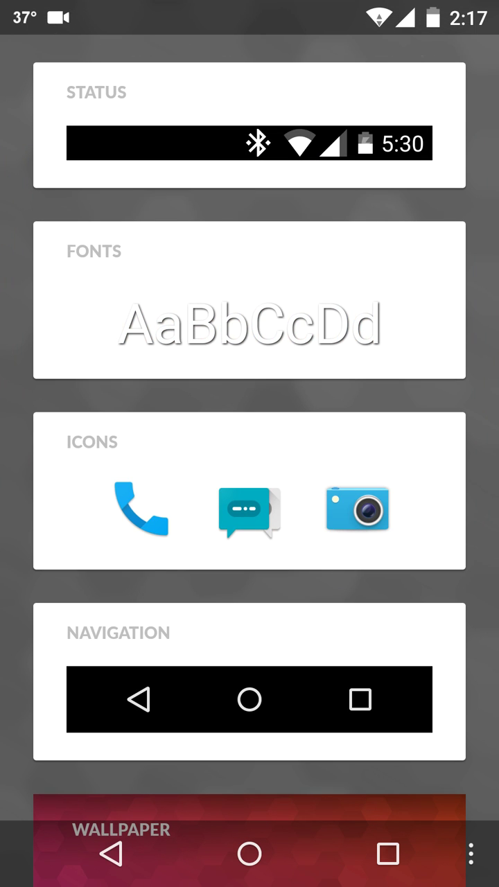
scroll(249, 443, down, 10)
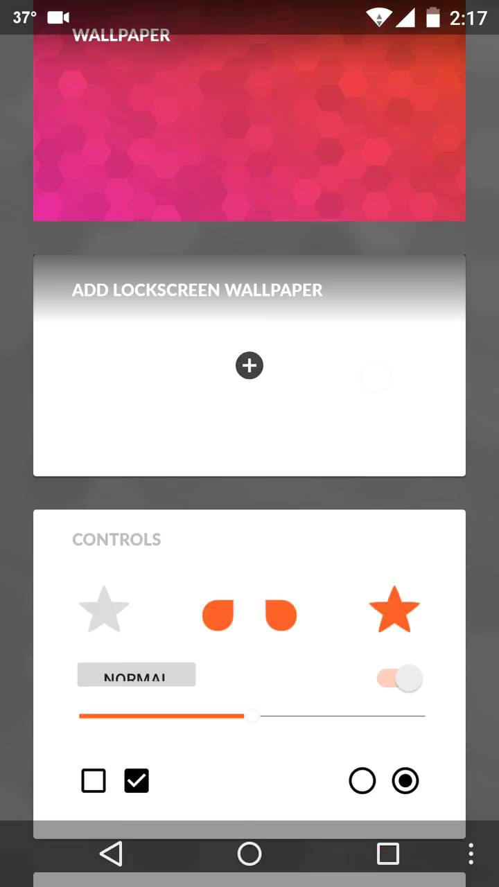
scroll(344, 201, up, 15)
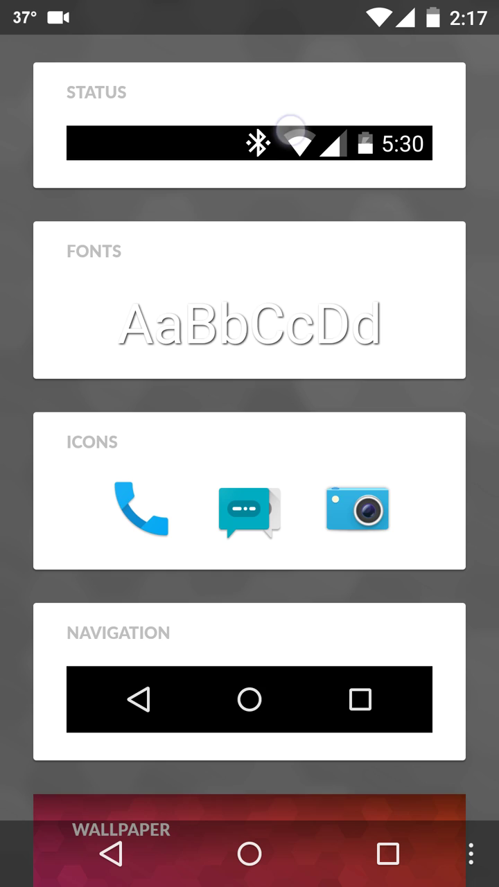
click(292, 130)
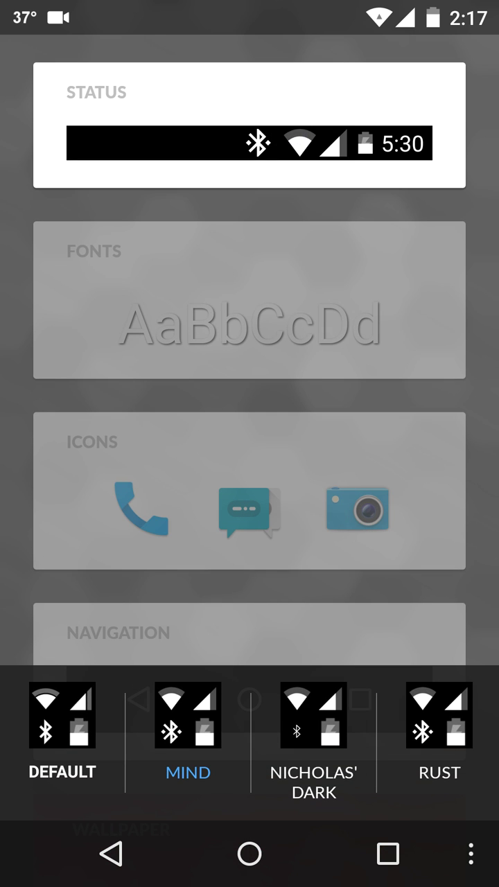
mouse_move(308, 748)
mouse_down()
mouse_move(75, 753)
mouse_move(418, 726)
mouse_up()
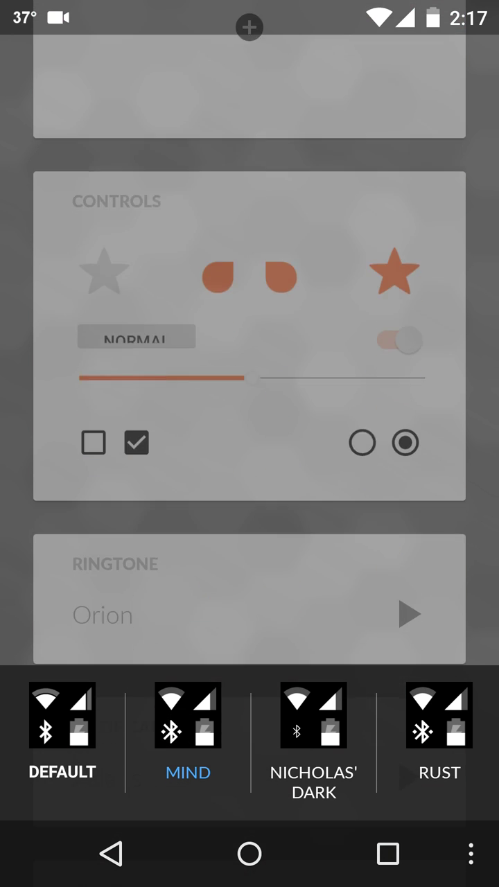
click(111, 853)
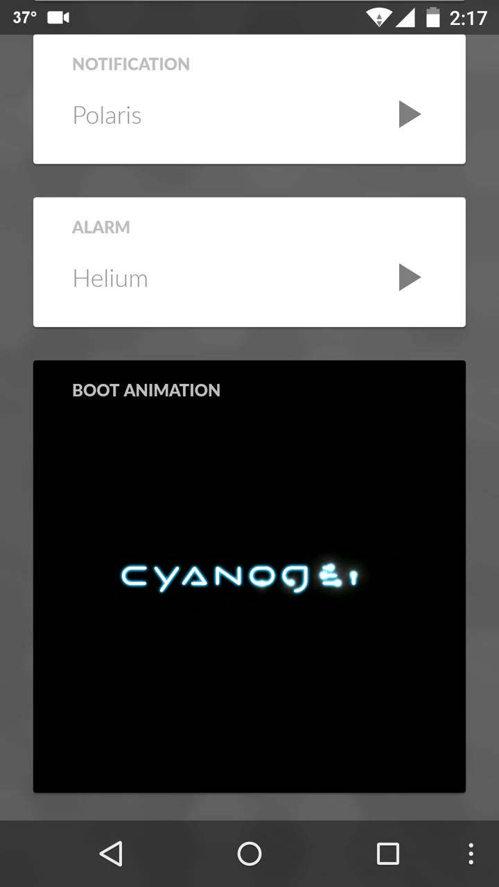
click(111, 853)
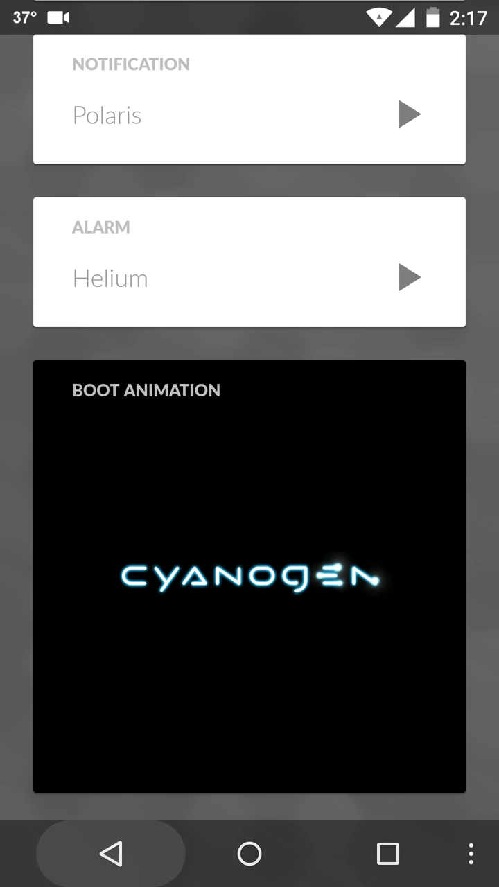
Go home, reopen Settings, and open Display & lights from the Device section.
click(250, 853)
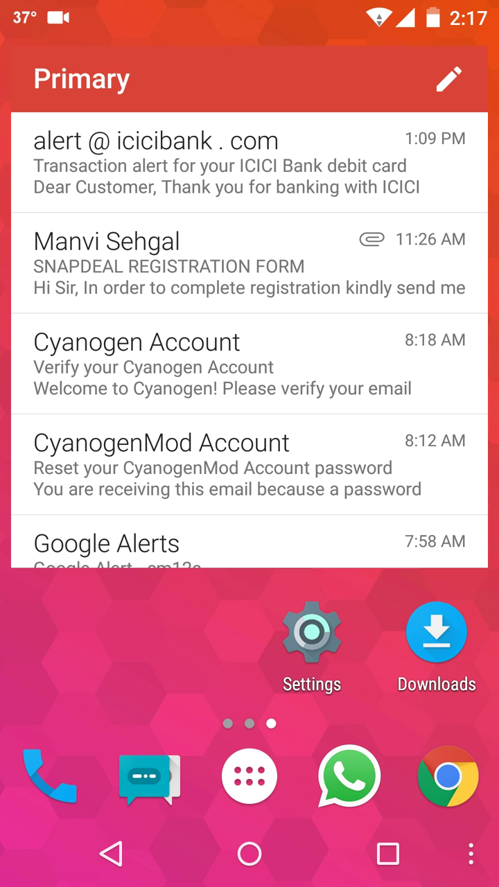
click(312, 631)
scroll(292, 594, up, 10)
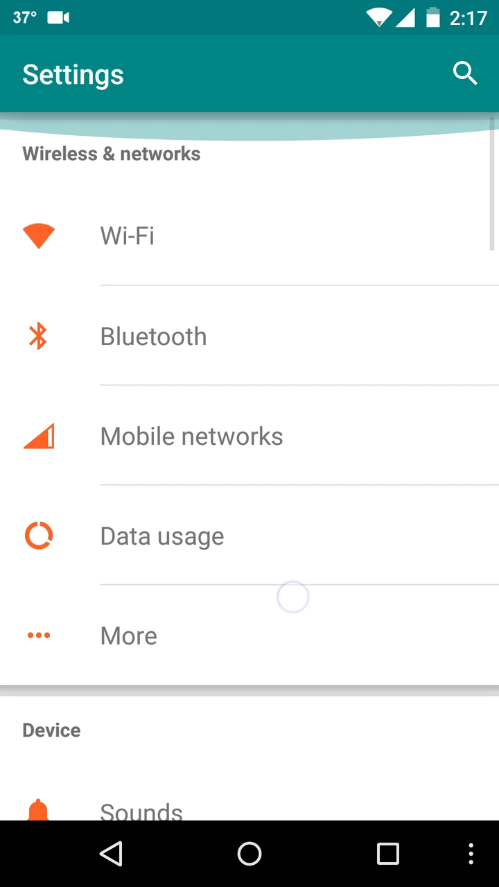
drag(277, 724, 444, 243)
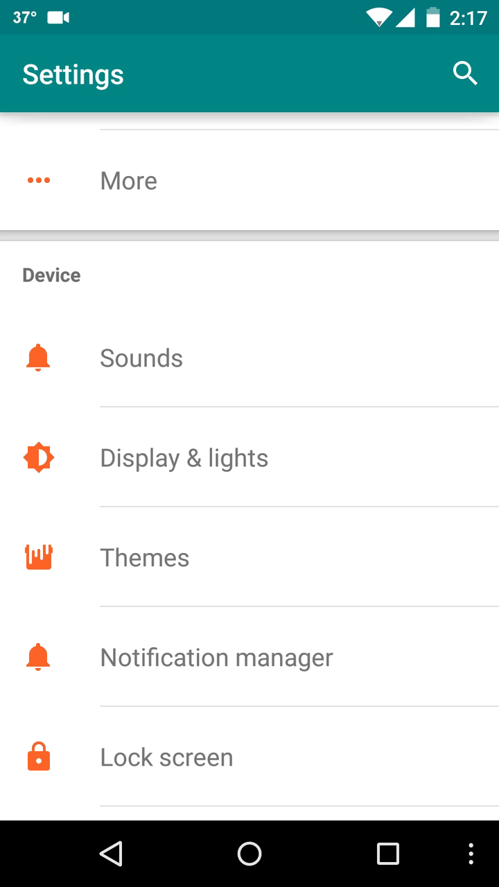
click(300, 460)
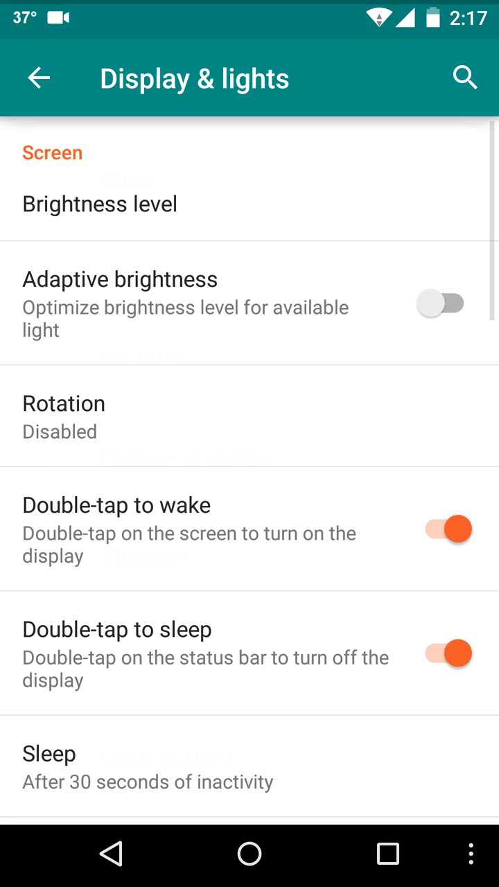
Scroll through the Display & lights options, including rotation and double-tap wake/sleep.
mouse_move(201, 626)
mouse_down()
mouse_move(208, 427)
mouse_move(234, 297)
mouse_move(264, 412)
mouse_up()
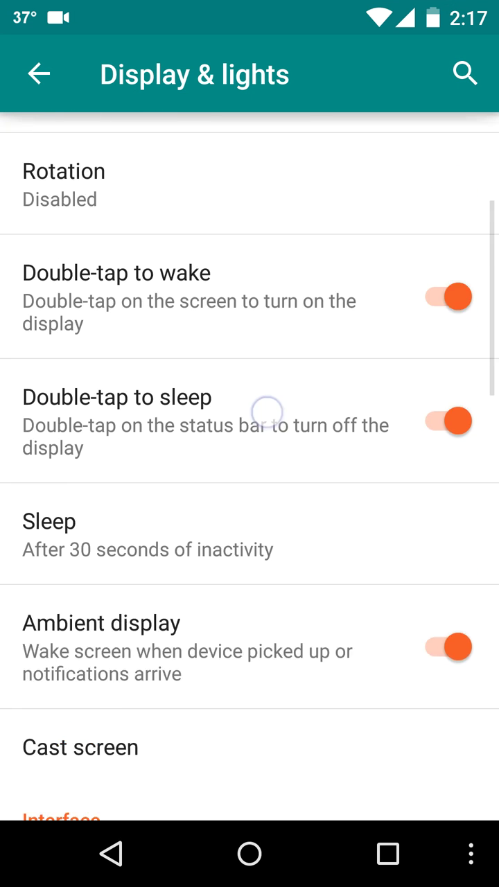
drag(342, 686, 342, 317)
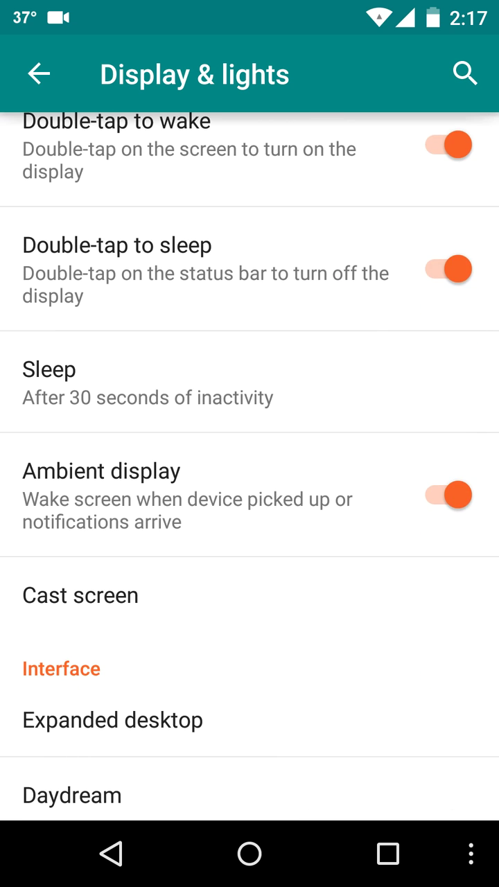
mouse_move(277, 577)
mouse_down()
mouse_move(283, 499)
mouse_move(357, 348)
mouse_up()
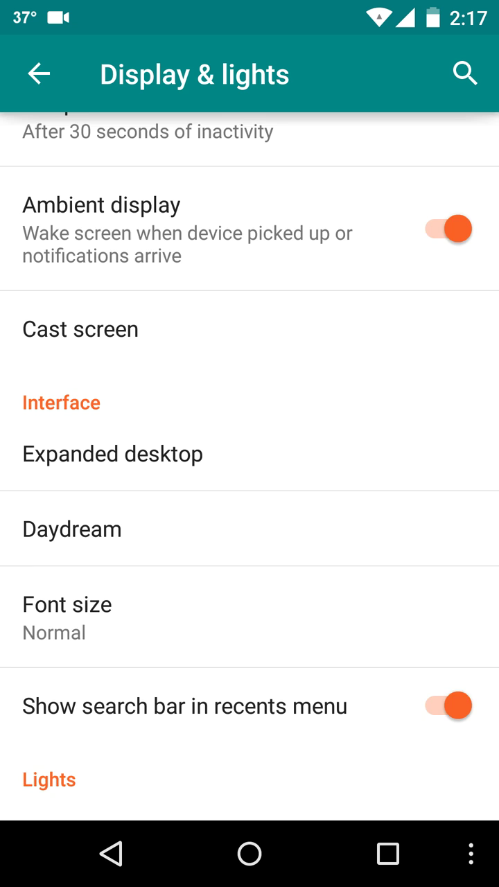
drag(354, 624, 354, 396)
drag(350, 603, 350, 207)
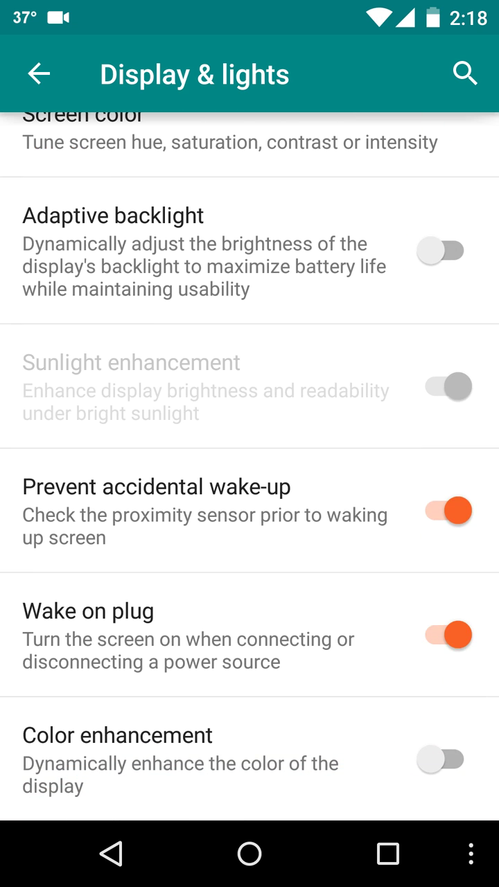
drag(297, 519, 349, 358)
drag(313, 293, 256, 532)
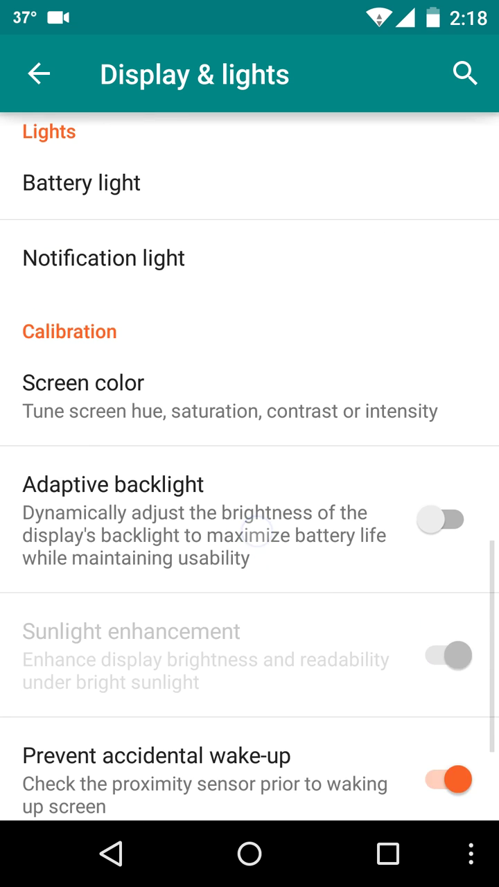
drag(314, 356, 271, 689)
drag(285, 312, 285, 642)
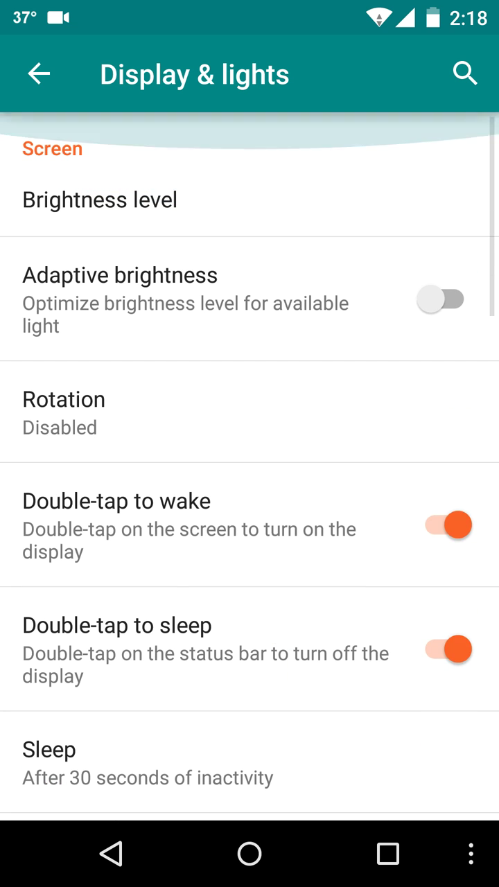
mouse_move(326, 710)
mouse_down()
mouse_move(331, 631)
mouse_move(423, 399)
mouse_up()
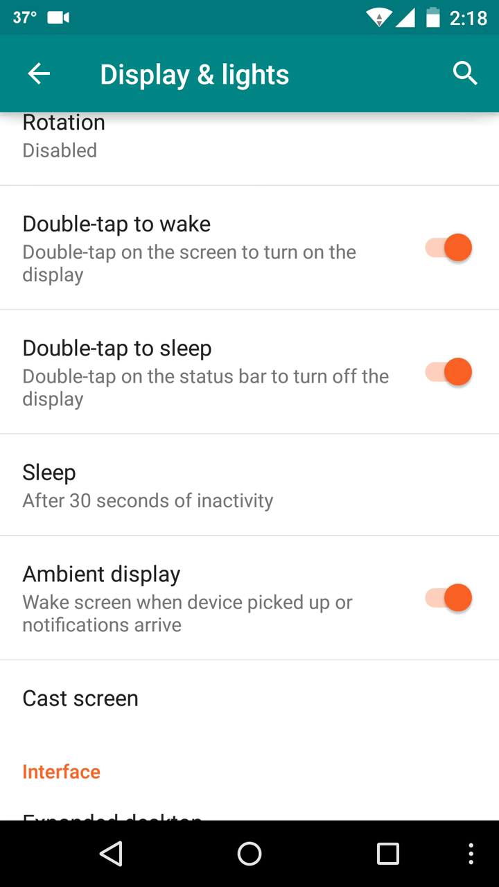
mouse_move(344, 686)
mouse_down()
mouse_move(344, 491)
mouse_move(360, 467)
mouse_move(323, 695)
mouse_up()
click(129, 865)
mouse_move(361, 617)
mouse_down()
mouse_move(362, 499)
mouse_move(446, 373)
mouse_up()
drag(356, 645, 357, 536)
drag(284, 644, 372, 483)
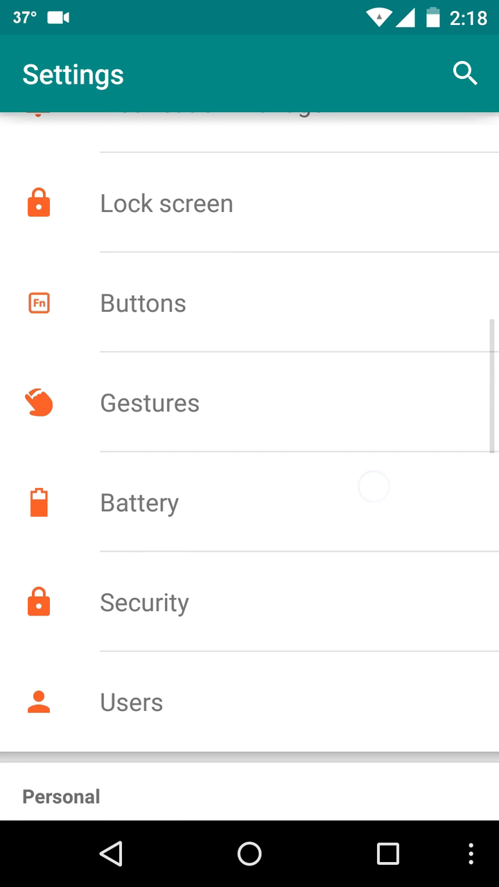
click(250, 307)
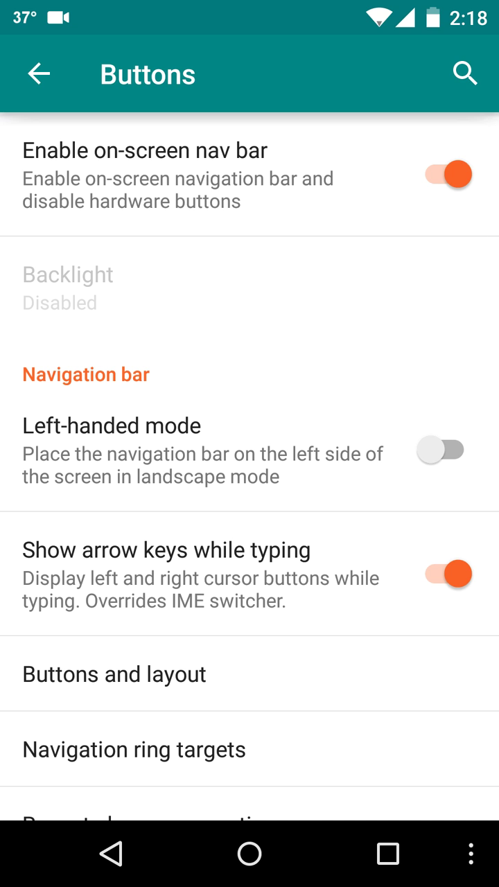
mouse_move(350, 621)
mouse_down()
mouse_move(354, 515)
mouse_move(451, 314)
mouse_up()
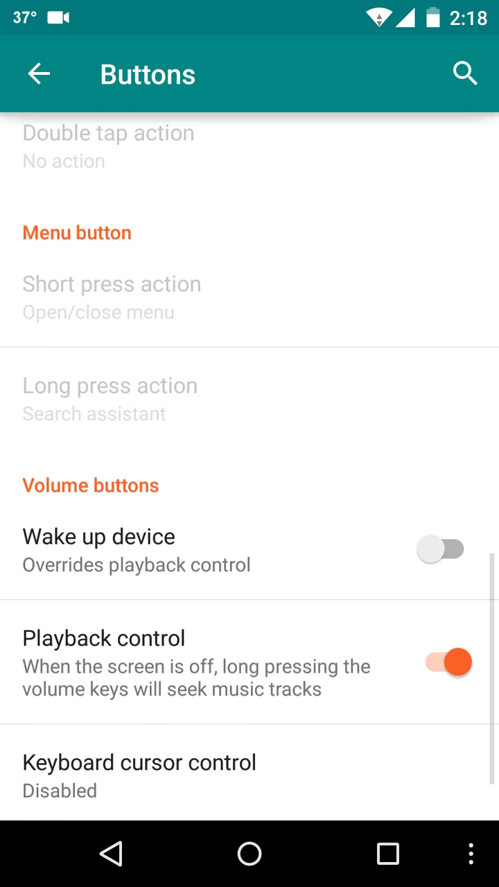
scroll(249, 534, down, 2)
scroll(270, 575, up, 10)
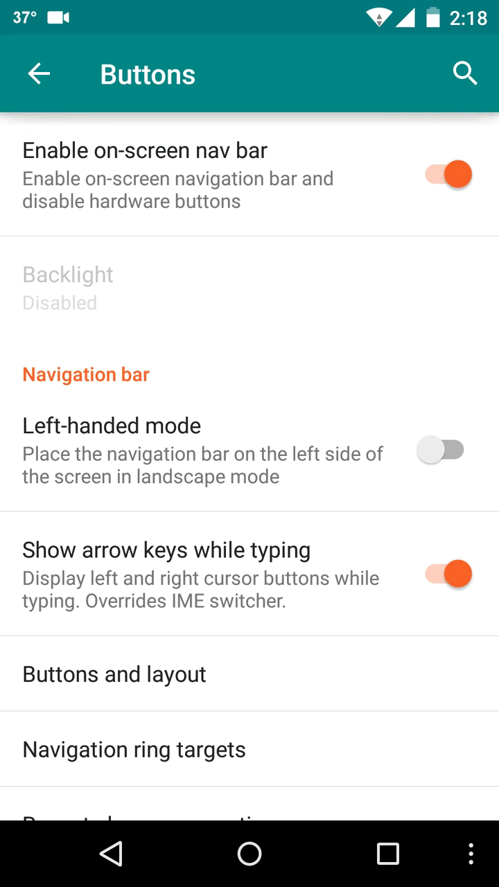
click(111, 854)
scroll(400, 368, down, 2)
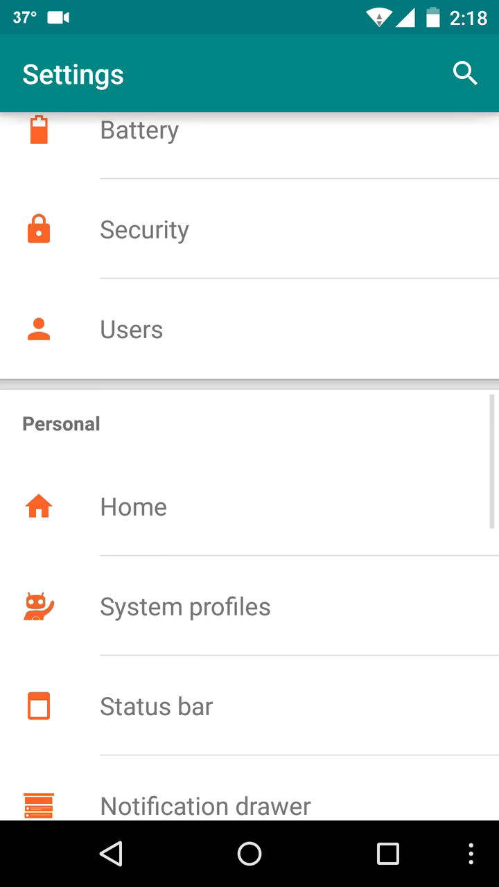
click(257, 322)
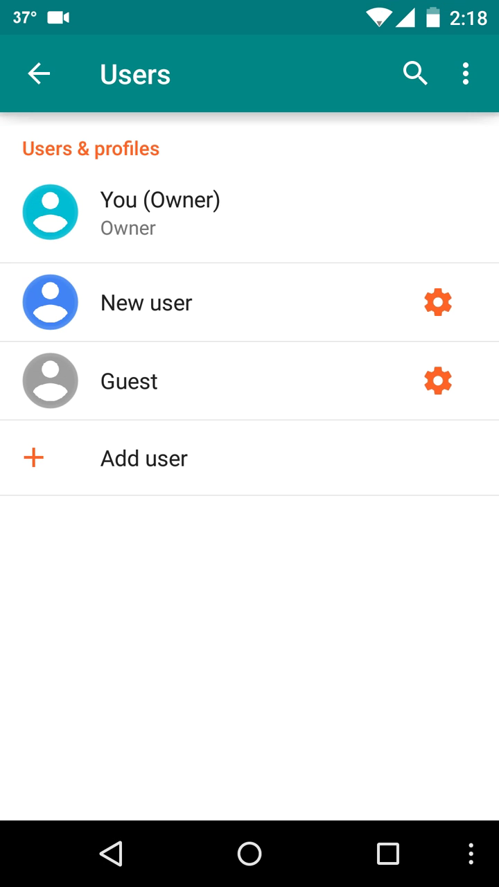
click(110, 854)
scroll(385, 380, down, 3)
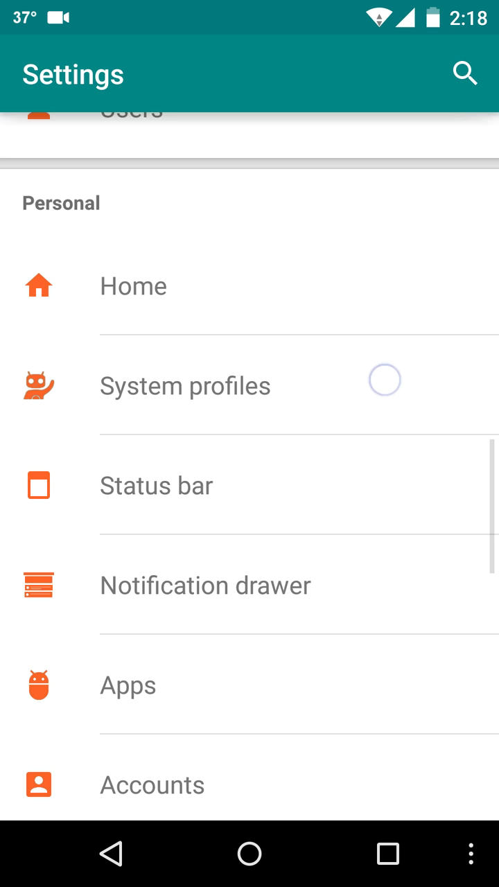
scroll(404, 353, down, 5)
scroll(330, 670, up, 5)
click(319, 385)
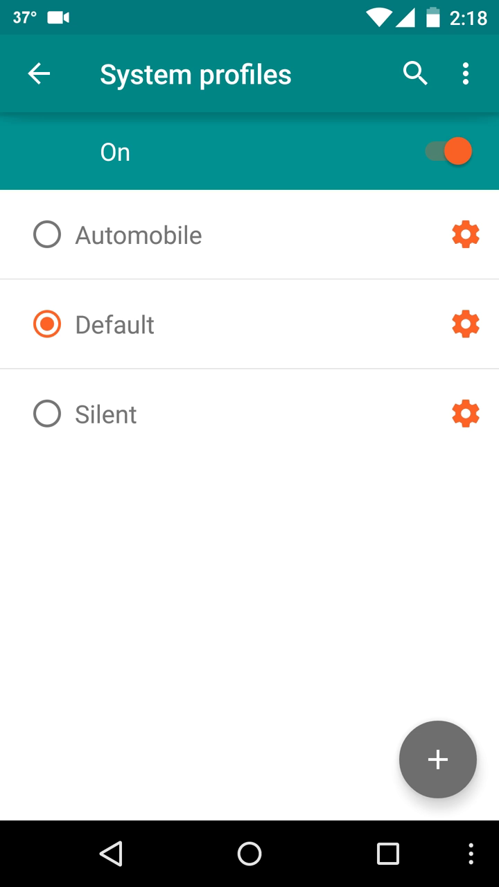
click(111, 854)
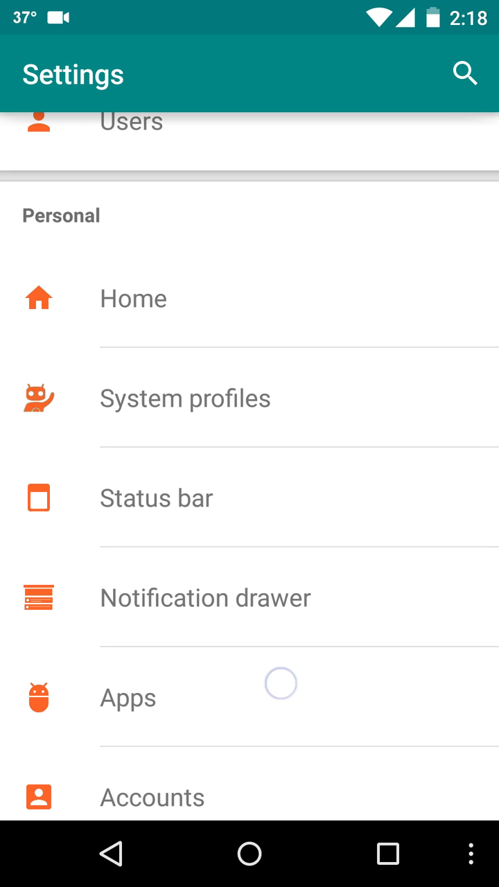
drag(281, 684, 373, 491)
drag(331, 614, 331, 503)
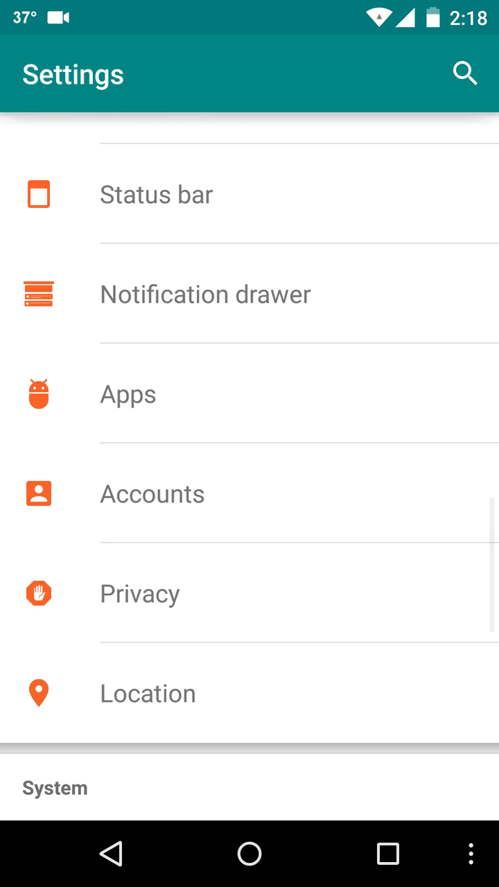
drag(358, 702, 358, 528)
click(358, 420)
click(244, 173)
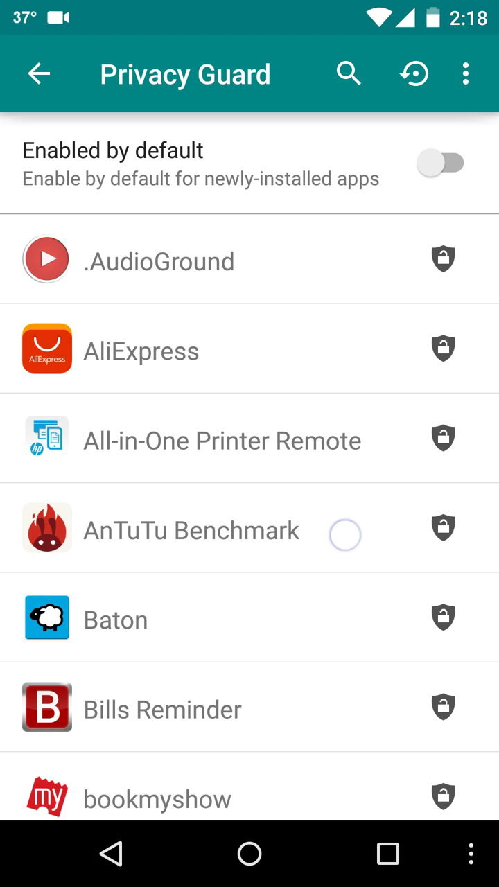
mouse_move(345, 533)
mouse_down()
mouse_move(368, 485)
mouse_move(377, 291)
mouse_up()
click(111, 853)
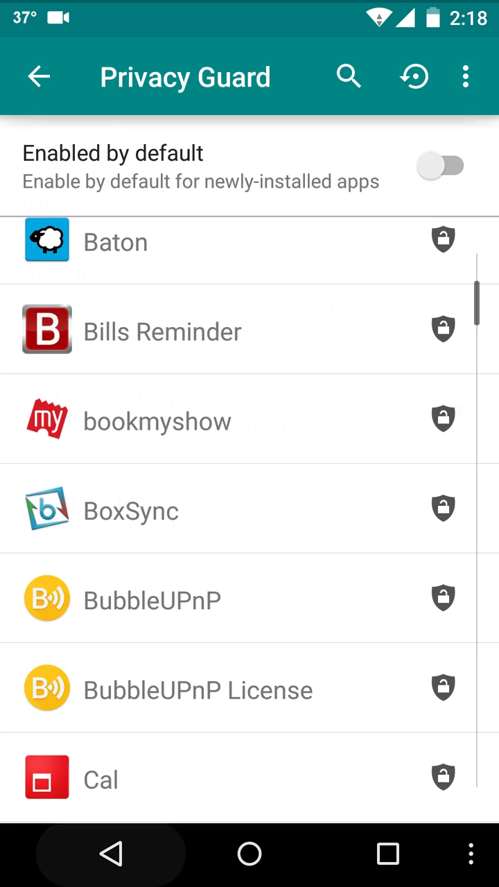
click(111, 853)
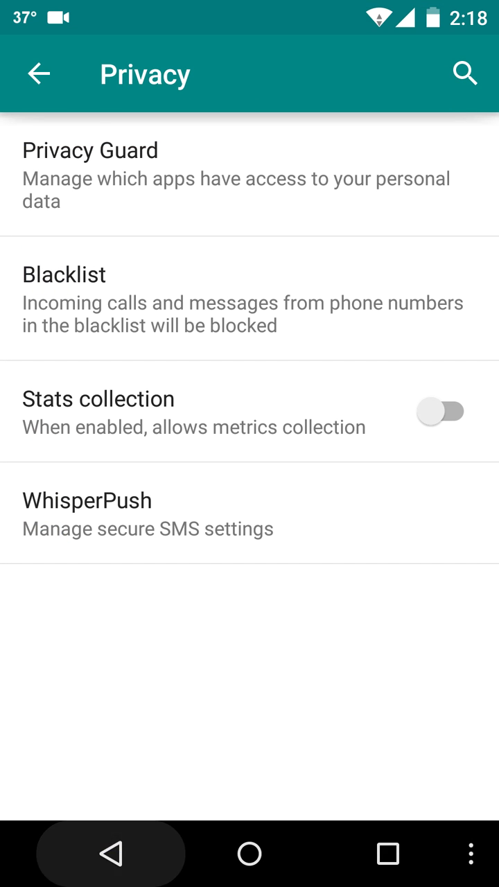
drag(338, 487, 386, 416)
drag(271, 529, 340, 390)
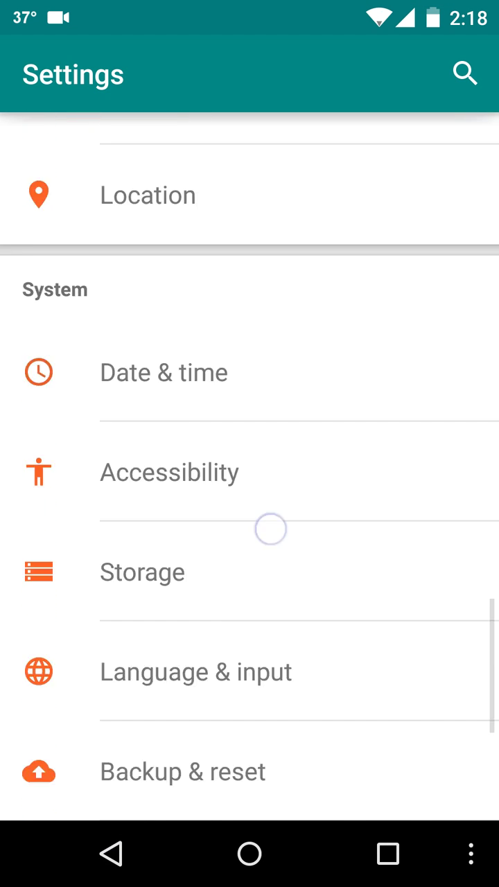
drag(337, 554, 457, 338)
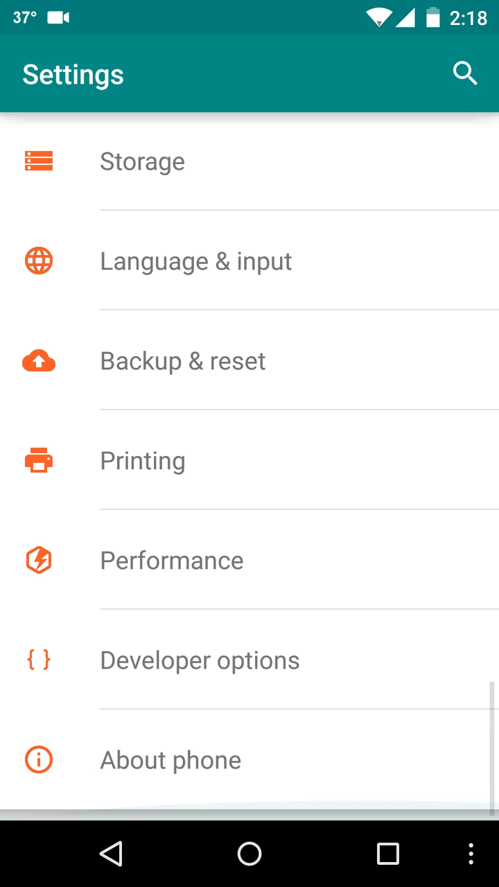
click(224, 662)
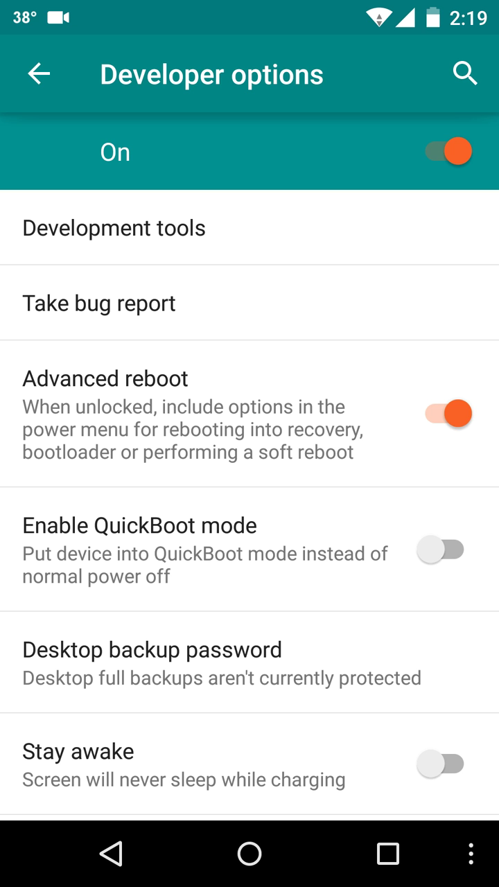
drag(231, 717, 343, 499)
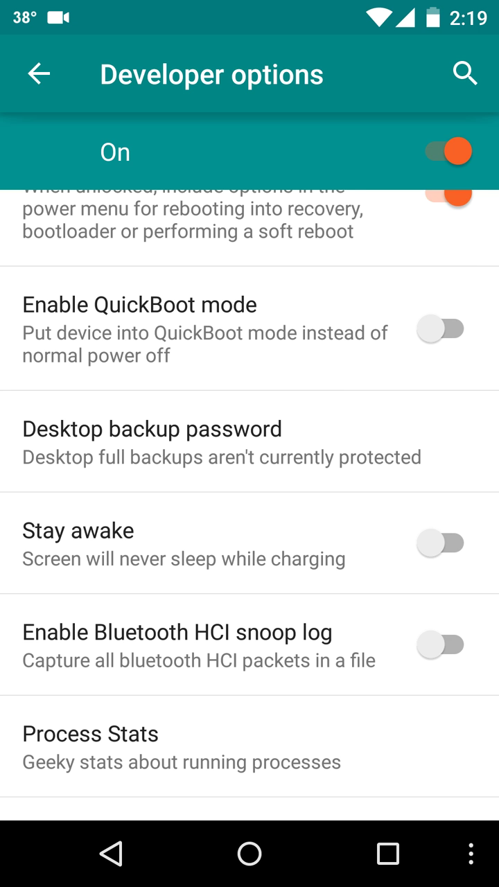
drag(291, 527, 297, 707)
click(111, 854)
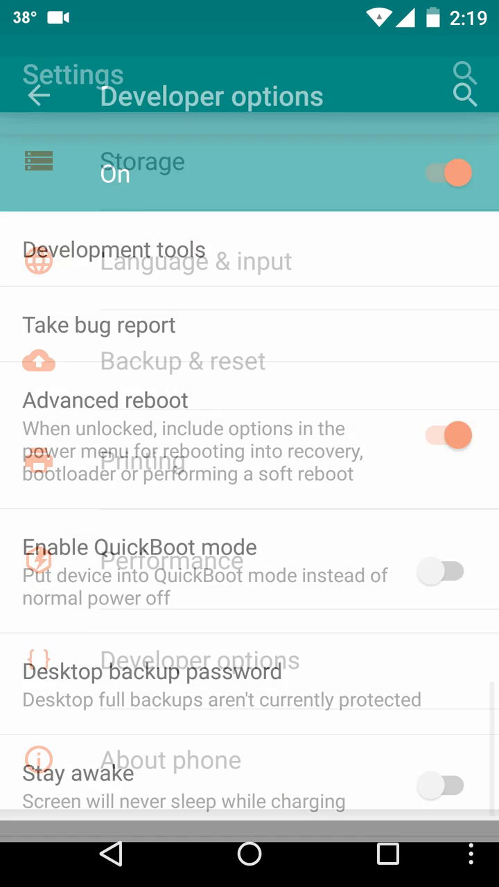
click(266, 575)
drag(208, 61, 425, 60)
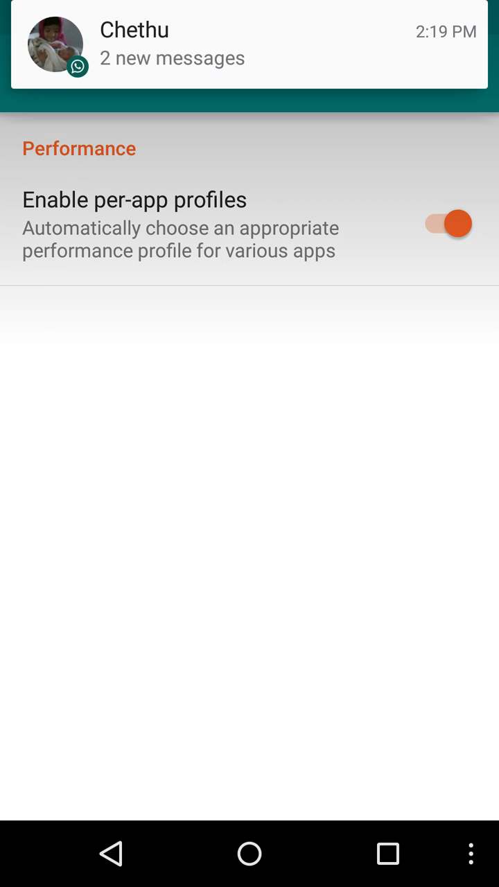
drag(116, 46, 416, 46)
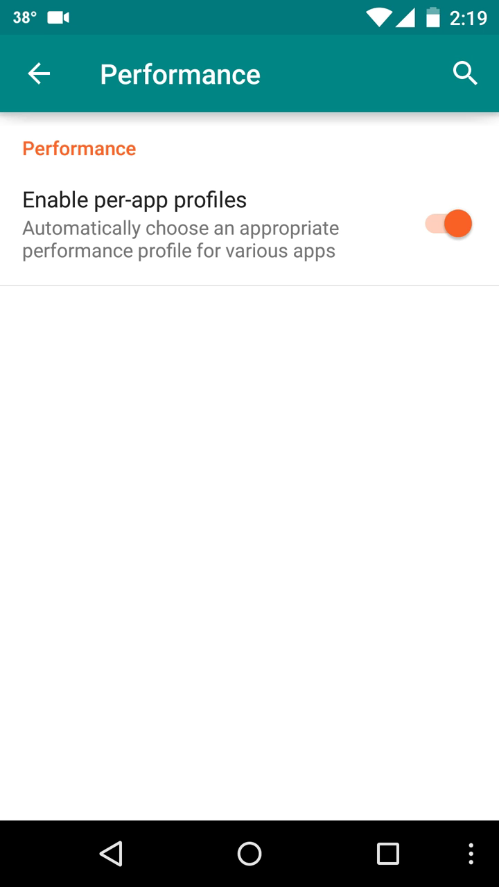
drag(219, 578, 247, 480)
drag(174, 350, 187, 429)
drag(108, 364, 255, 345)
click(208, 338)
click(229, 323)
click(108, 321)
click(180, 342)
click(140, 346)
click(203, 345)
click(203, 402)
click(175, 399)
click(184, 345)
click(194, 356)
click(214, 370)
click(86, 316)
click(201, 400)
click(232, 371)
click(392, 358)
click(150, 323)
click(247, 346)
click(150, 352)
click(216, 367)
click(248, 378)
click(38, 73)
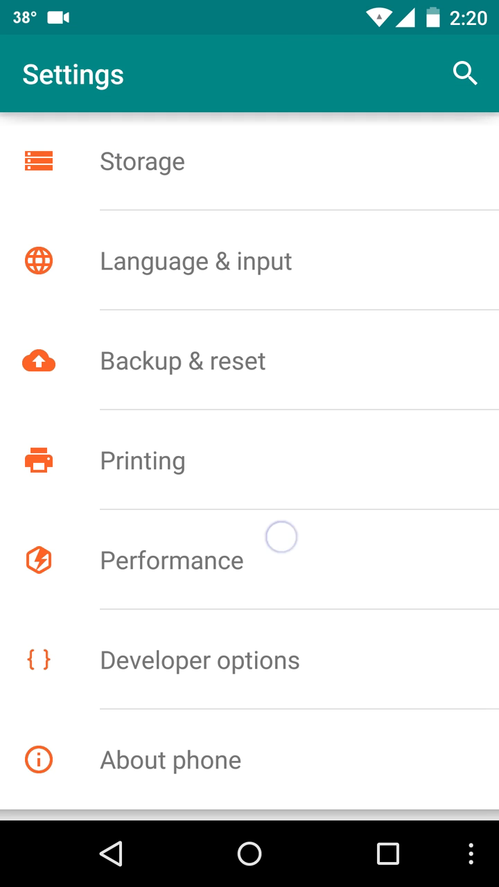
Scroll up the Settings list, view the Status bar page, and go back.
drag(281, 534, 350, 325)
drag(314, 281, 247, 577)
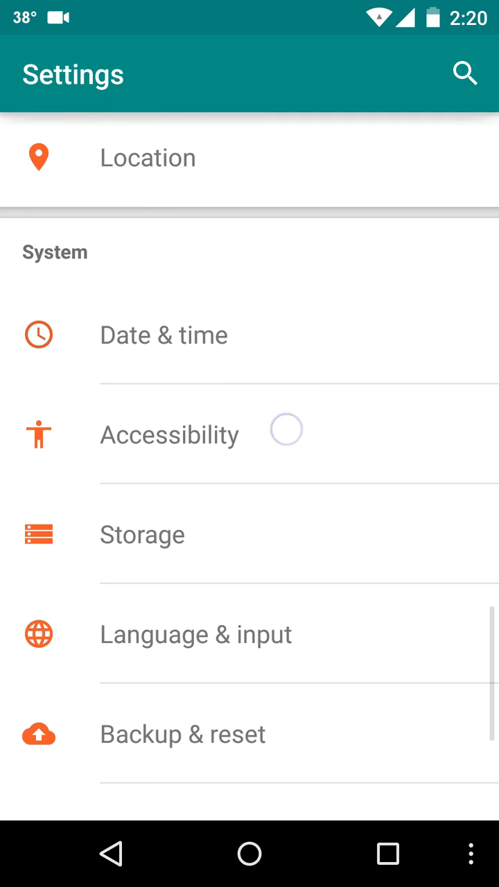
drag(285, 425, 304, 797)
drag(321, 506, 332, 756)
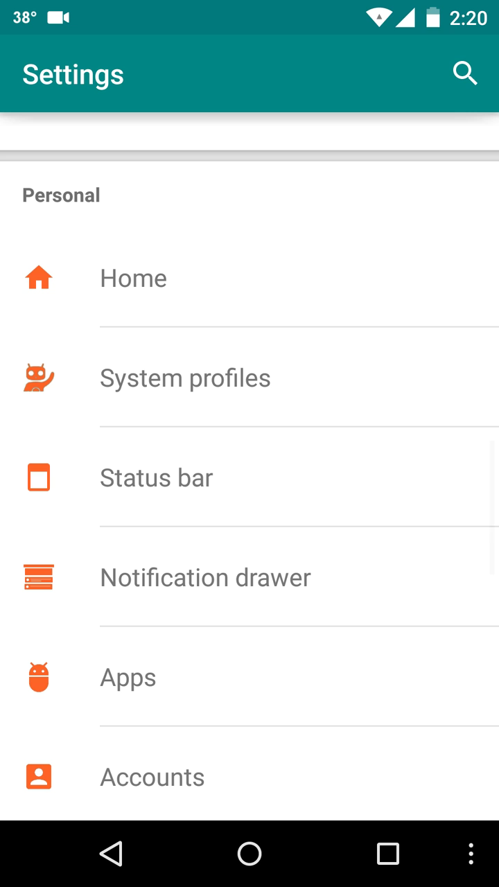
click(263, 477)
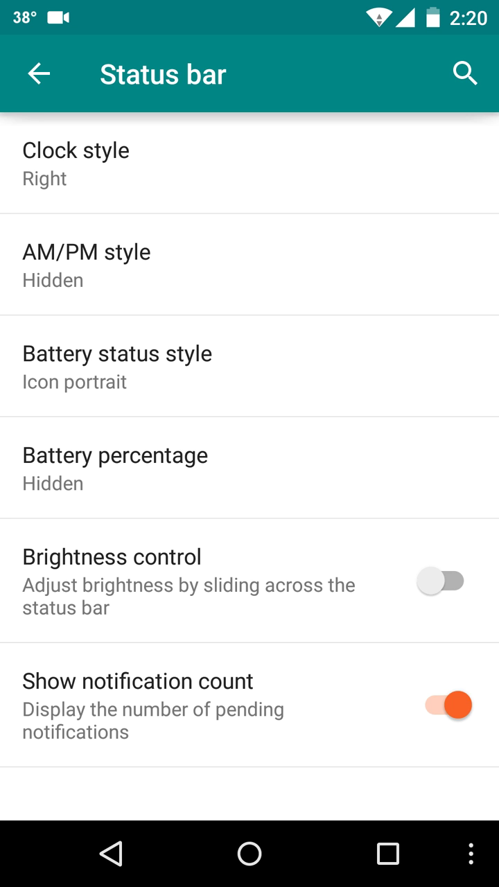
click(113, 854)
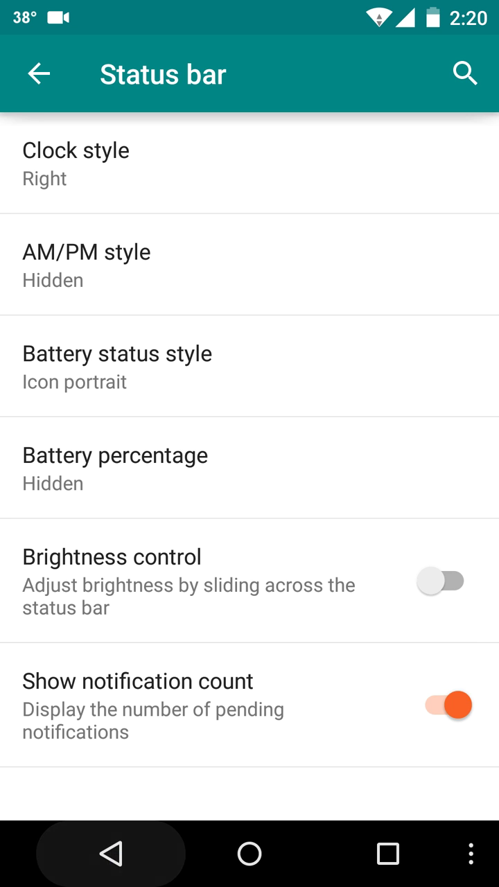
Scroll to the top of Settings, view the More network page, and go back.
scroll(228, 595, up, 3)
scroll(202, 738, up, 5)
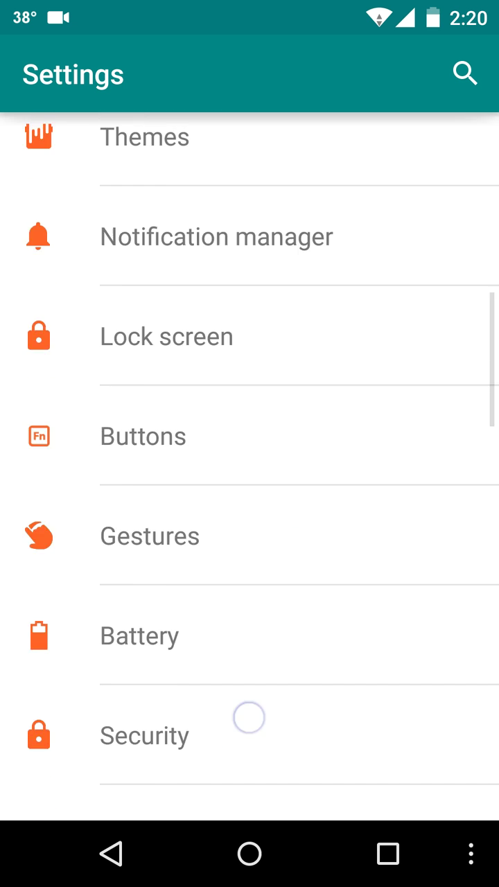
scroll(248, 716, up, 4)
scroll(299, 396, up, 5)
click(203, 638)
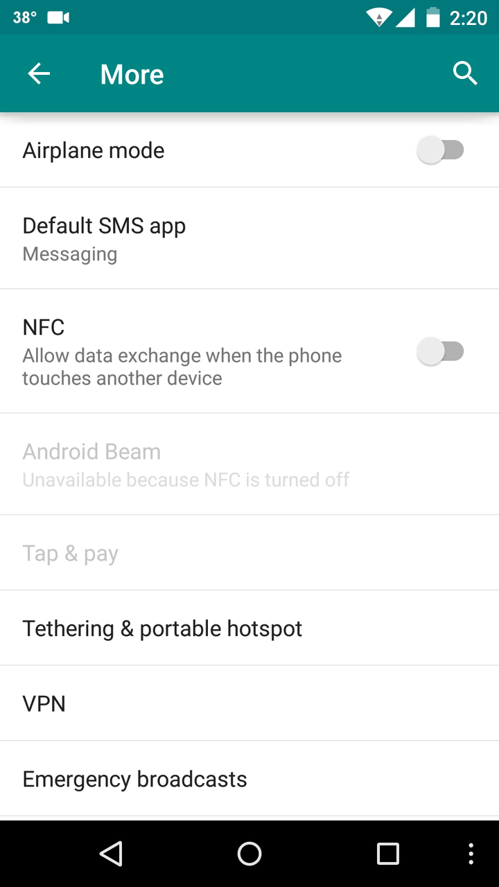
click(111, 853)
Scroll down the Settings list and exit to the home screen.
scroll(353, 407, down, 10)
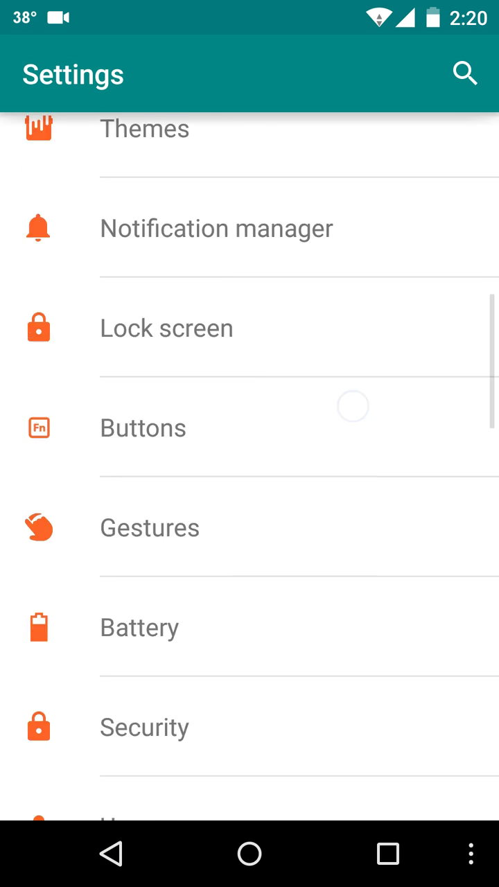
scroll(353, 406, down, 15)
click(248, 856)
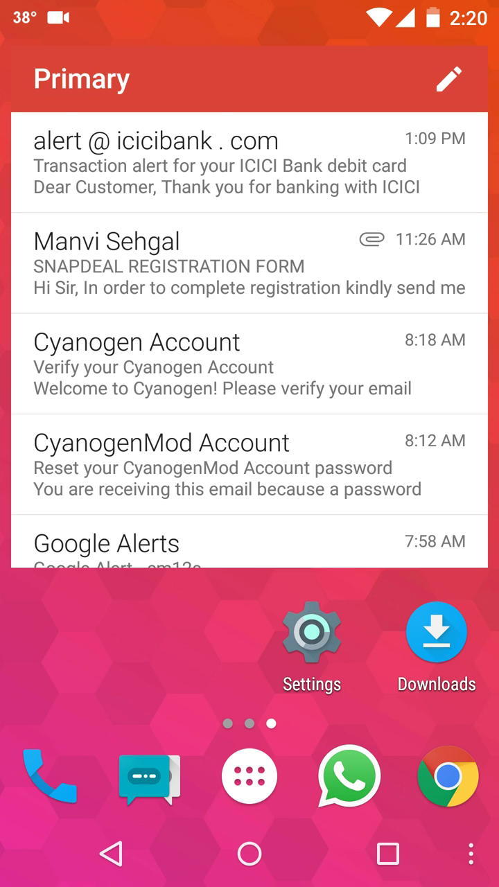
From the default home page, open the app drawer and flip between its first two pages.
click(249, 844)
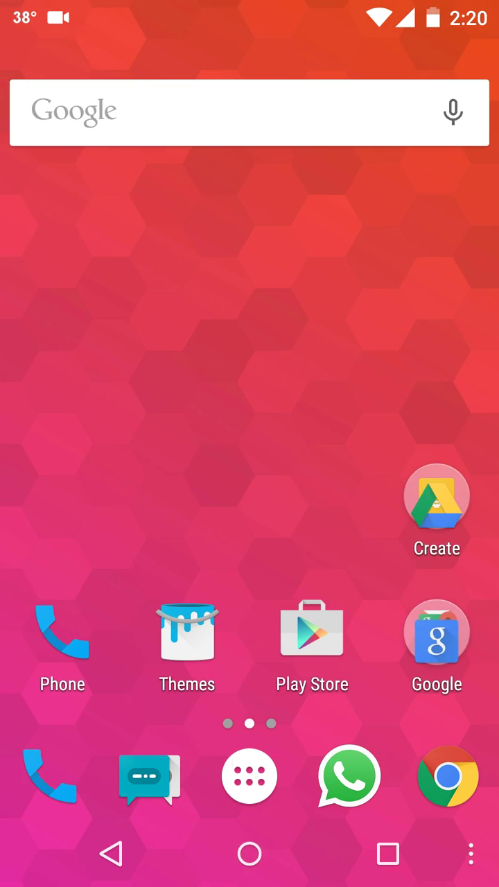
click(250, 776)
drag(415, 450, 104, 450)
drag(104, 538, 396, 538)
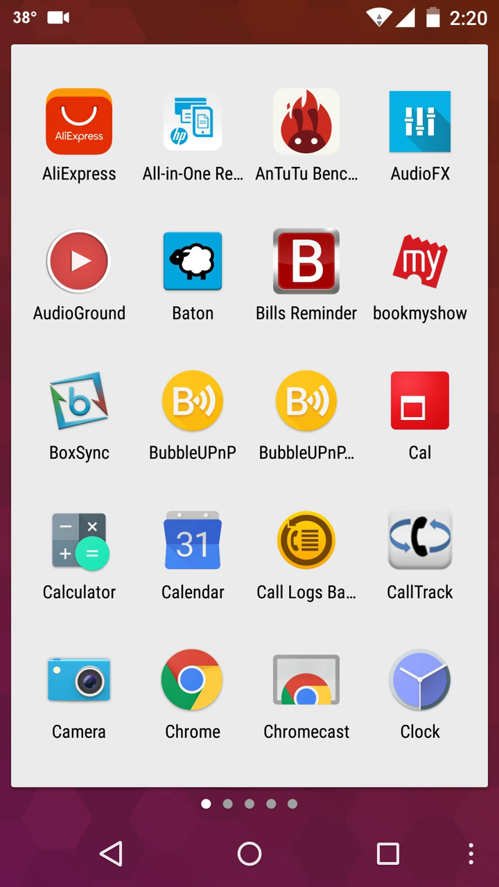
mouse_move(416, 416)
mouse_down()
mouse_move(104, 416)
mouse_move(416, 416)
mouse_up()
drag(376, 411, 104, 415)
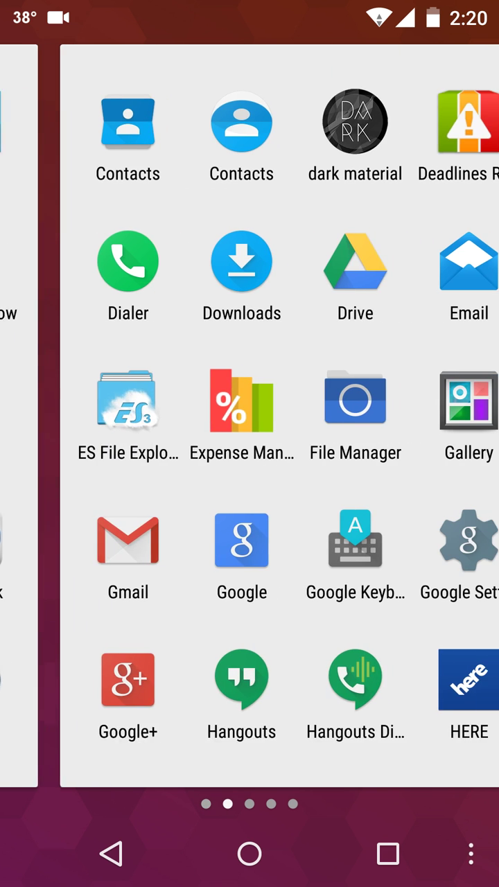
drag(166, 548, 415, 548)
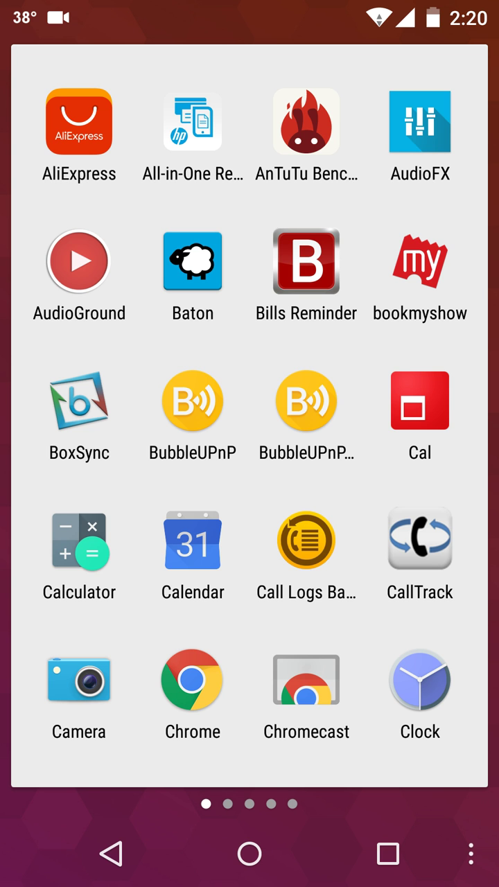
drag(398, 403, 100, 409)
Page forward to the last app drawer page and back, then return home.
drag(416, 416, 104, 416)
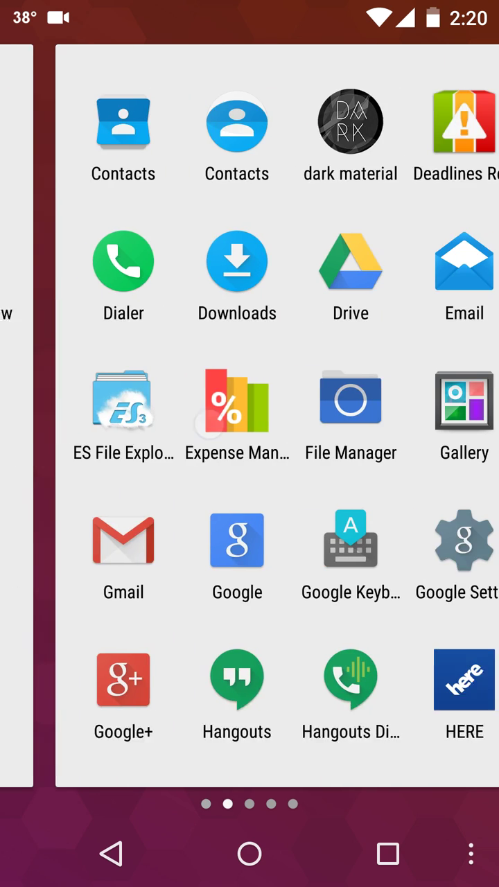
drag(446, 555, 104, 554)
drag(430, 497, 104, 499)
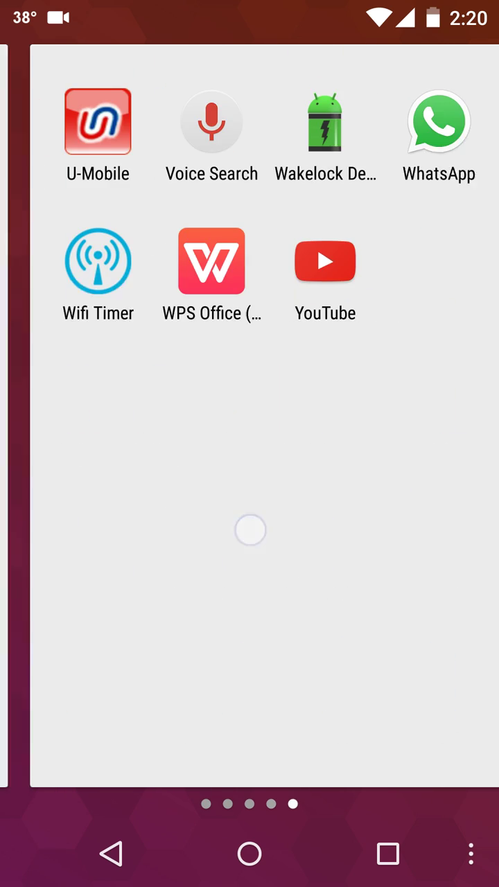
drag(250, 526, 376, 520)
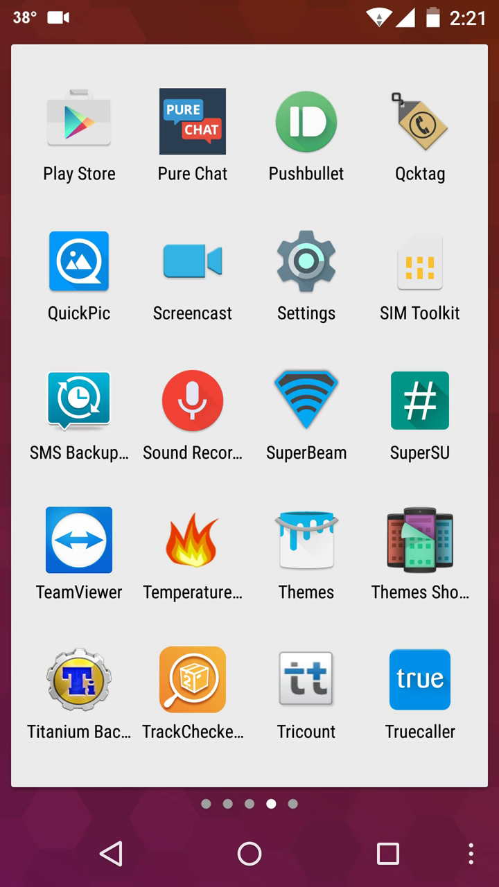
drag(138, 485, 416, 485)
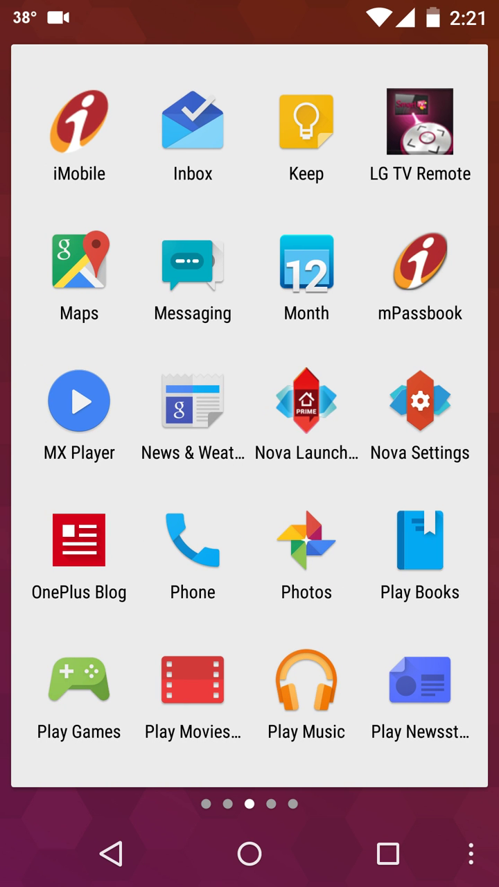
drag(139, 497, 415, 497)
drag(374, 497, 104, 497)
click(250, 854)
Visit the Gmail widget page, then page through the app drawer again.
drag(333, 499, 104, 499)
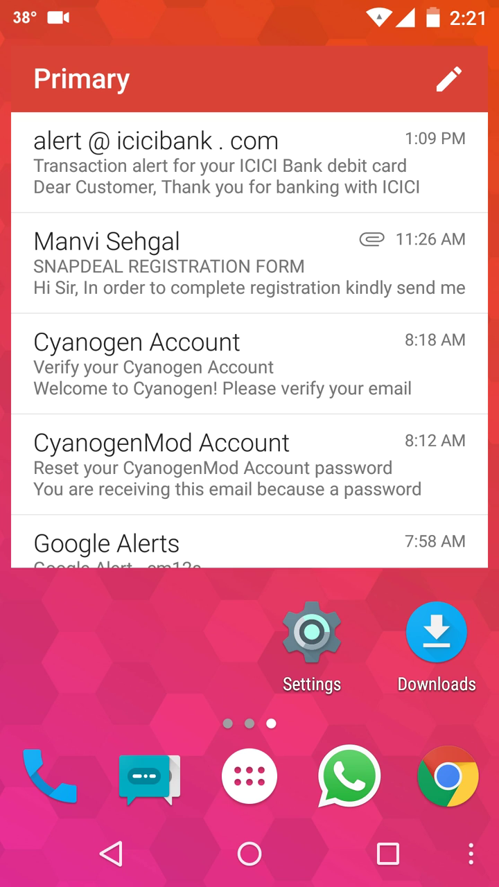
drag(104, 347, 416, 347)
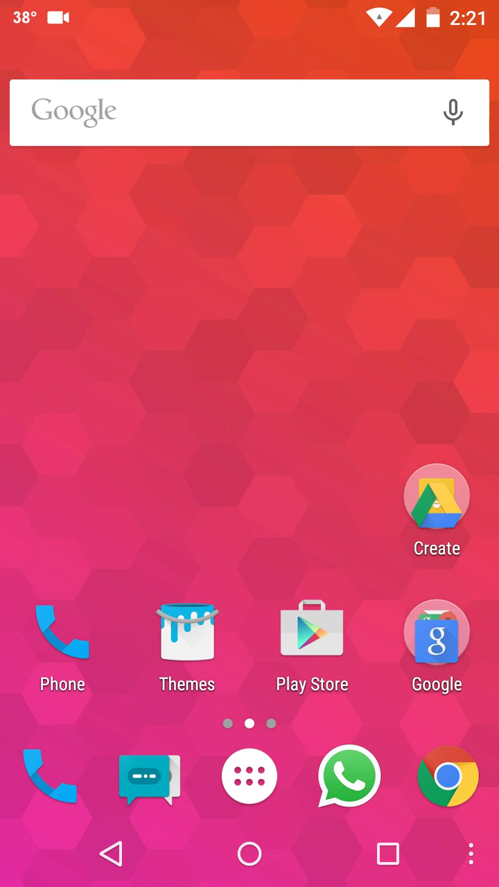
click(250, 776)
drag(416, 663, 265, 663)
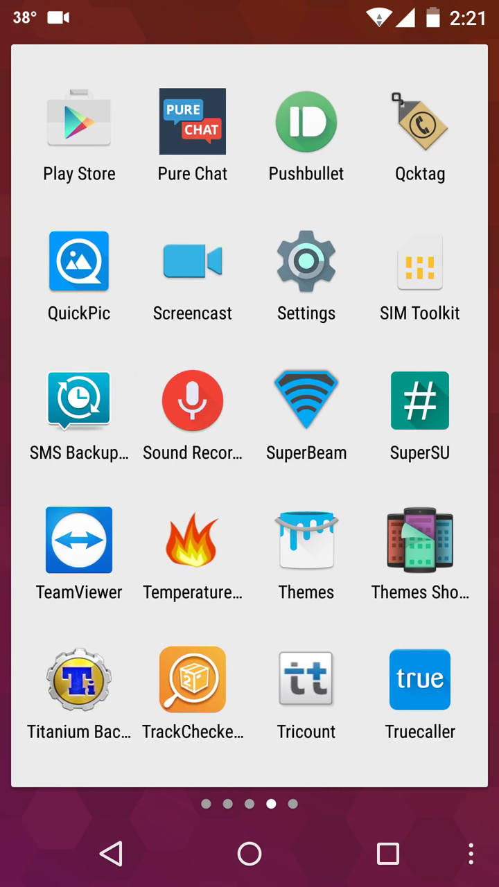
drag(416, 651, 209, 651)
drag(219, 571, 382, 538)
mouse_move(208, 520)
mouse_down()
mouse_move(401, 506)
mouse_move(478, 509)
mouse_up()
click(249, 853)
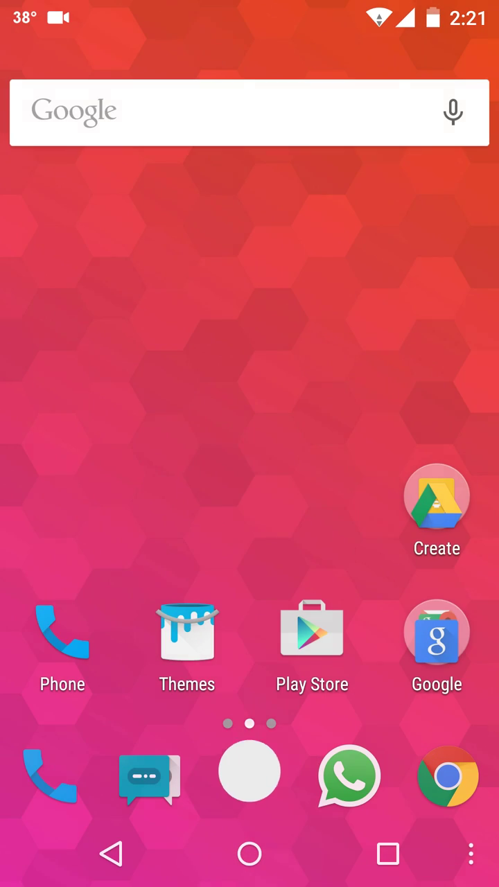
Open the notifications, expand them into full quick settings, then collapse and close them.
drag(251, 637, 251, 797)
click(268, 452)
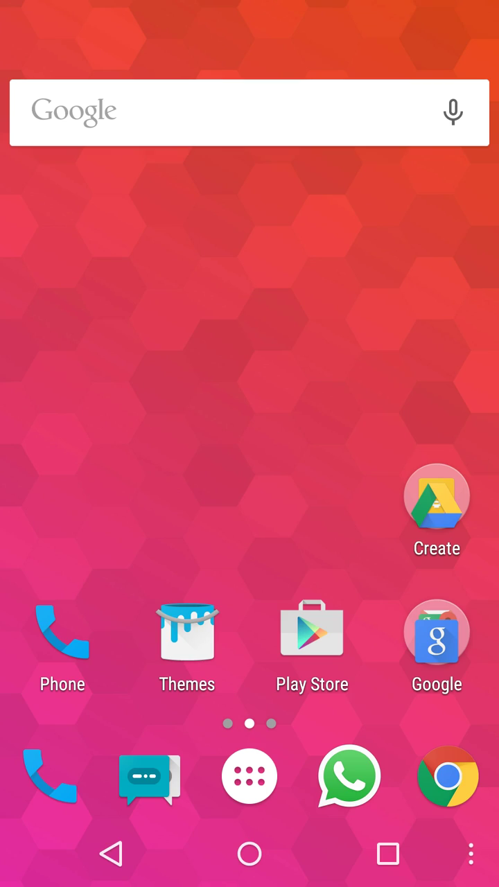
drag(275, 329, 240, 572)
drag(251, 469, 251, 693)
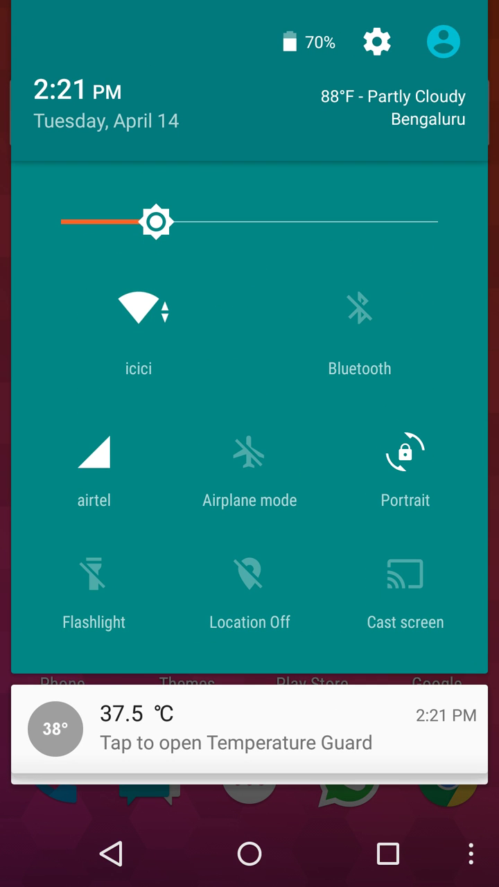
drag(249, 589, 249, 208)
click(354, 423)
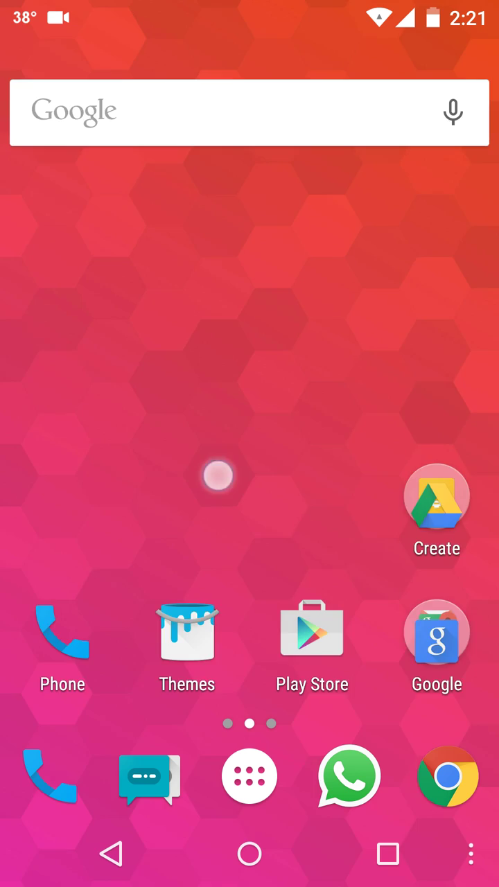
Swipe to the calendar and Gmail widget pages, then open and close the notifications.
drag(217, 475, 430, 478)
drag(388, 686, 217, 684)
drag(388, 485, 110, 485)
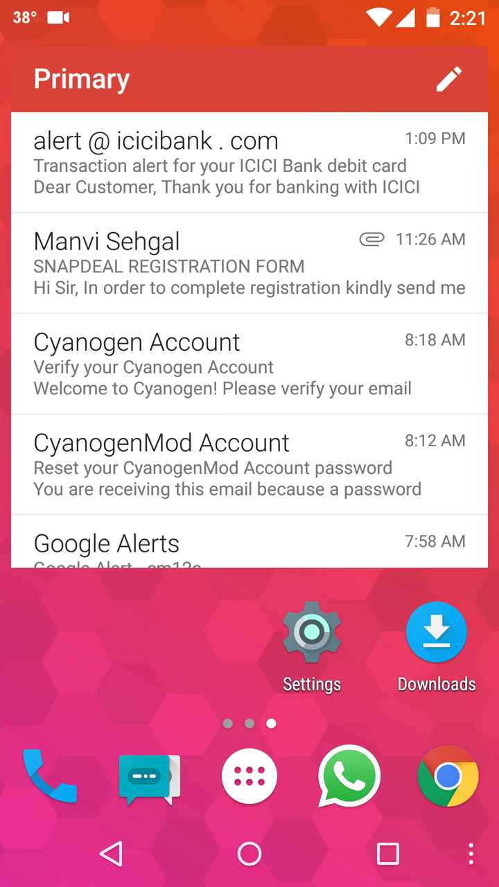
drag(138, 655, 388, 655)
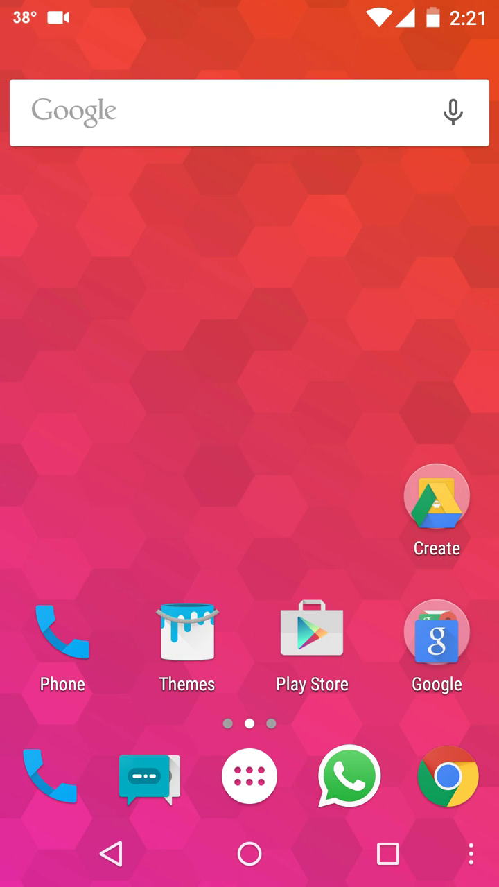
drag(231, 469, 236, 659)
click(279, 520)
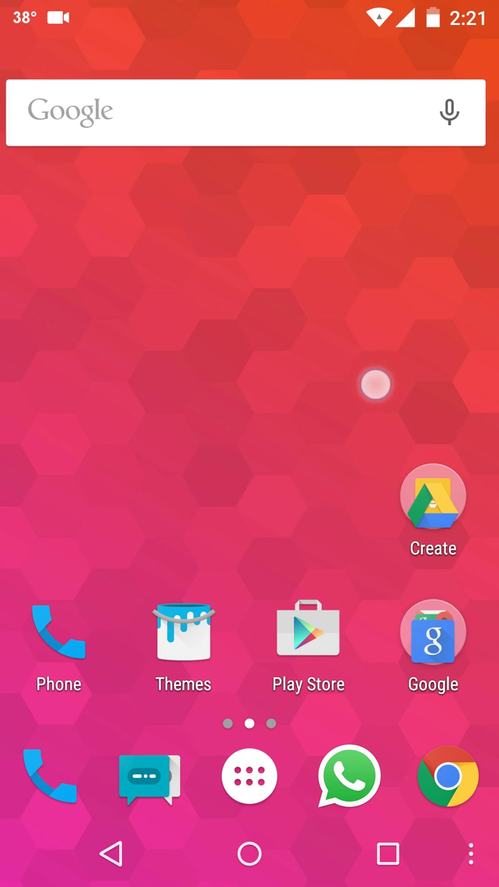
Swipe back and forth between the Gmail, middle and calendar home pages.
drag(376, 382, 104, 382)
drag(135, 633, 416, 633)
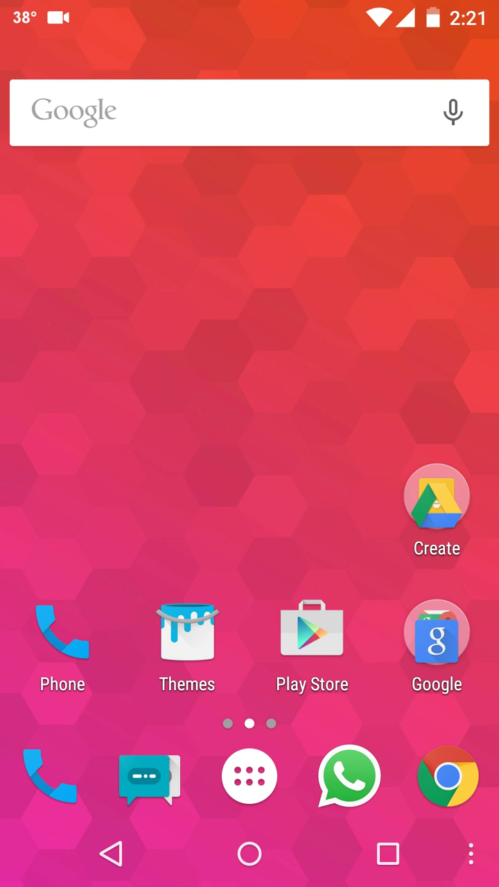
drag(104, 415, 416, 416)
drag(352, 667, 187, 693)
drag(381, 416, 104, 416)
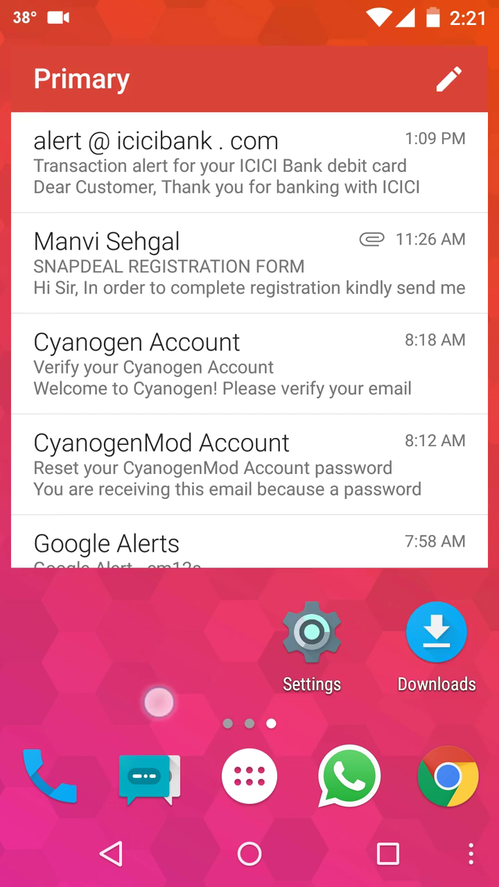
drag(158, 702, 402, 693)
drag(228, 524, 444, 527)
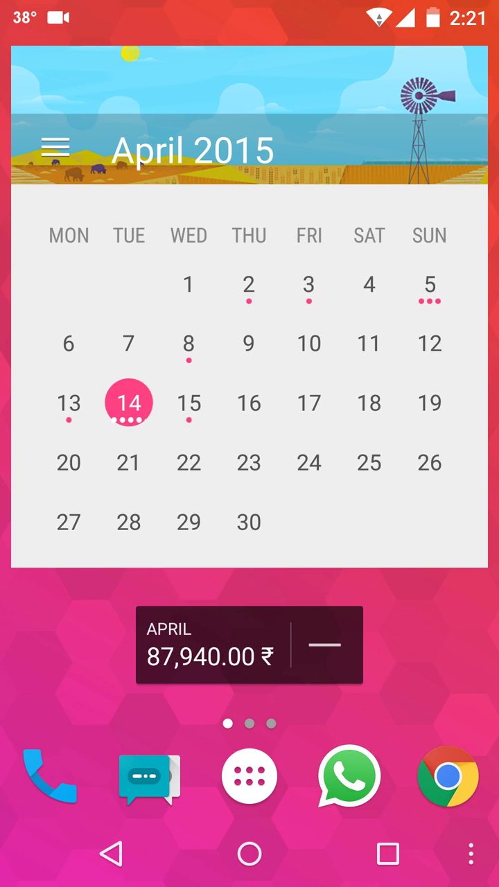
drag(388, 416, 111, 423)
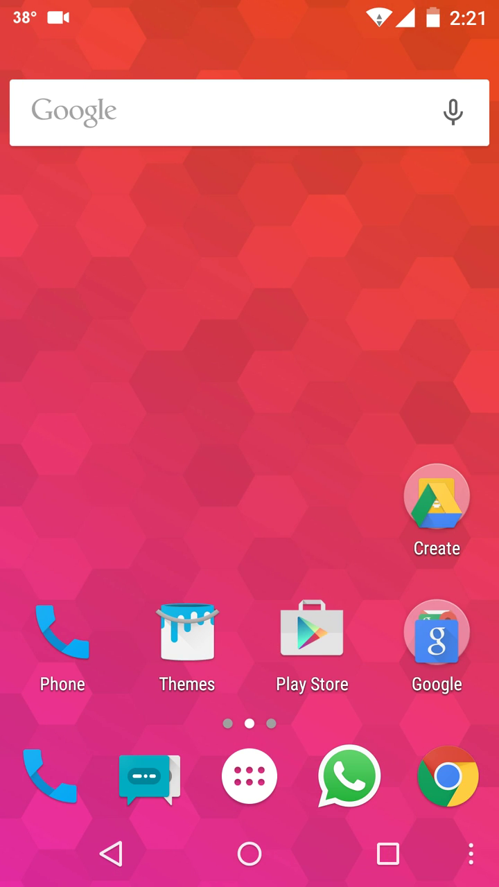
Revisit the Gmail and calendar pages, then pull down full quick settings.
drag(388, 416, 111, 423)
drag(252, 654, 443, 659)
mouse_move(111, 416)
mouse_down()
mouse_move(416, 416)
mouse_move(111, 416)
mouse_up()
mouse_move(389, 416)
mouse_down()
mouse_move(111, 416)
mouse_move(416, 416)
mouse_up()
drag(268, 509, 268, 623)
drag(250, 312, 250, 658)
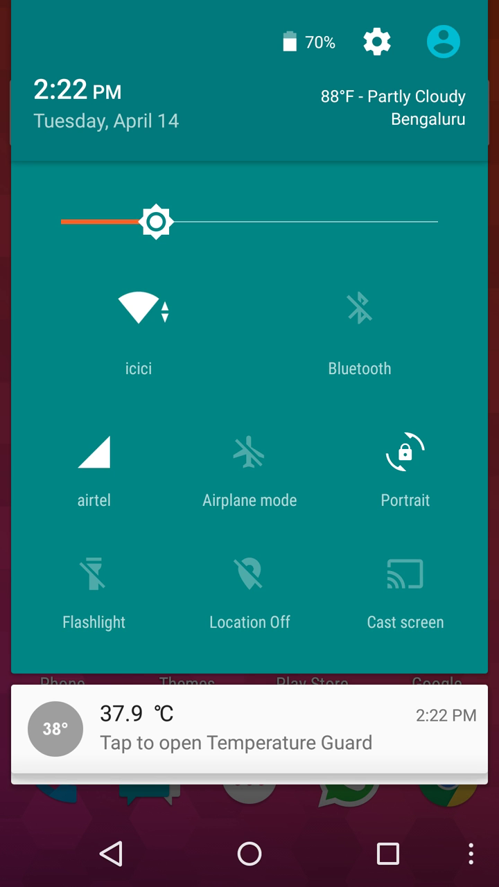
drag(250, 485, 249, 208)
drag(249, 41, 249, 485)
click(361, 29)
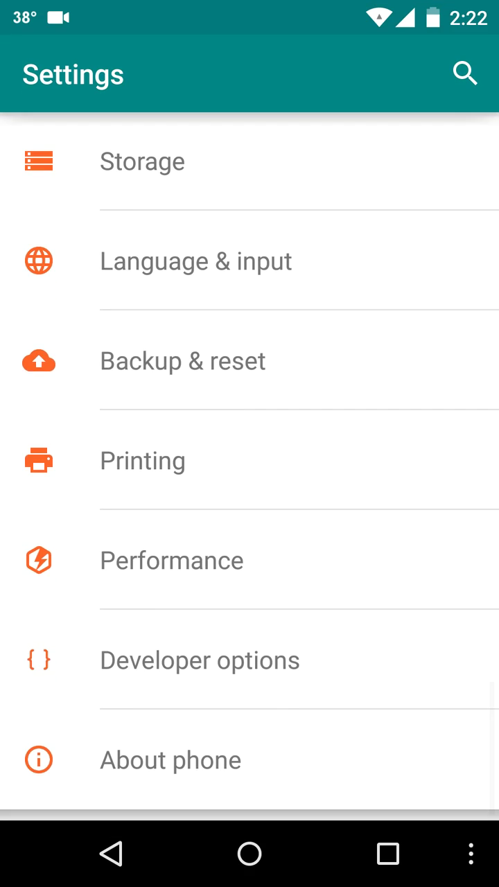
mouse_move(249, 277)
mouse_down()
mouse_move(249, 693)
mouse_move(249, 208)
mouse_up()
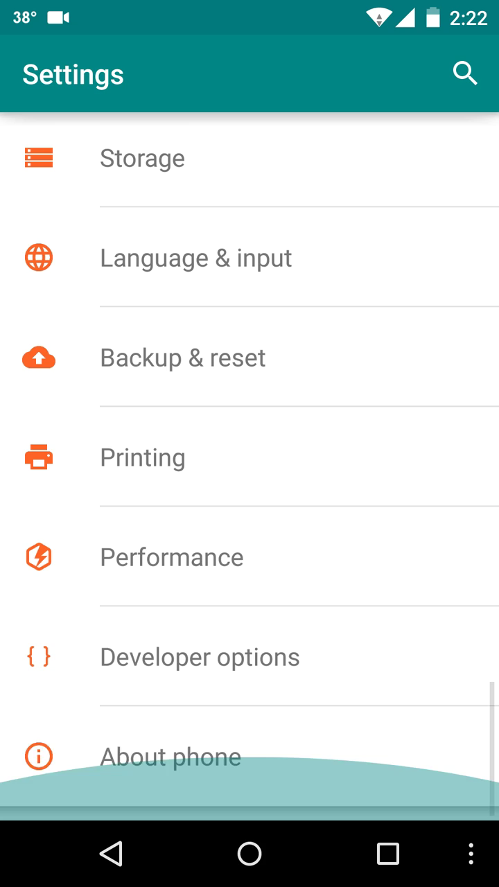
click(250, 854)
drag(250, 7, 229, 485)
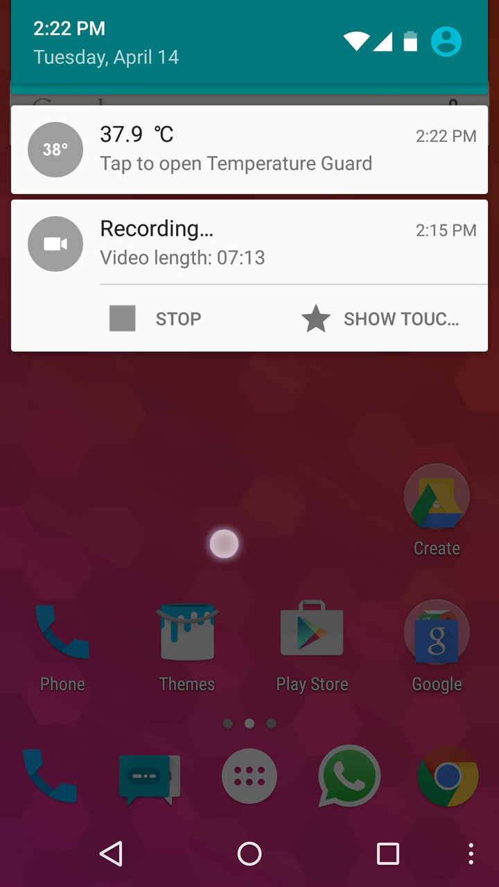
drag(224, 544, 228, 693)
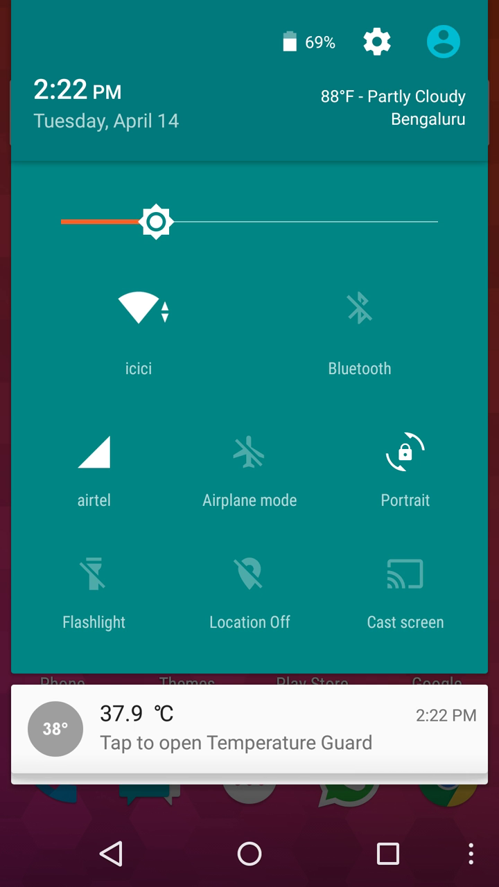
Open Battery details from the status bar and scroll through the usage graph.
click(312, 41)
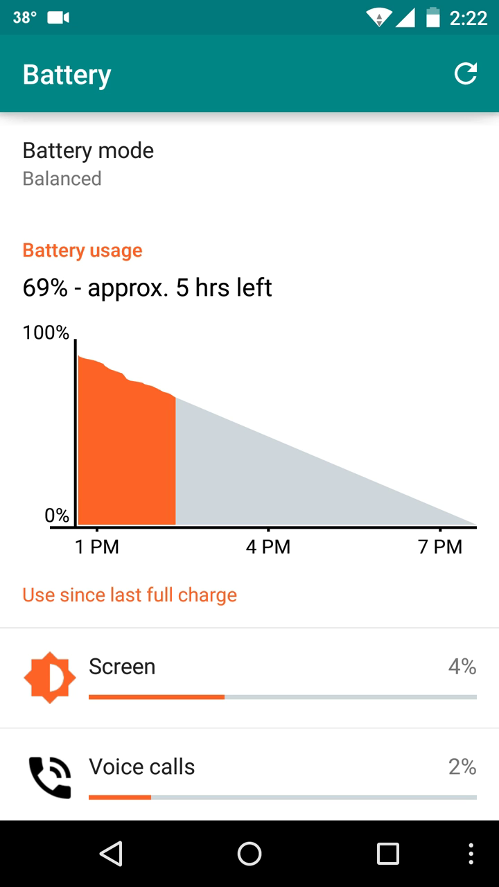
drag(329, 562, 353, 420)
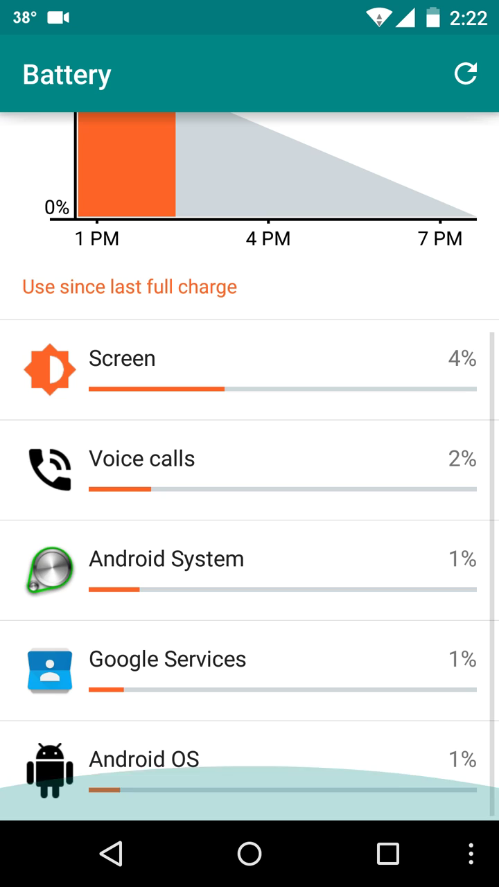
drag(317, 329, 326, 632)
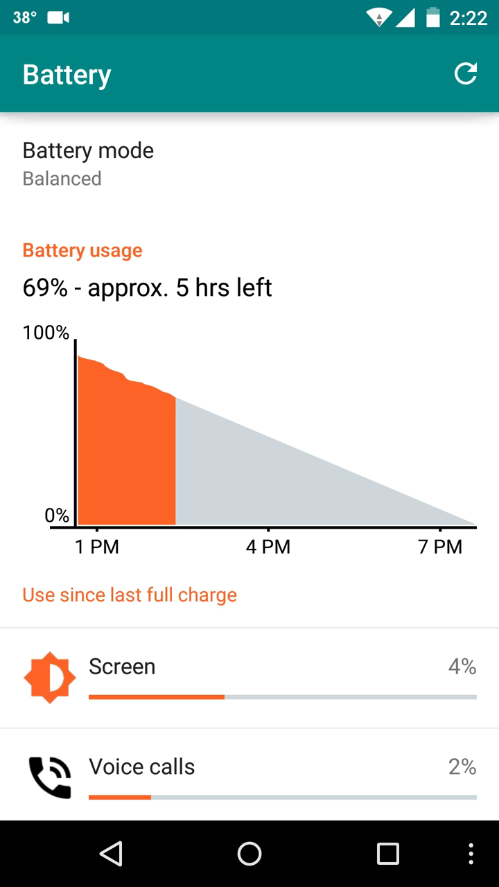
drag(388, 721, 390, 411)
drag(277, 228, 281, 534)
drag(222, 713, 224, 476)
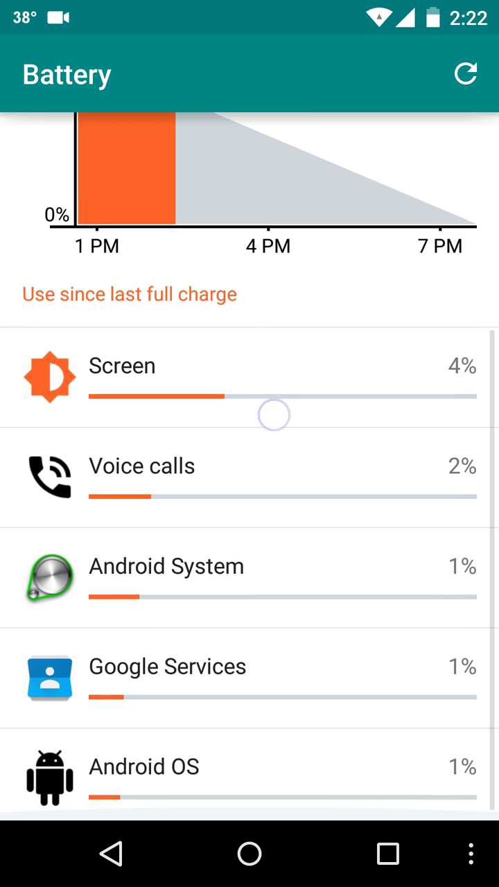
drag(218, 411, 222, 714)
drag(277, 721, 283, 508)
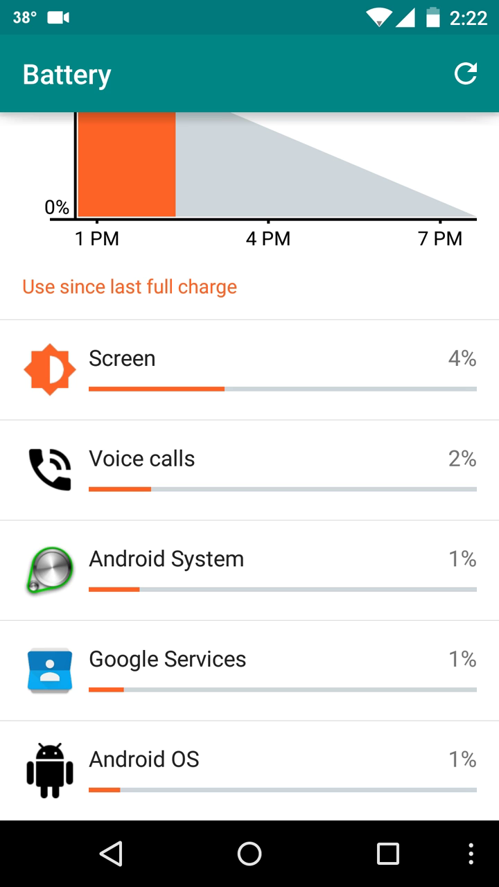
drag(218, 416, 222, 729)
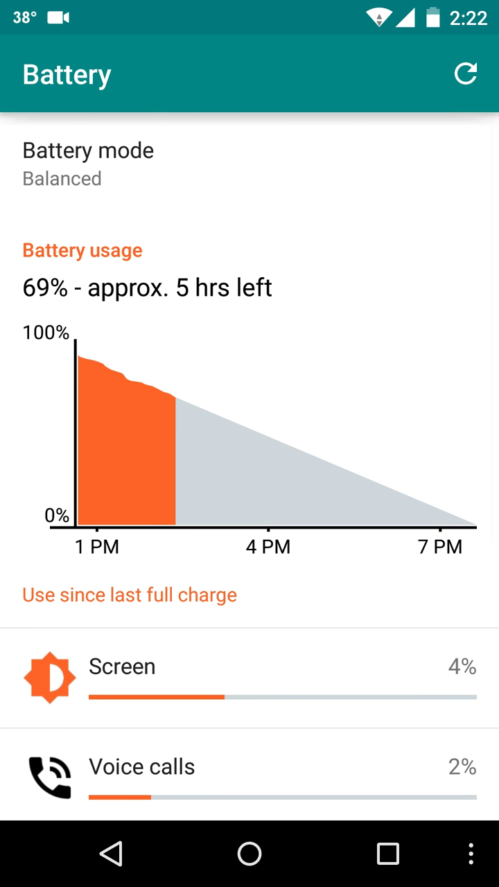
drag(298, 721, 307, 499)
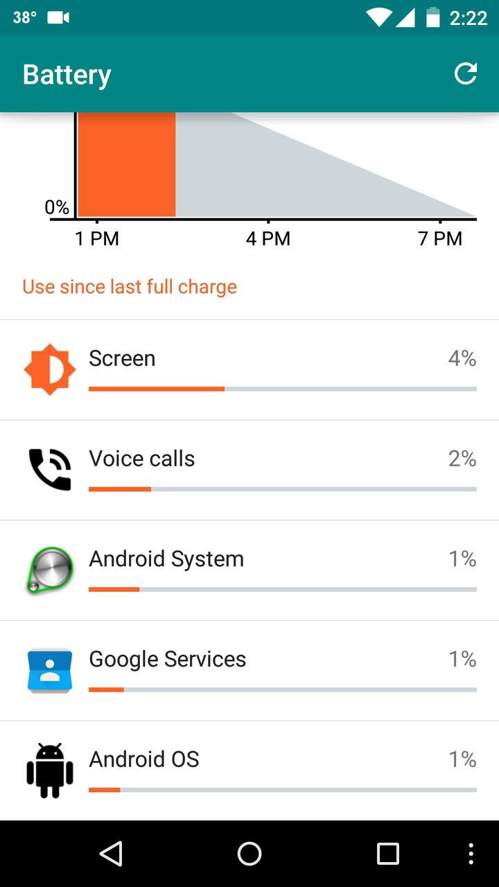
drag(289, 336, 267, 655)
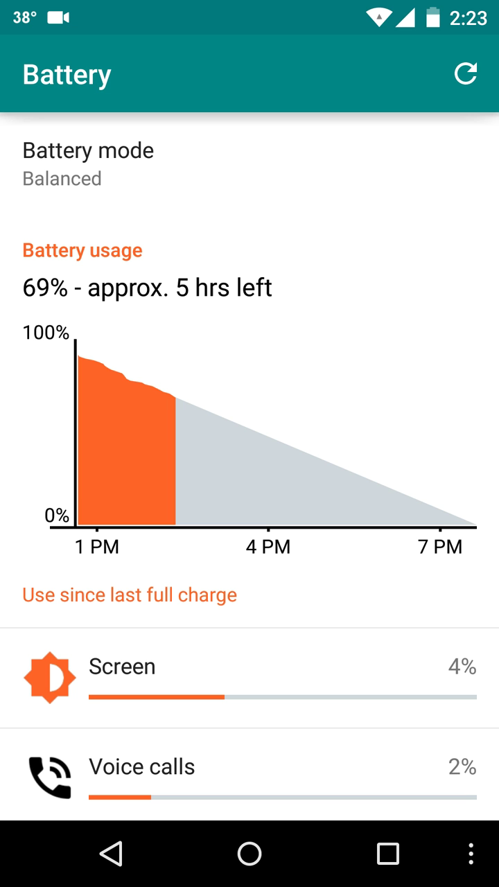
drag(326, 769, 330, 462)
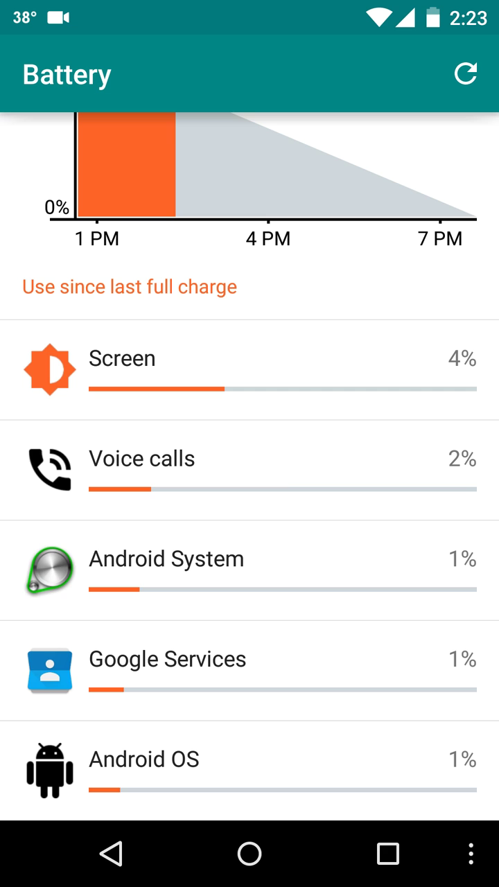
drag(273, 319, 271, 623)
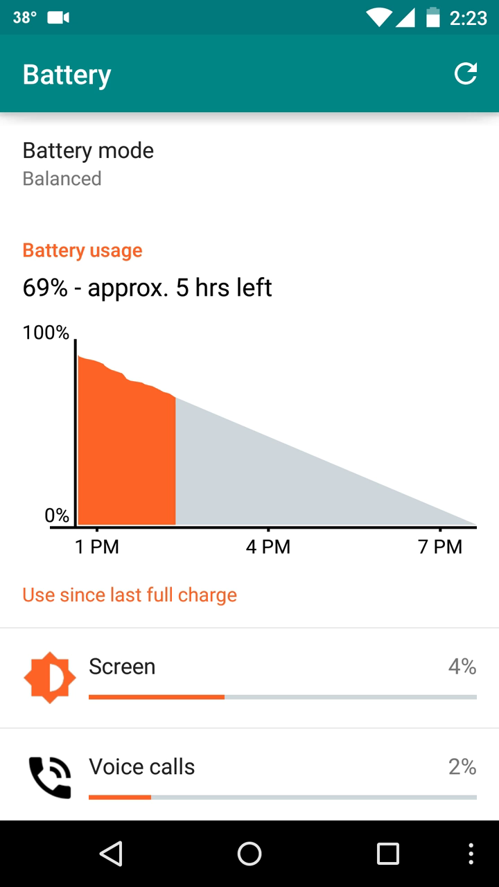
Keep scrolling the Battery page's per-app list, including Screen and Voice calls usage.
drag(341, 628, 341, 306)
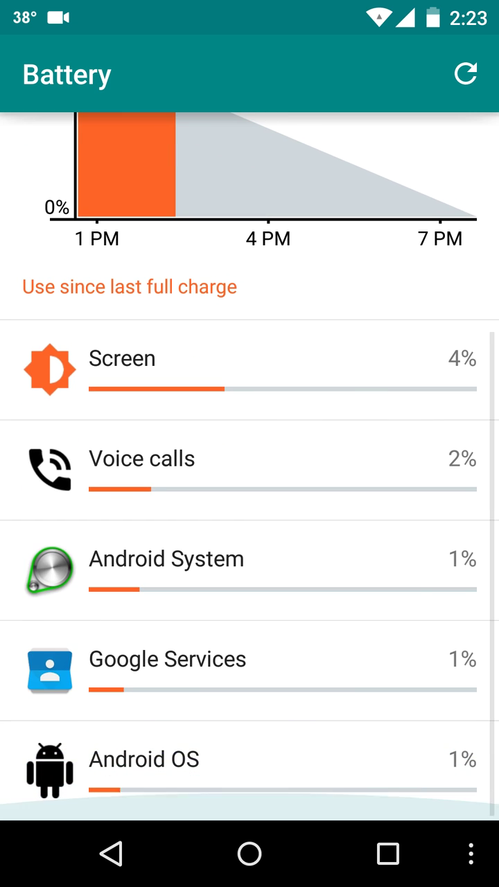
drag(342, 419, 342, 739)
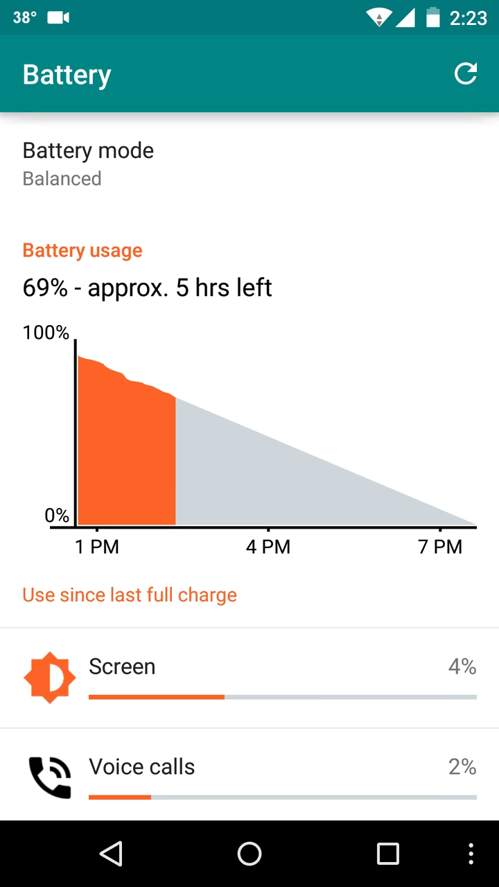
drag(395, 728, 396, 416)
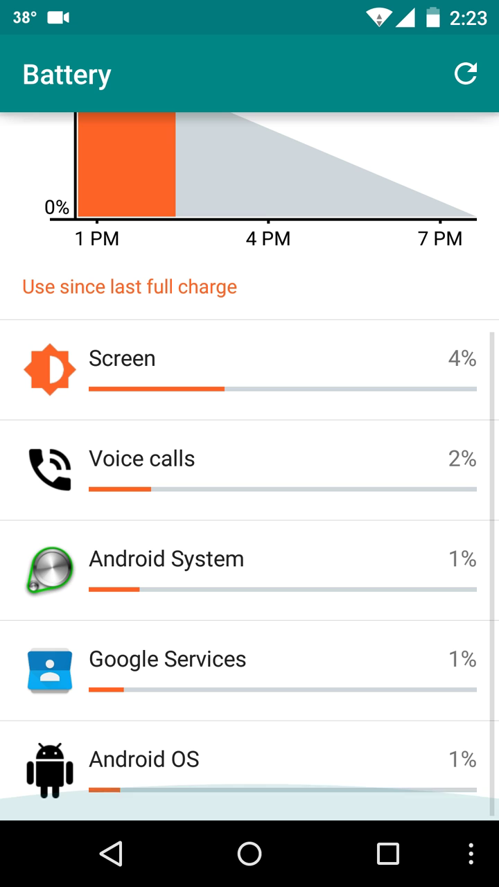
mouse_move(299, 427)
mouse_down()
mouse_move(298, 491)
mouse_move(284, 582)
mouse_move(293, 604)
mouse_move(303, 726)
mouse_up()
drag(325, 392, 309, 446)
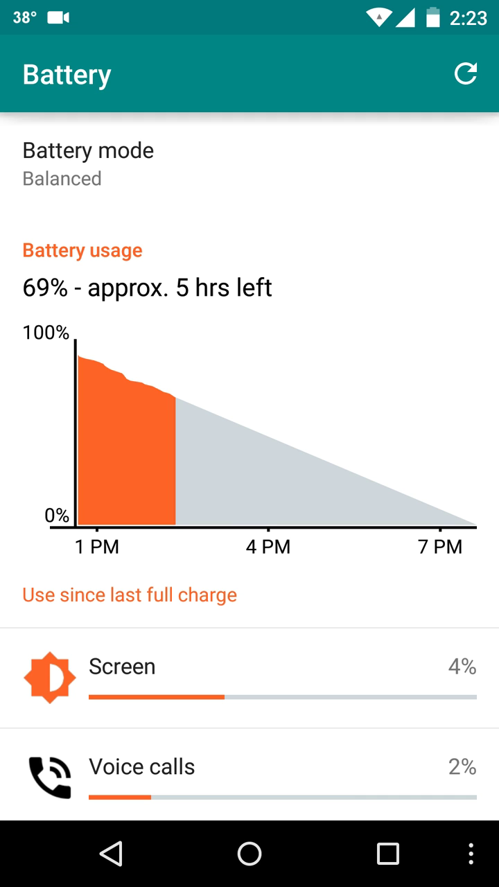
drag(333, 619, 330, 416)
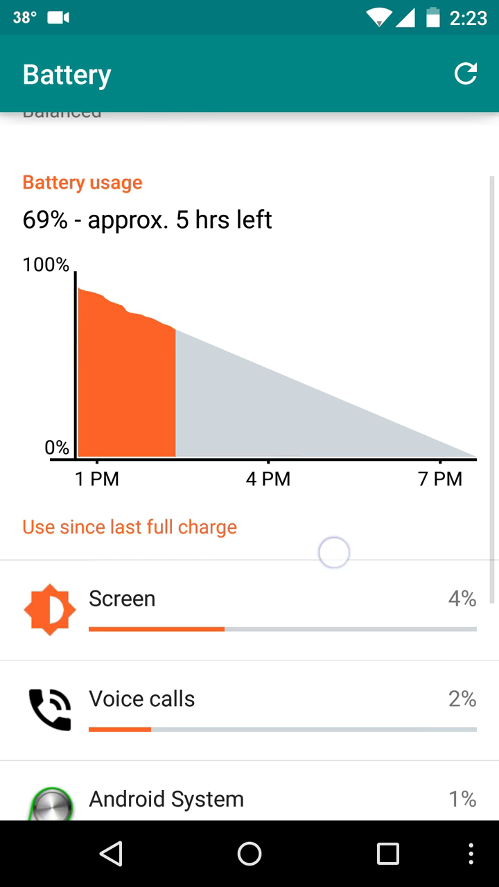
drag(352, 323, 350, 623)
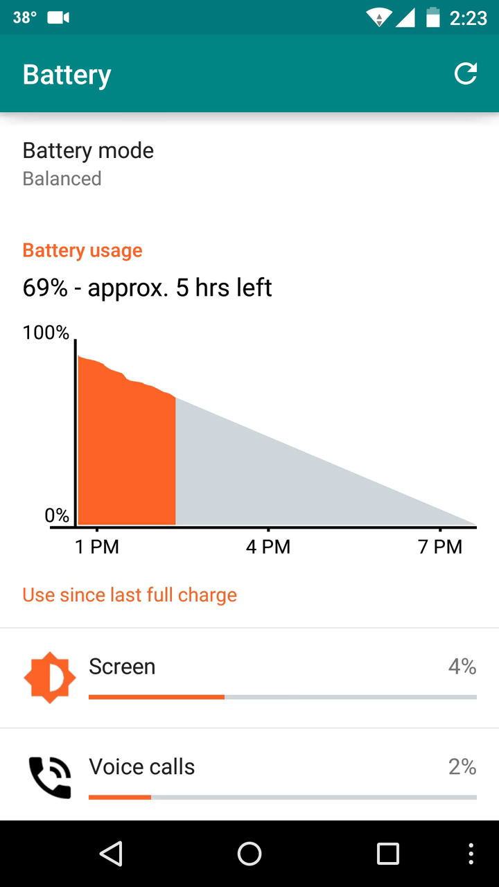
drag(368, 728, 368, 414)
drag(291, 433, 291, 741)
drag(323, 705, 416, 420)
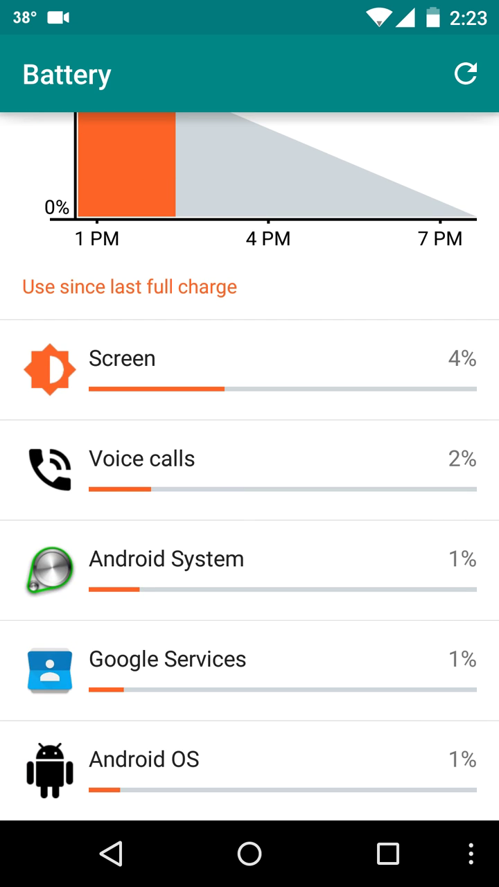
drag(325, 439, 325, 686)
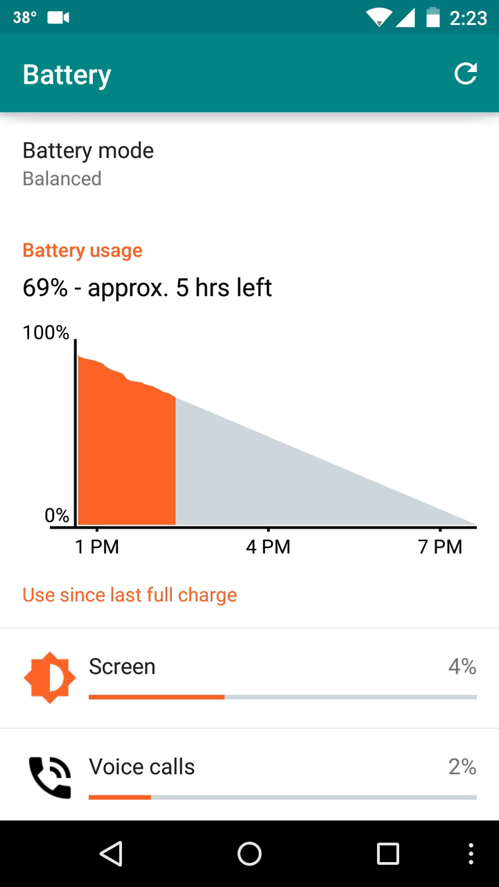
drag(389, 497, 388, 185)
drag(361, 277, 361, 580)
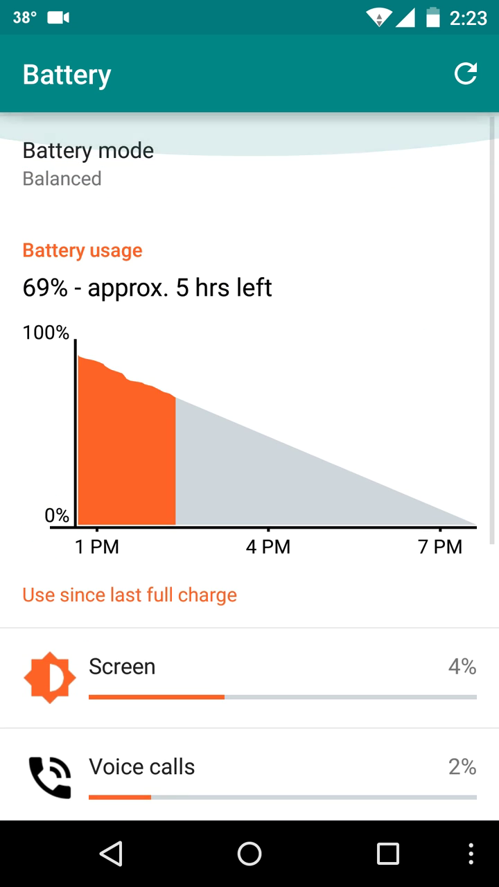
drag(366, 729, 367, 510)
drag(271, 388, 271, 628)
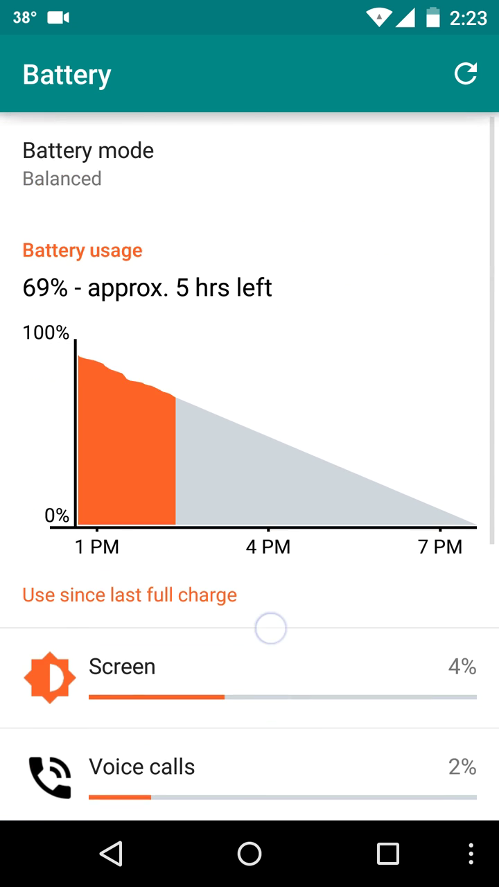
Return home and reopen Battery settings from the quick settings panel.
click(111, 854)
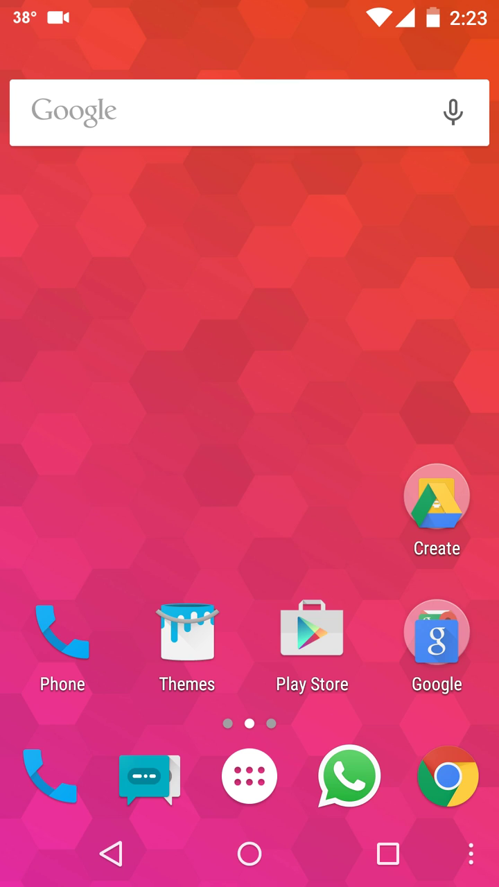
drag(245, 10, 249, 624)
click(293, 40)
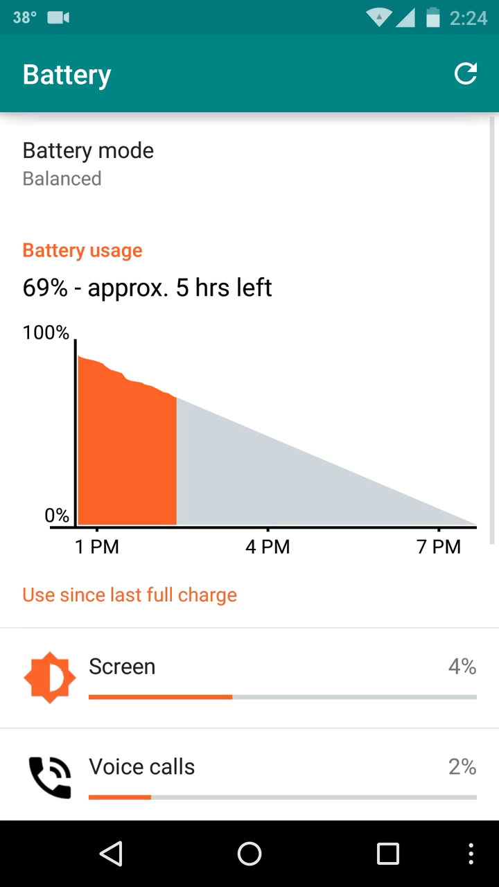
View the battery use details for Screen and for Android System.
drag(343, 645, 344, 491)
click(302, 525)
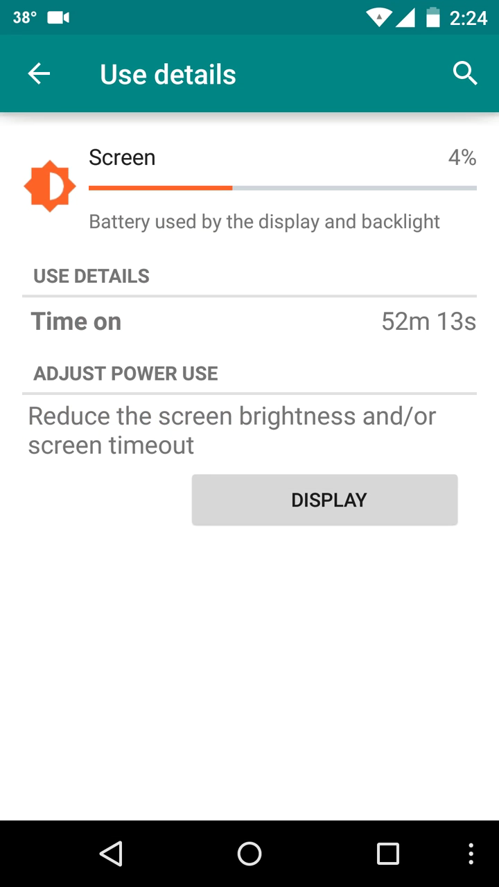
click(112, 851)
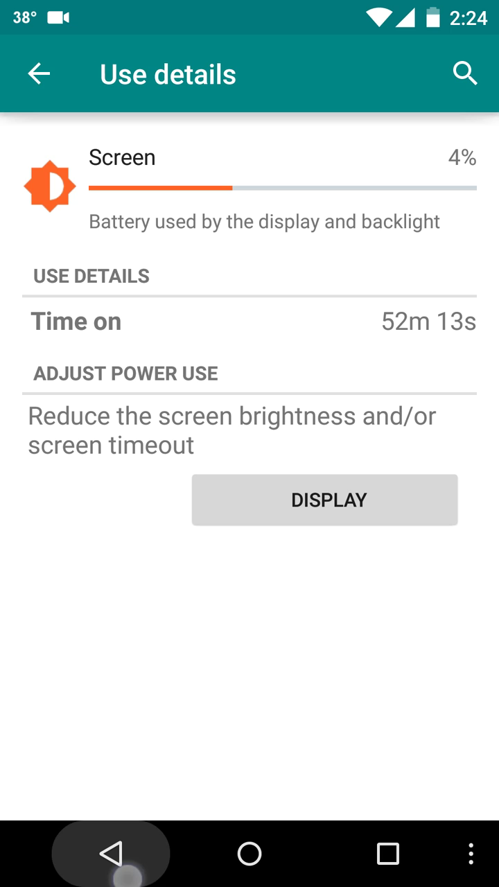
mouse_move(210, 476)
mouse_down()
mouse_move(211, 613)
mouse_move(409, 273)
mouse_up()
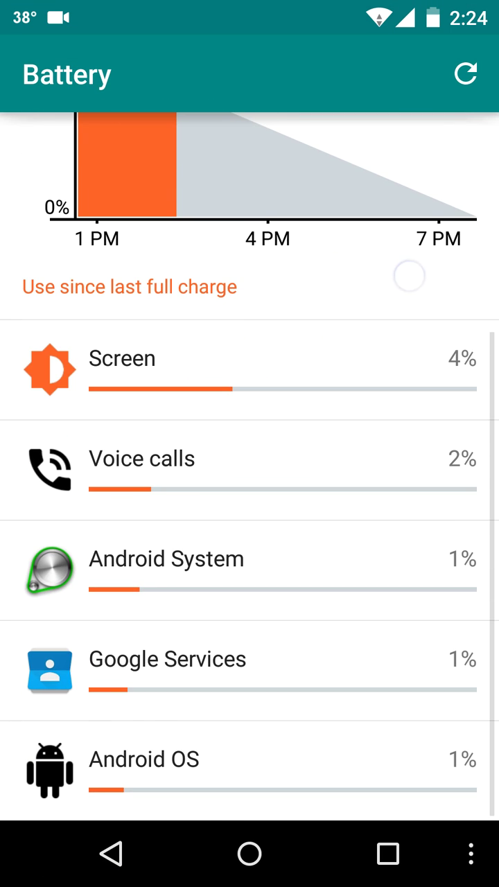
click(299, 572)
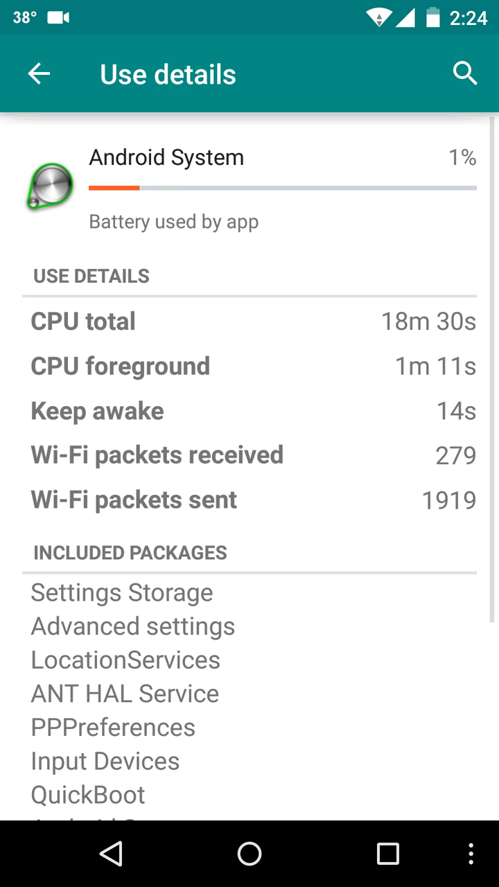
click(113, 851)
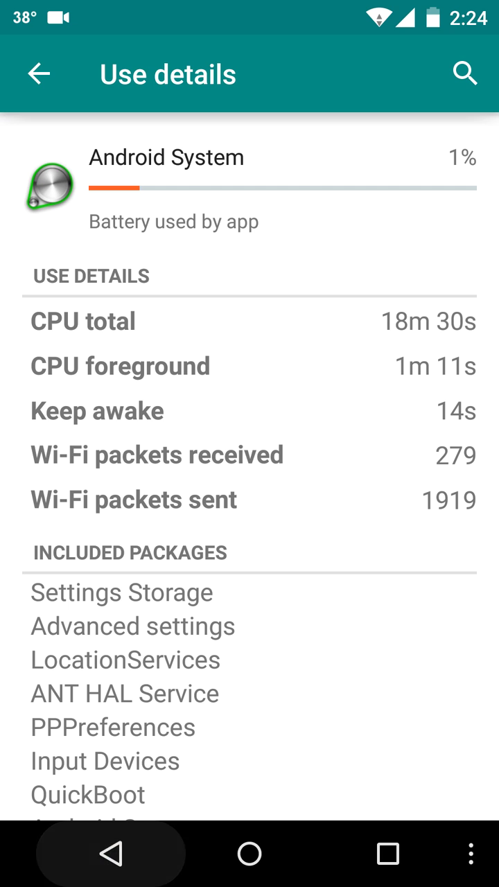
Scroll the battery usage list, then leave Battery settings for the home screen.
drag(306, 673, 404, 375)
drag(277, 316, 277, 623)
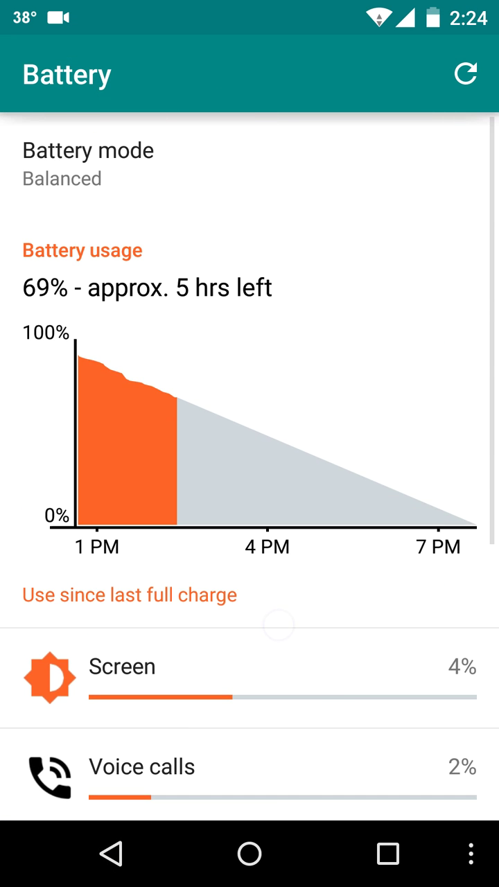
mouse_move(336, 677)
mouse_down()
mouse_move(336, 367)
mouse_move(360, 445)
mouse_up()
drag(339, 748, 330, 555)
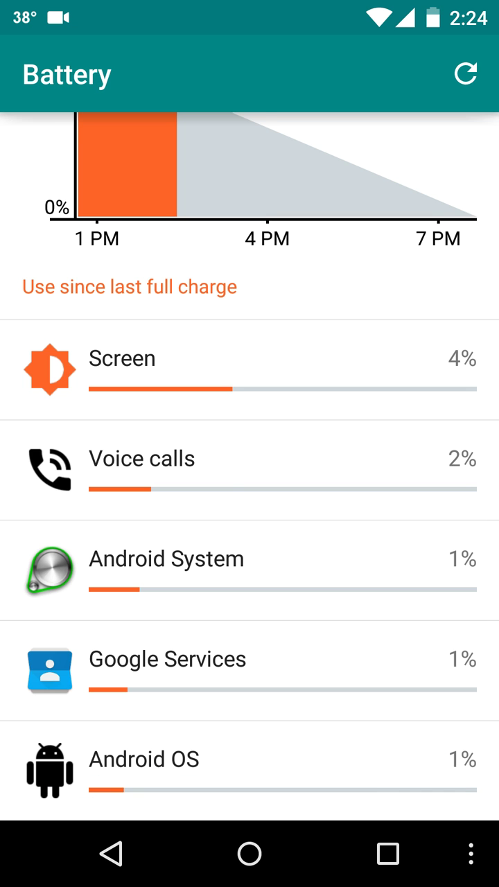
drag(364, 402, 366, 628)
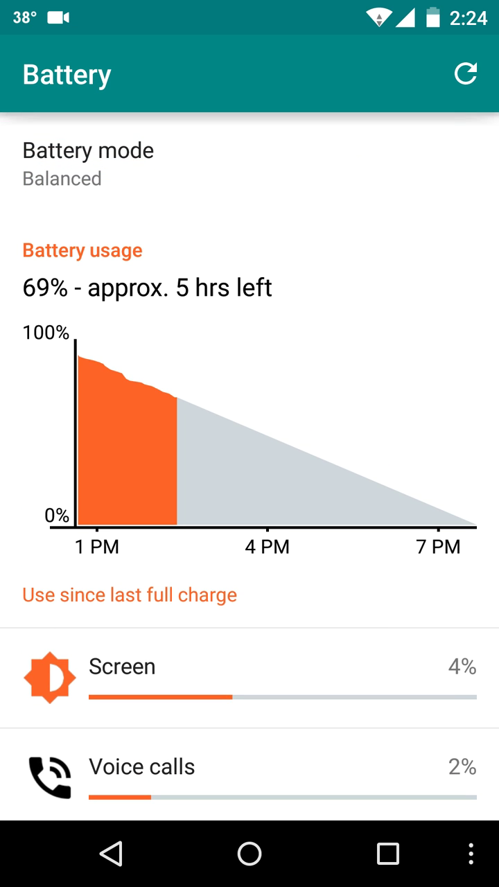
click(111, 854)
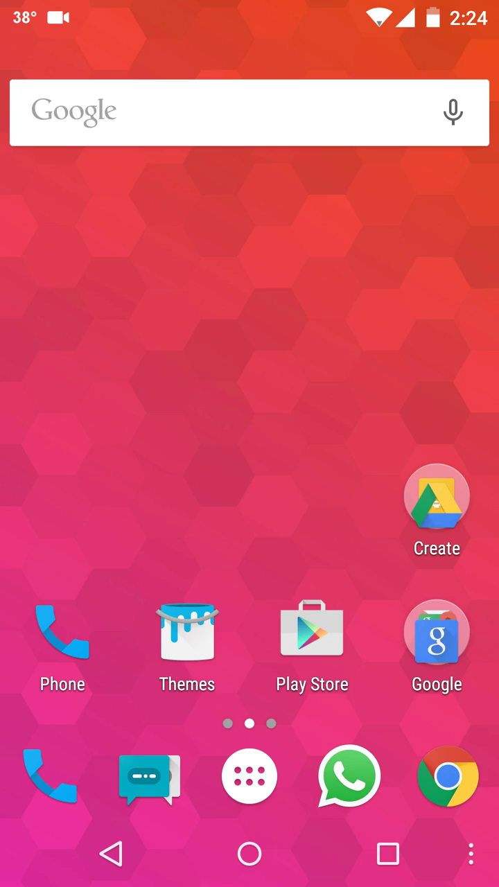
Browse the home pages in overview and briefly look through Nova Settings.
click(249, 853)
click(249, 854)
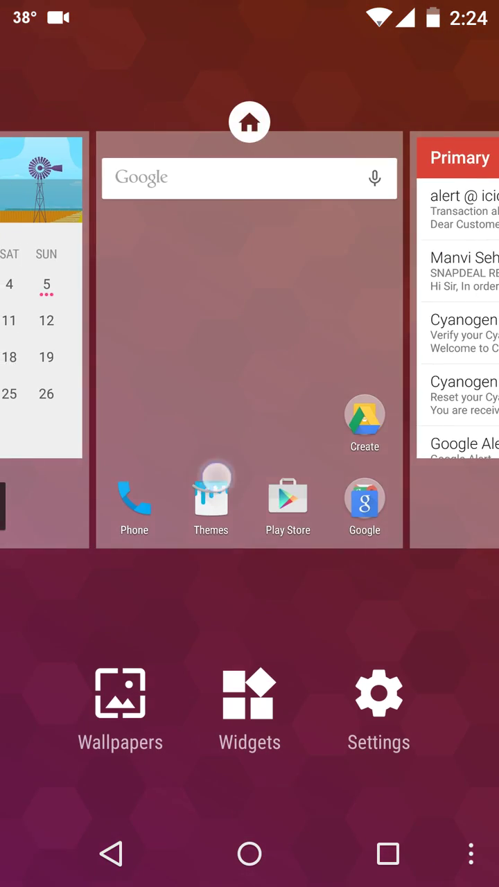
drag(216, 478, 429, 478)
drag(388, 580, 139, 580)
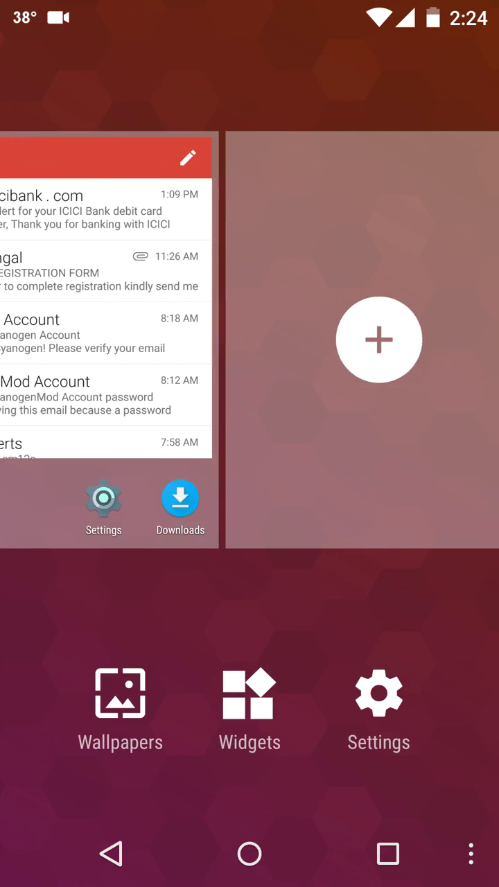
click(379, 693)
scroll(250, 485, down, 5)
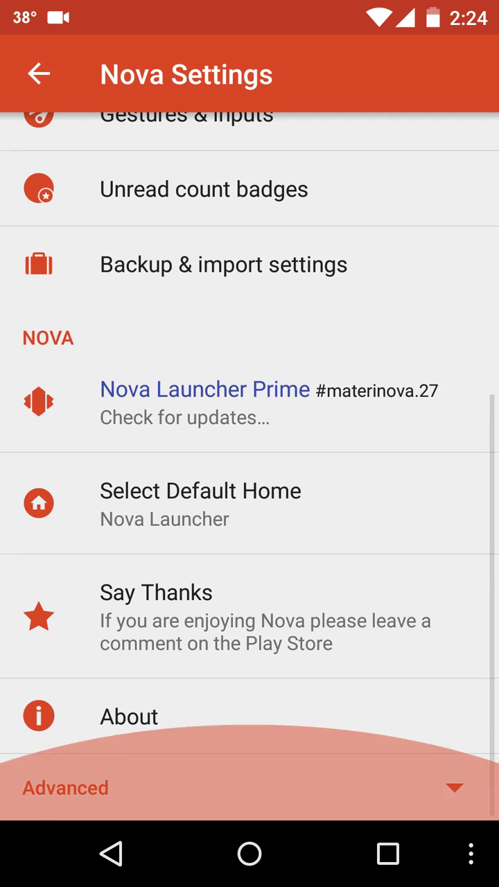
scroll(250, 485, up, 5)
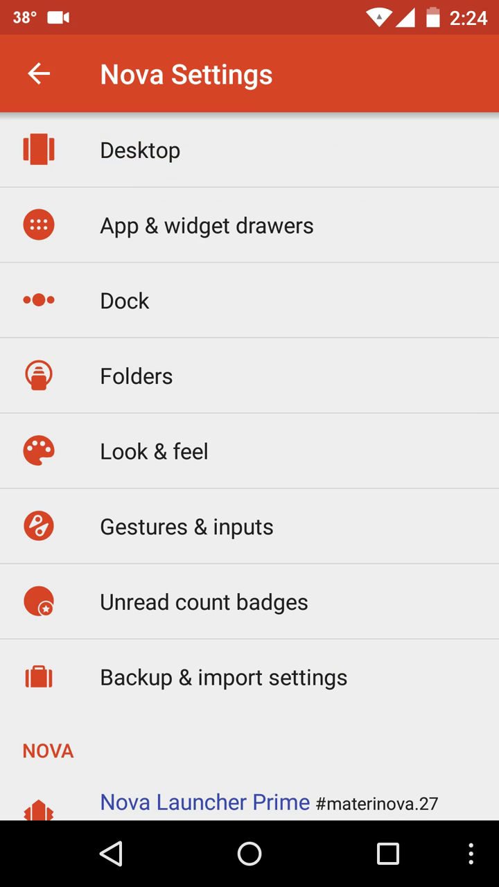
click(111, 854)
Open the app drawer and launch the Camera app.
click(249, 774)
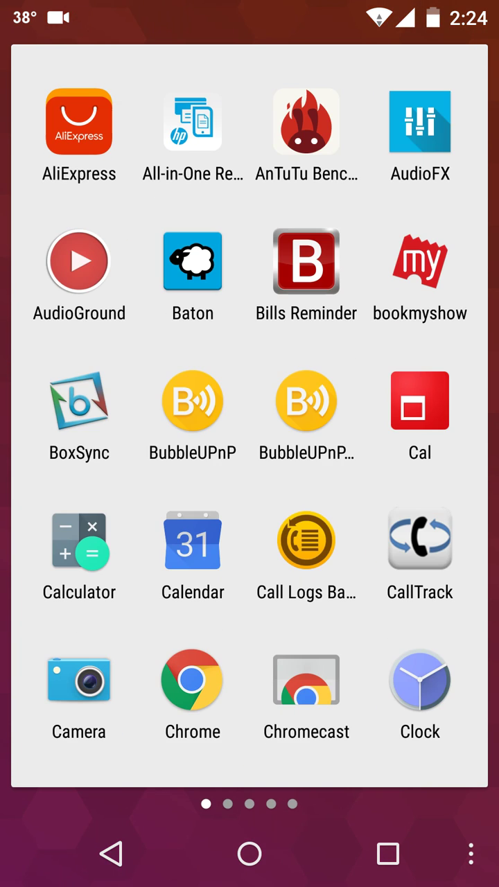
mouse_move(415, 444)
mouse_down()
mouse_move(83, 443)
mouse_move(415, 444)
mouse_up()
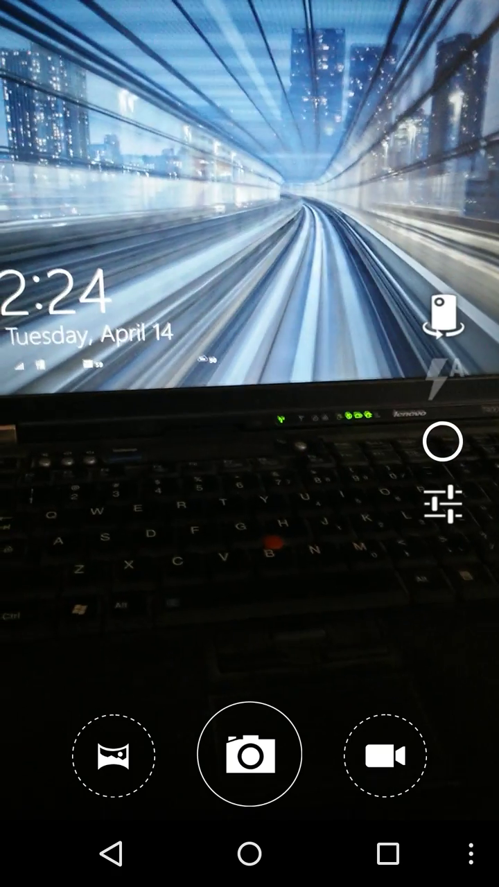
Switch on Save raw image in the Camera settings' Advanced section.
click(442, 504)
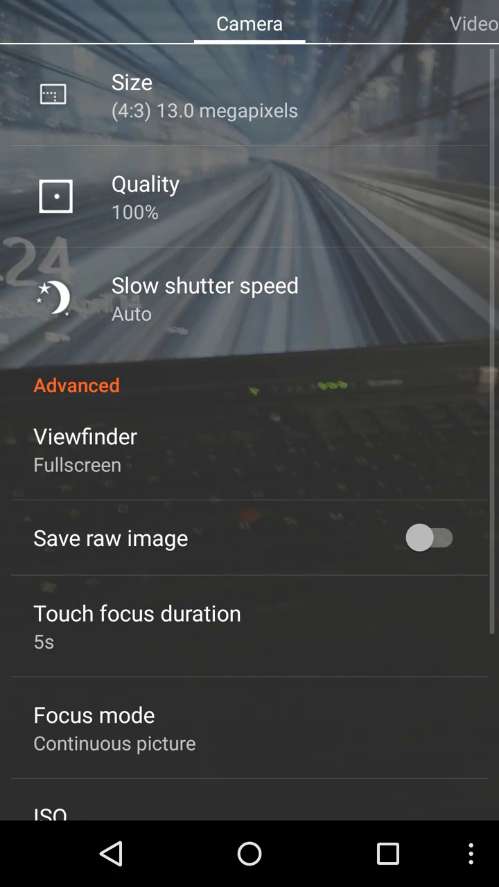
mouse_move(294, 662)
mouse_down()
mouse_move(294, 542)
mouse_move(323, 474)
mouse_move(368, 423)
mouse_move(406, 573)
mouse_up()
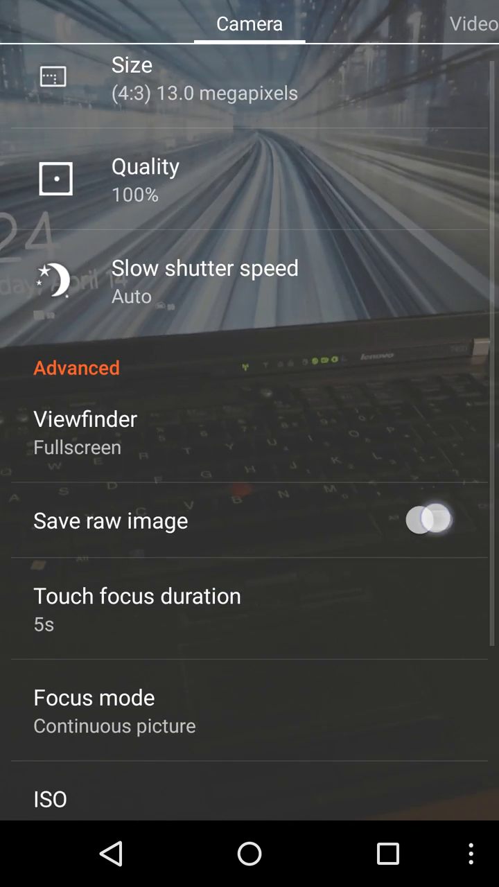
click(324, 551)
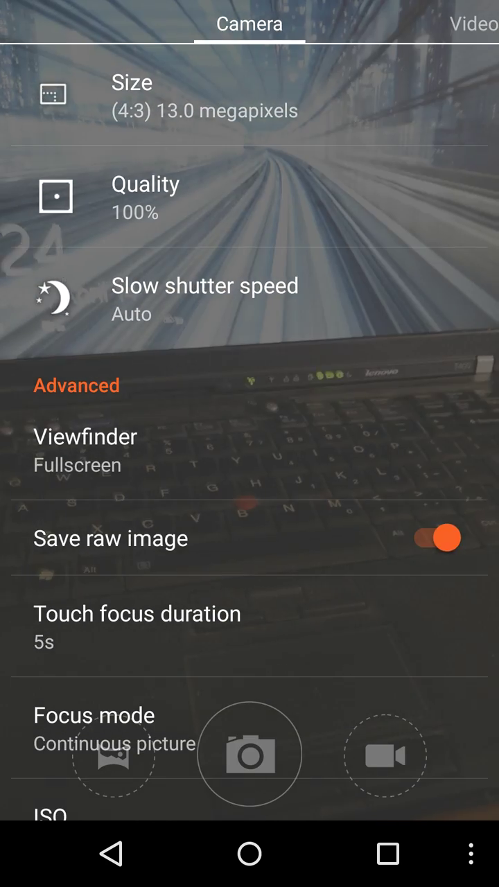
drag(423, 621, 424, 359)
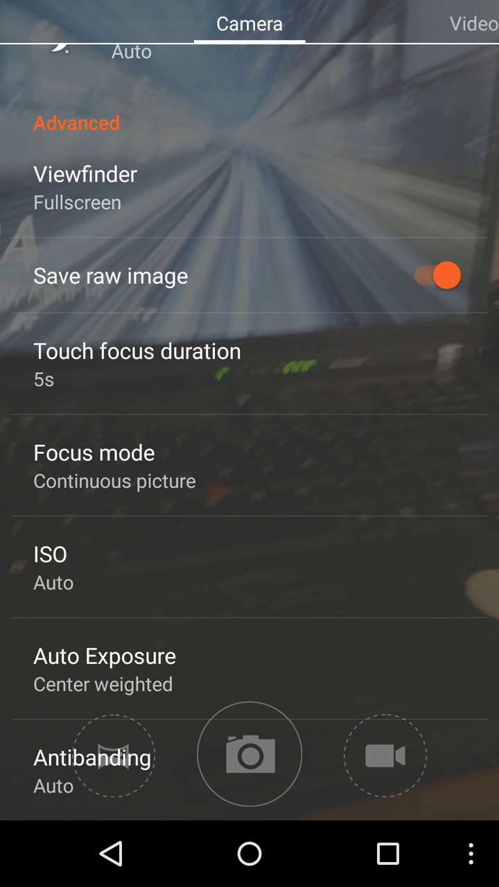
drag(416, 579, 109, 578)
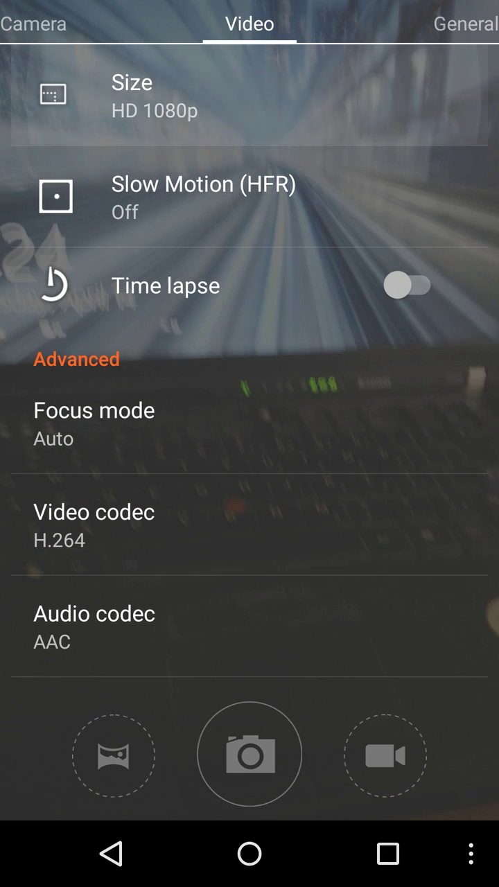
Check the video Size and Slow Motion (HFR) options, leaving both unchanged.
click(154, 97)
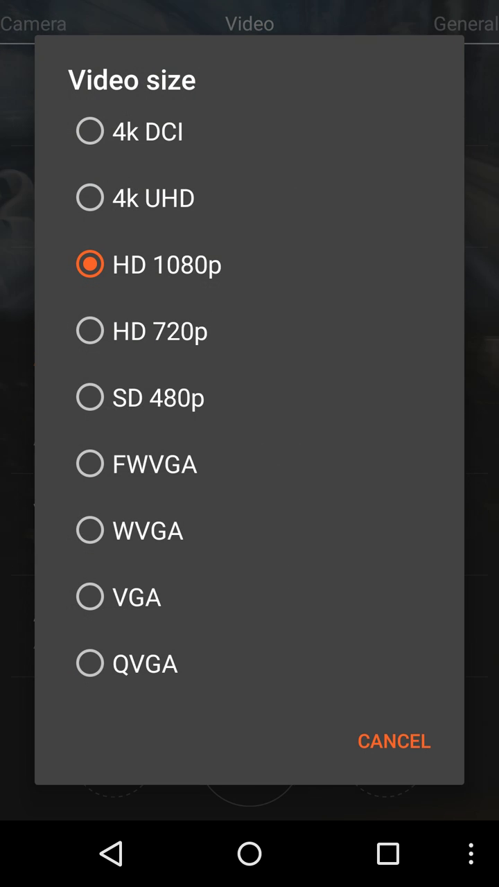
click(400, 748)
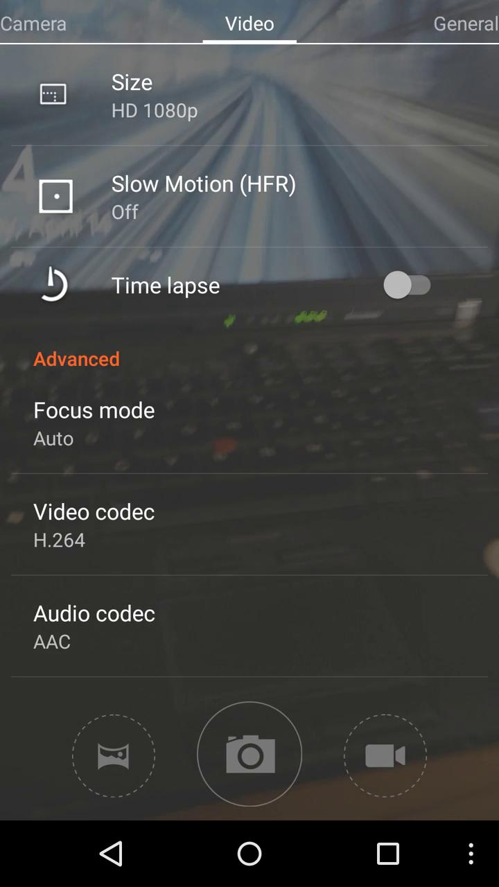
click(311, 198)
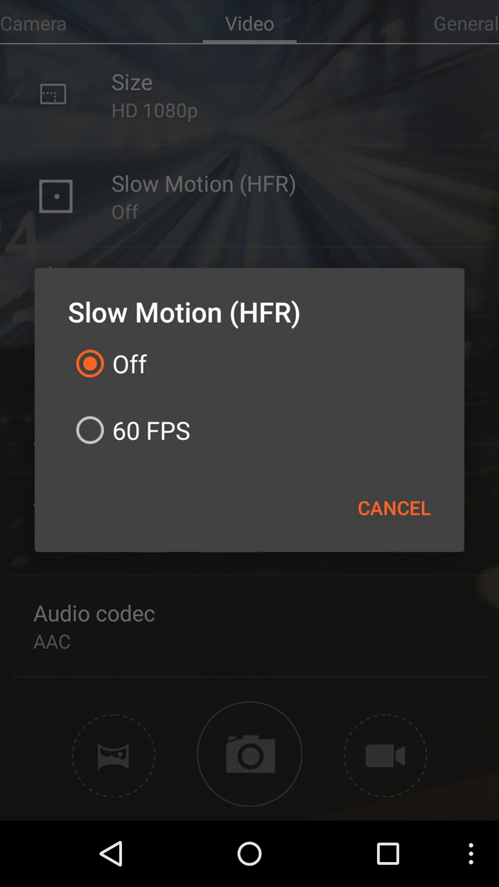
click(404, 508)
drag(328, 588, 104, 589)
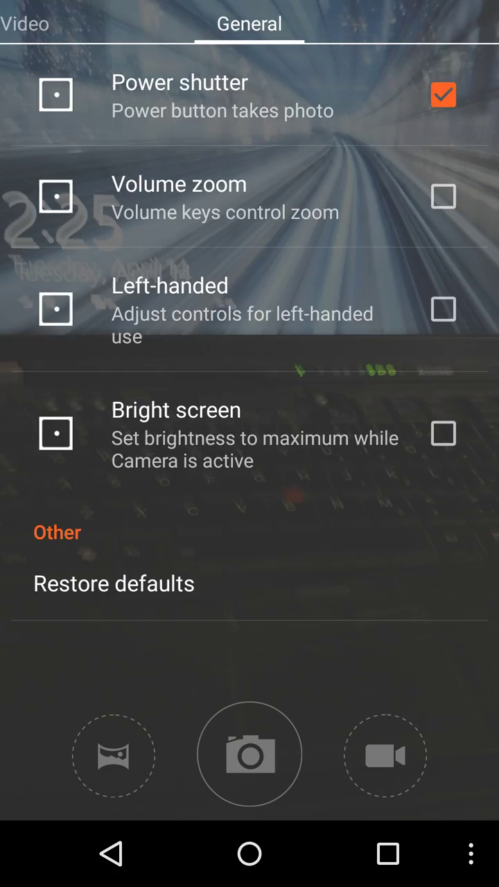
Swipe back to the photo settings, scroll the Advanced list, and close settings.
drag(125, 609, 385, 608)
drag(142, 599, 430, 599)
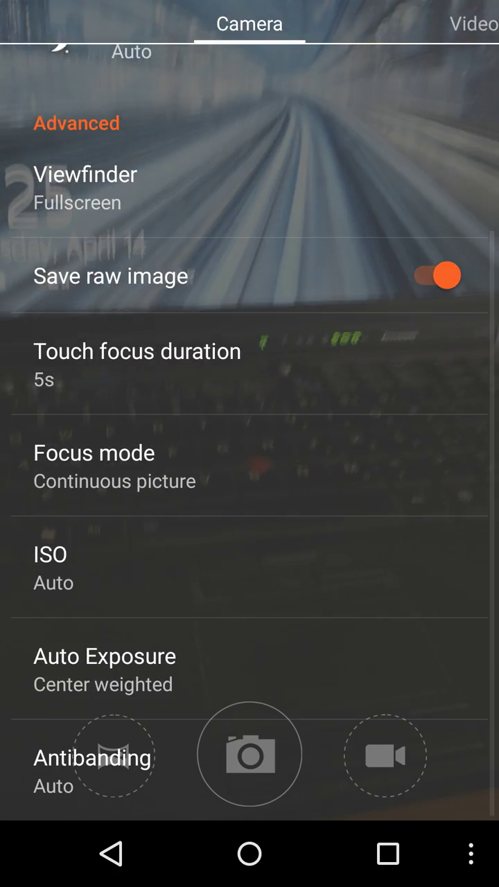
drag(267, 336, 267, 497)
click(134, 871)
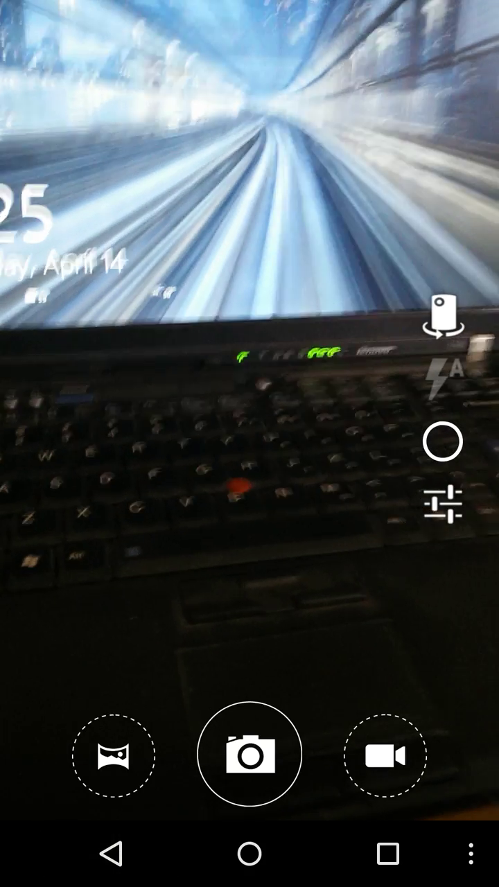
Try HDR mode, return the shooting mode to Auto, and exit the camera.
click(297, 542)
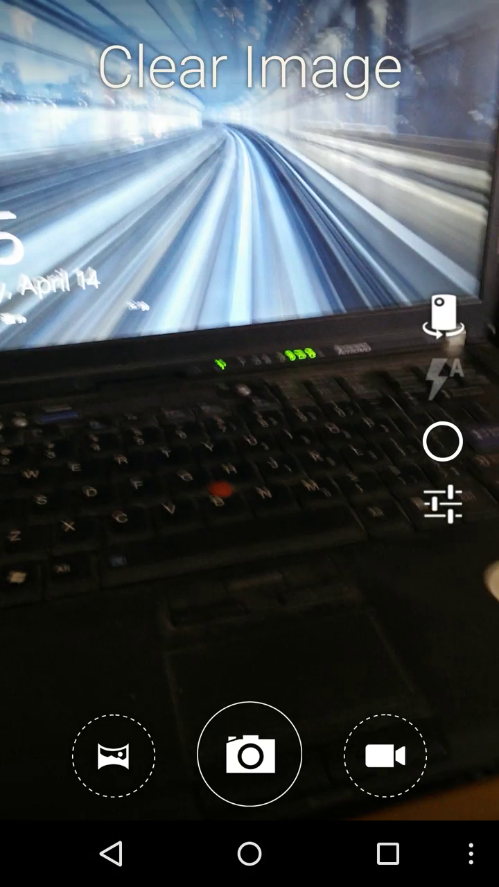
drag(291, 523, 301, 549)
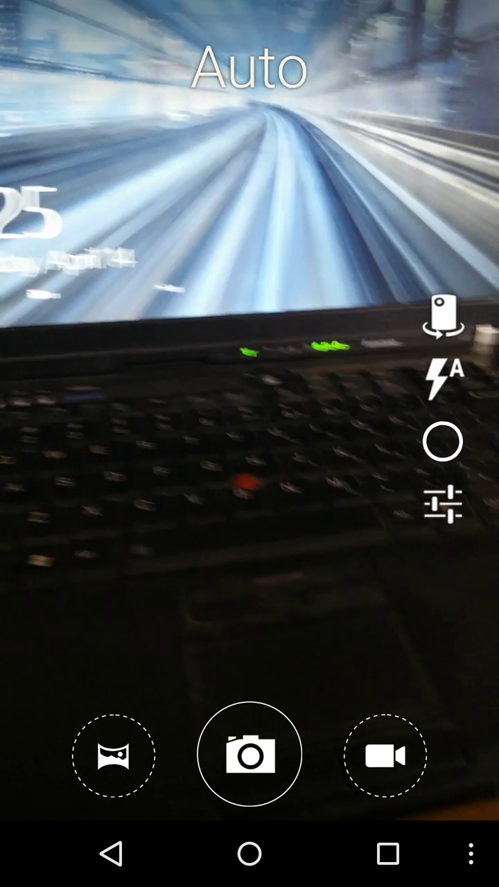
click(262, 877)
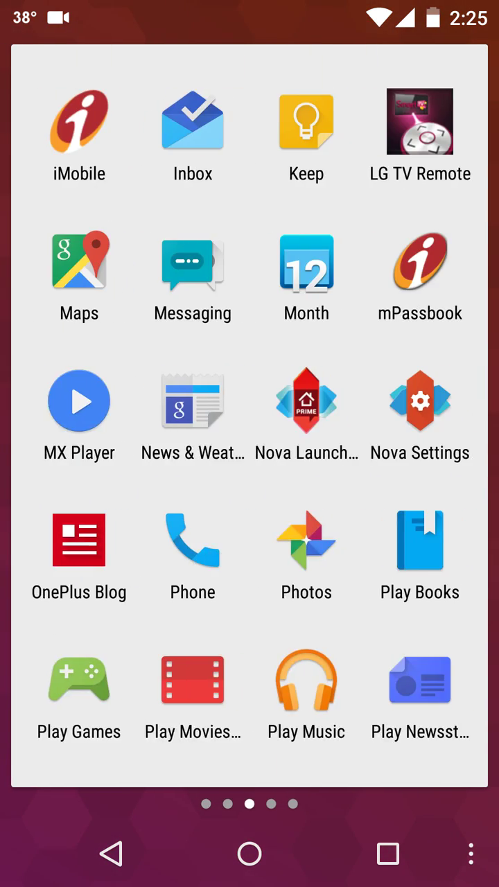
Flip through all five app drawer pages forward and back, ending on the first page.
mouse_move(415, 554)
mouse_down()
mouse_move(104, 555)
mouse_move(416, 555)
mouse_move(148, 565)
mouse_up()
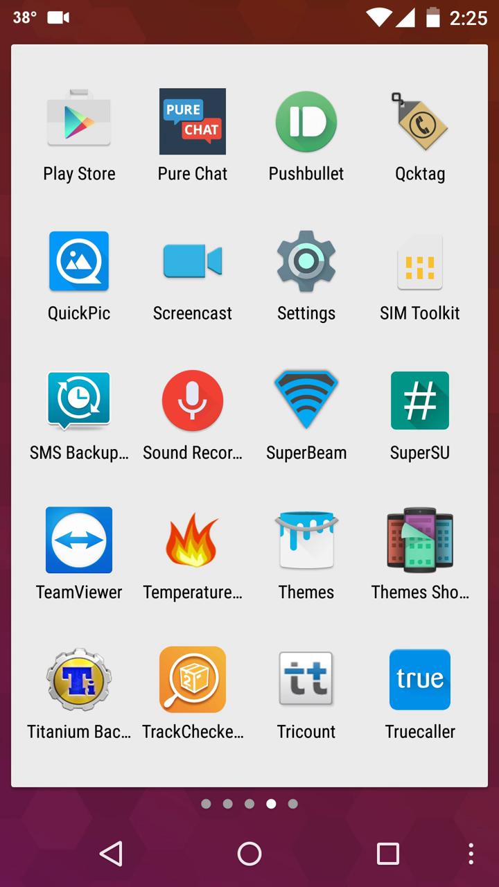
drag(444, 565, 360, 566)
drag(104, 538, 414, 537)
drag(104, 541, 416, 541)
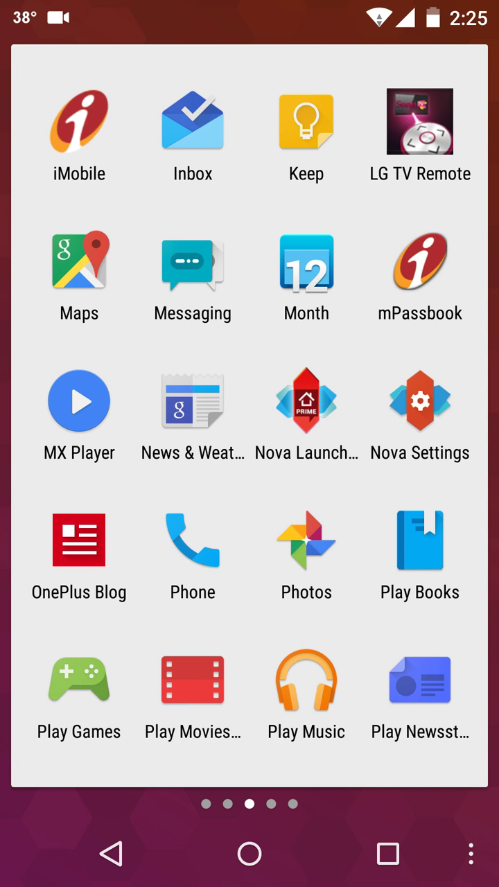
drag(104, 700, 430, 703)
drag(104, 658, 391, 659)
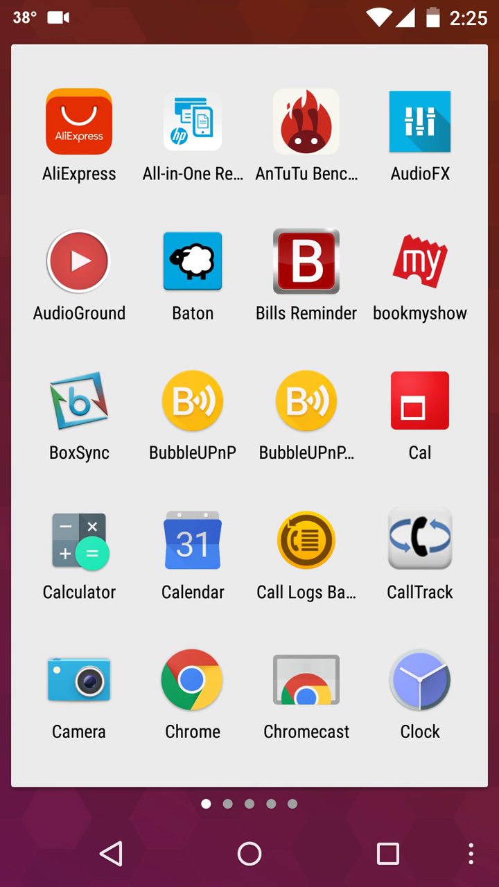
drag(416, 739, 247, 739)
drag(416, 596, 173, 596)
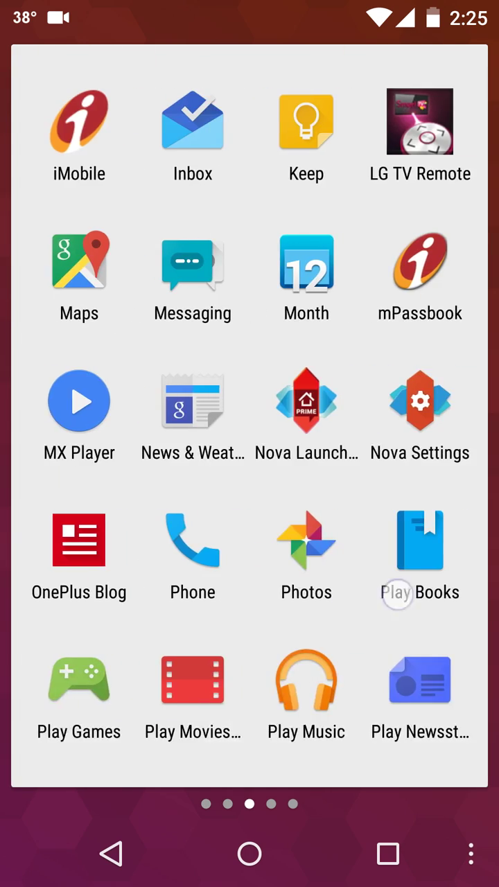
drag(397, 596, 173, 596)
mouse_move(415, 589)
mouse_down()
mouse_move(240, 551)
mouse_move(221, 592)
mouse_move(416, 593)
mouse_up()
drag(173, 589, 430, 588)
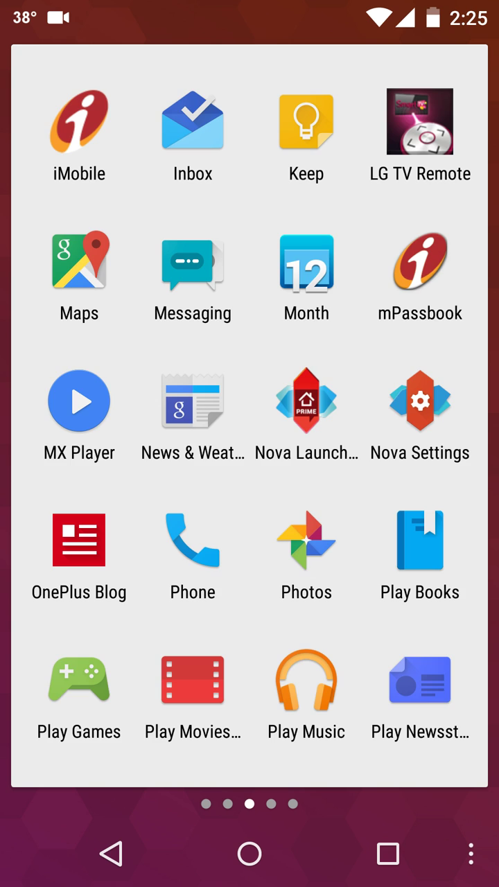
drag(269, 596, 450, 595)
drag(136, 578, 361, 579)
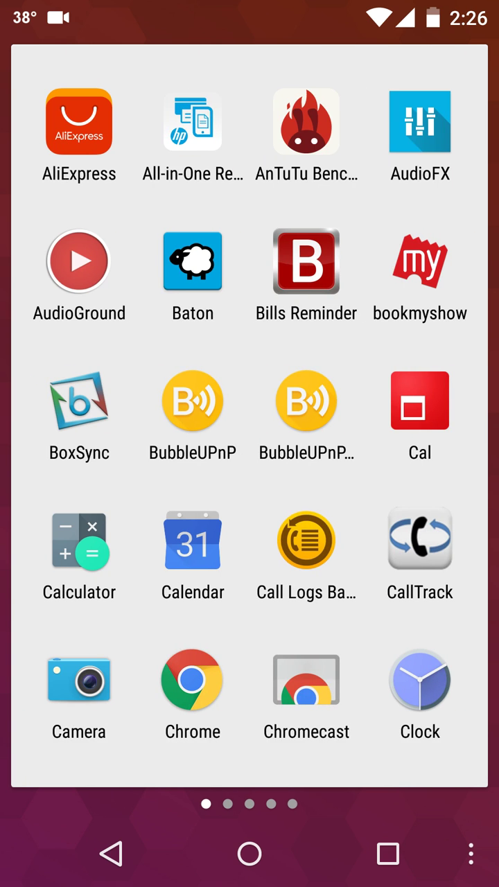
Flip forward to the last drawer page, back to the second, then pull down the shade.
mouse_move(333, 426)
mouse_down()
mouse_move(409, 426)
mouse_move(173, 426)
mouse_up()
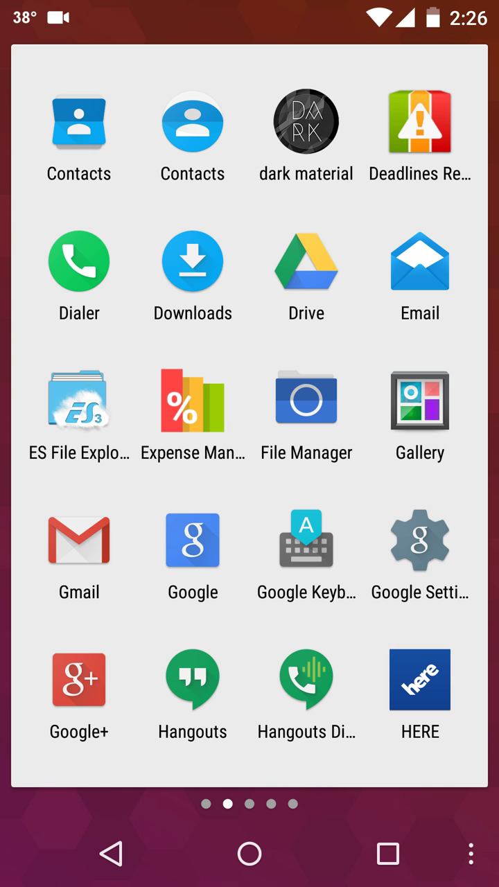
drag(417, 127, 139, 127)
drag(312, 675, 104, 675)
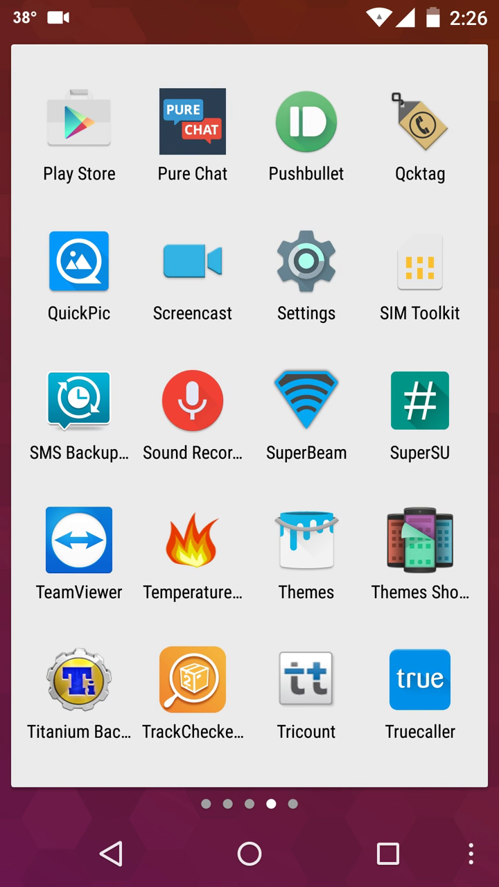
drag(421, 586, 196, 593)
drag(138, 534, 421, 531)
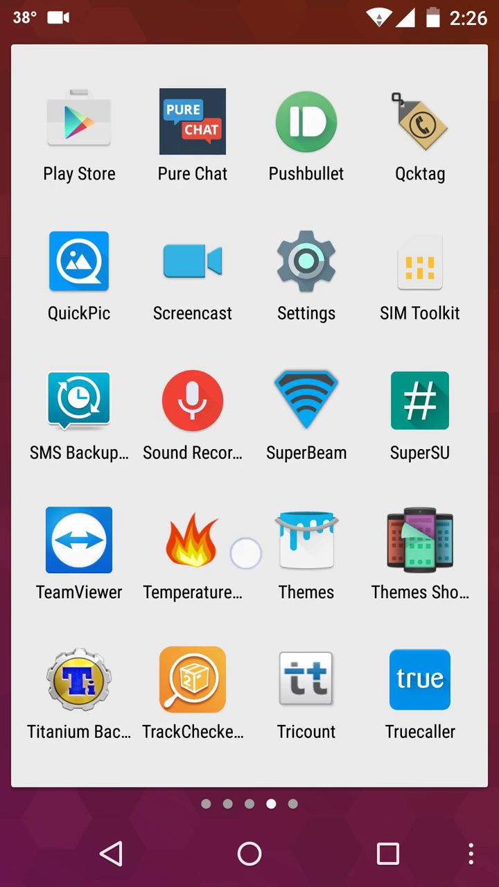
drag(246, 553, 451, 553)
drag(103, 554, 381, 555)
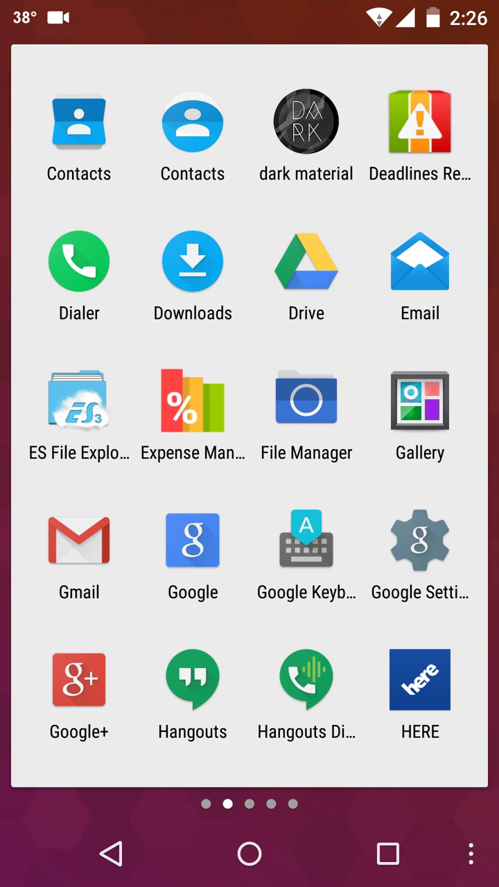
drag(337, 7, 337, 351)
Open Android Settings from the quick settings gear, scroll its whole list, then return home.
drag(250, 278, 250, 658)
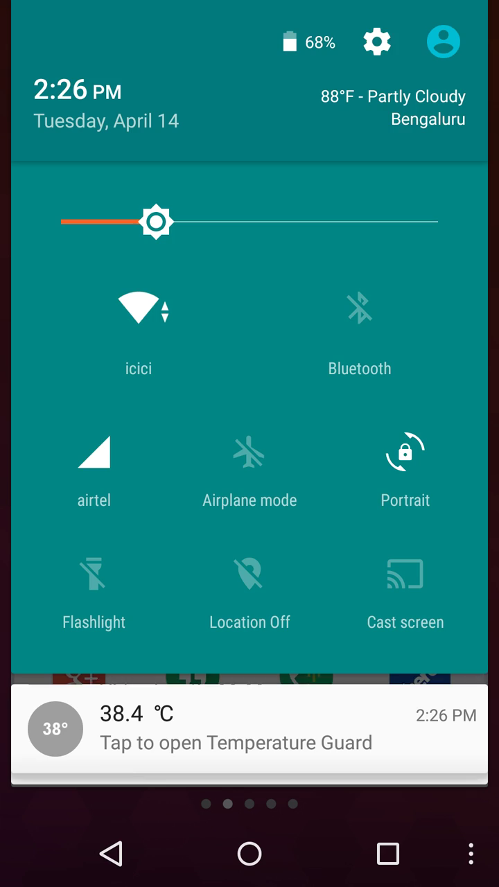
click(377, 42)
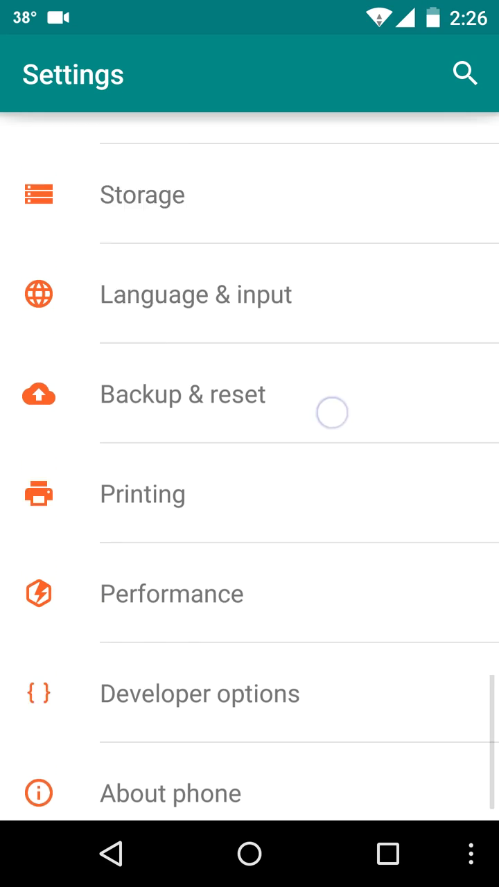
drag(332, 413, 336, 693)
drag(346, 312, 352, 562)
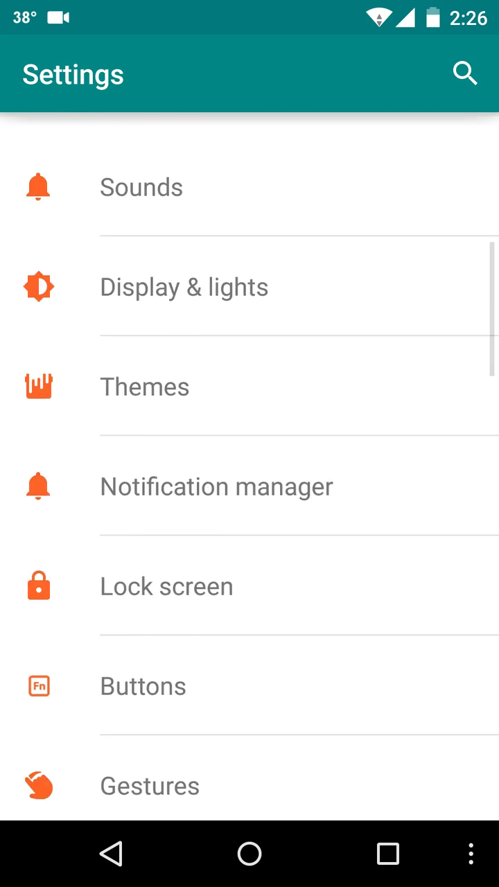
drag(333, 347, 333, 486)
drag(354, 313, 357, 624)
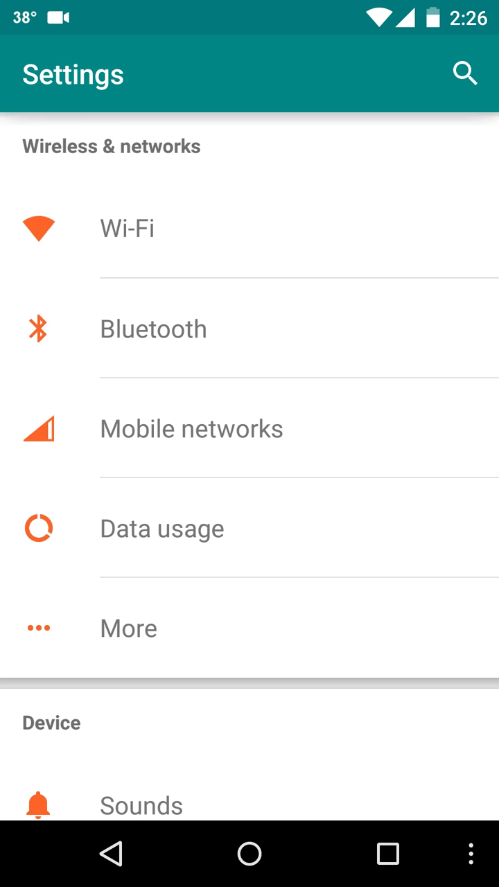
drag(388, 672, 433, 345)
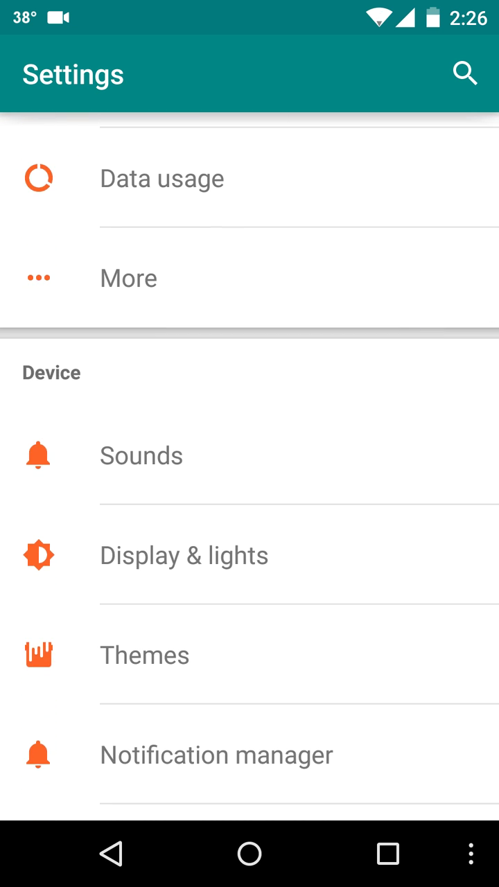
drag(291, 623, 340, 431)
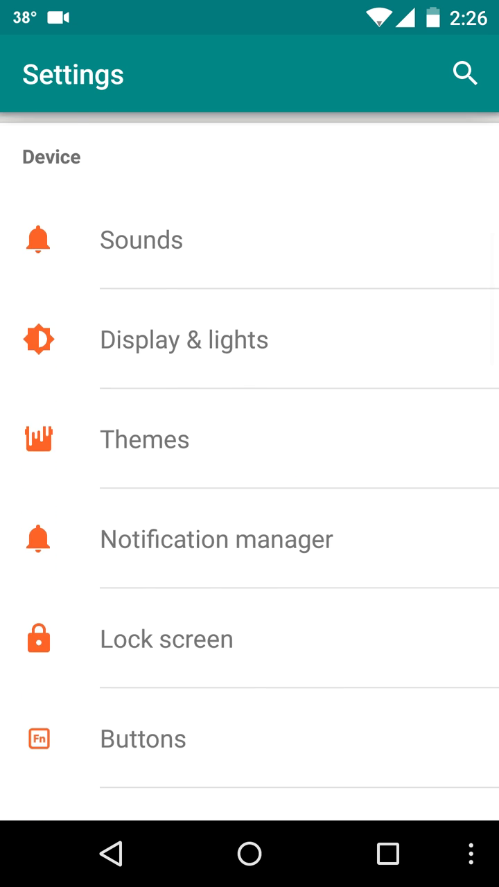
drag(291, 623, 305, 312)
click(249, 852)
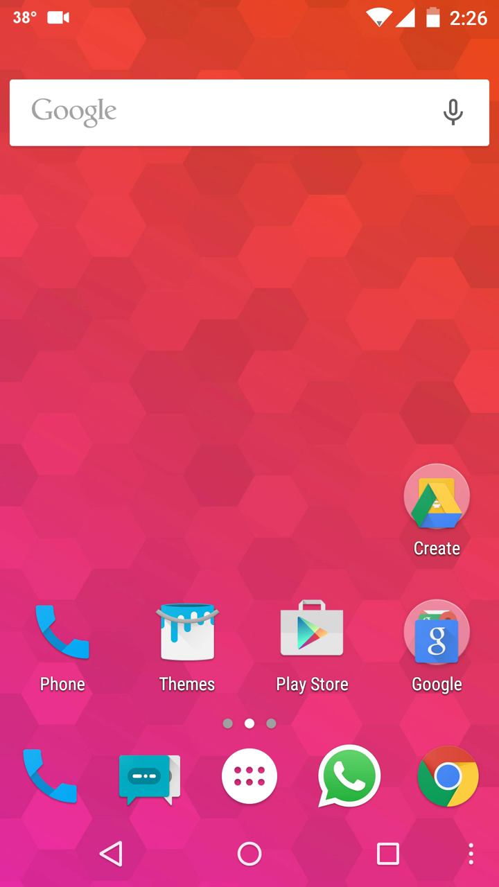
Swipe back and forth between the calendar, middle and Gmail widget home pages.
drag(332, 416, 174, 416)
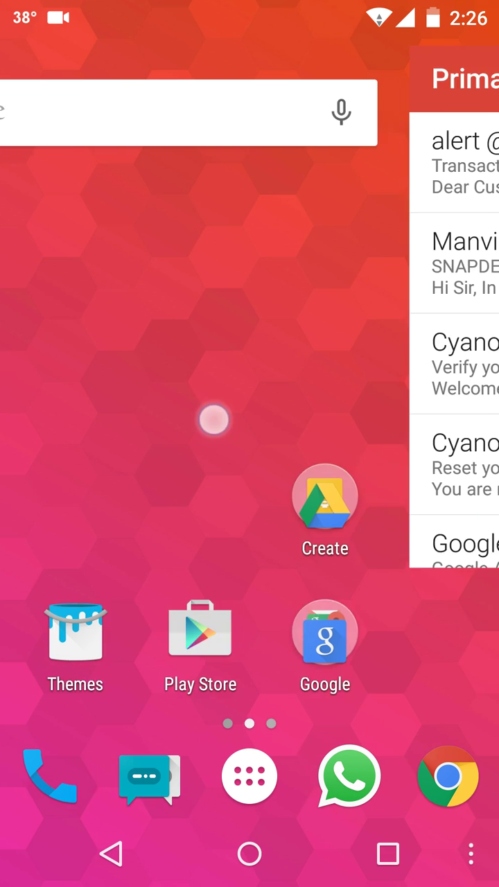
drag(104, 637, 347, 639)
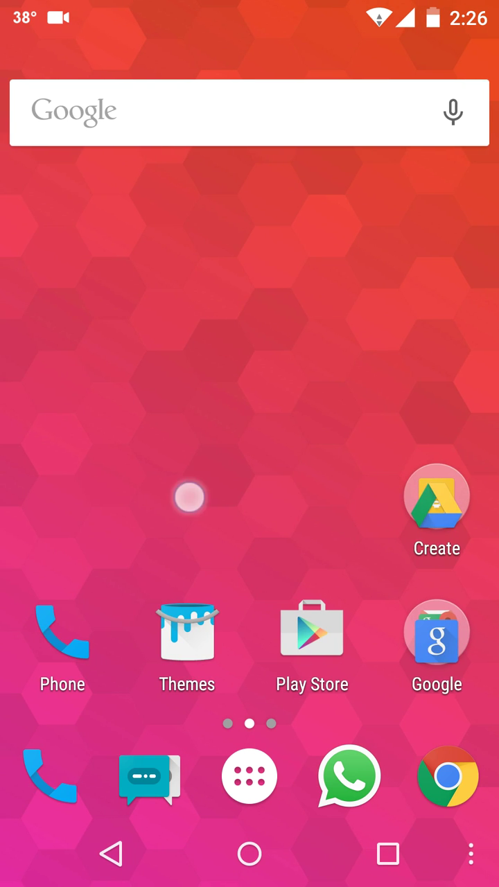
drag(188, 495, 429, 496)
drag(427, 648, 139, 648)
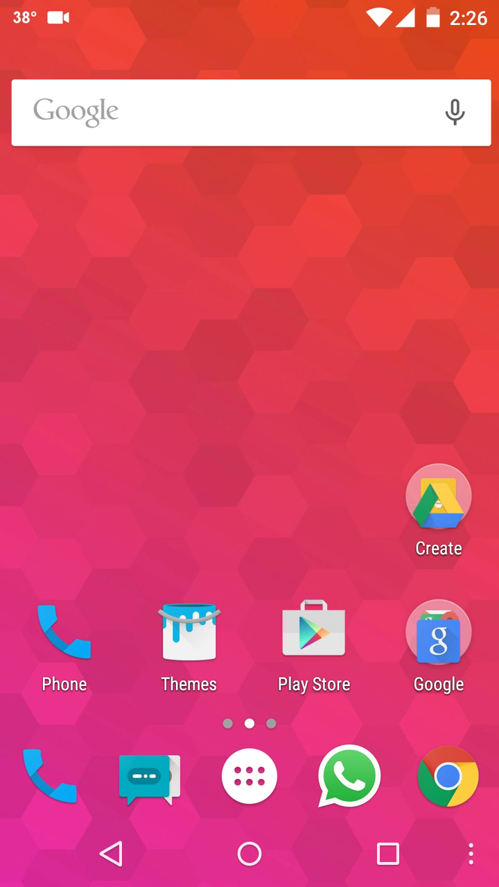
drag(104, 479, 444, 475)
drag(416, 630, 283, 630)
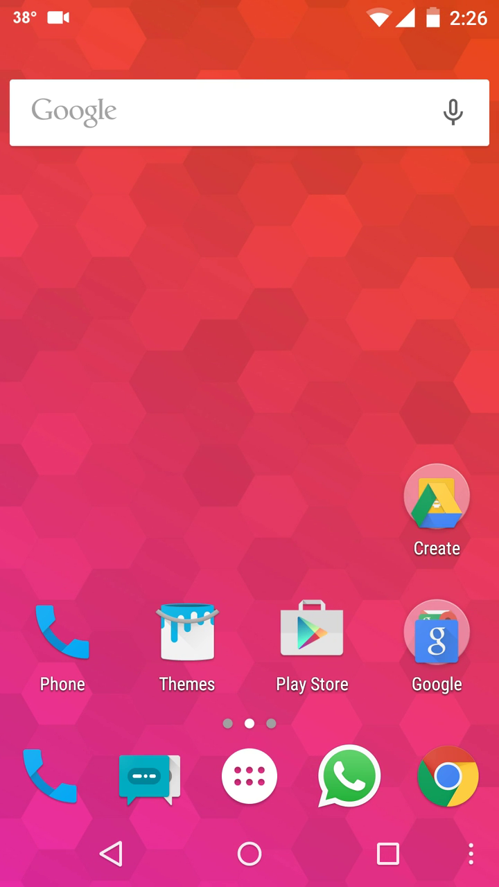
drag(398, 337, 169, 363)
drag(104, 346, 388, 347)
drag(217, 489, 370, 479)
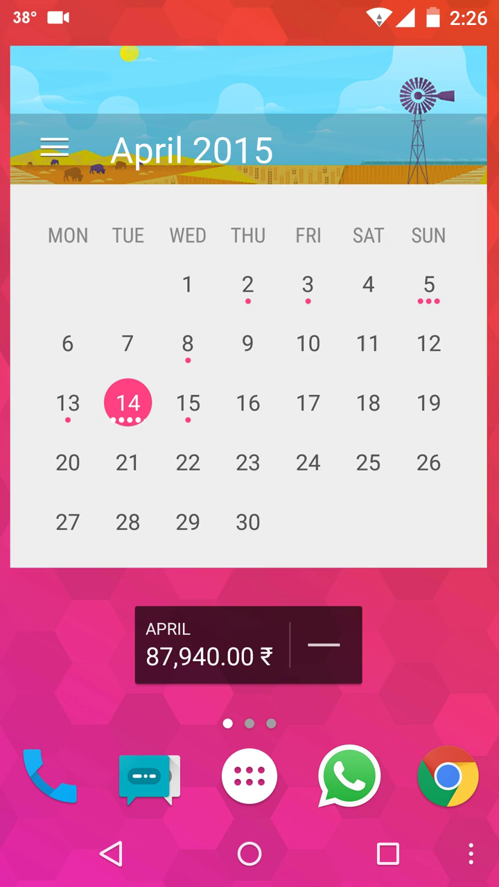
drag(416, 687, 254, 687)
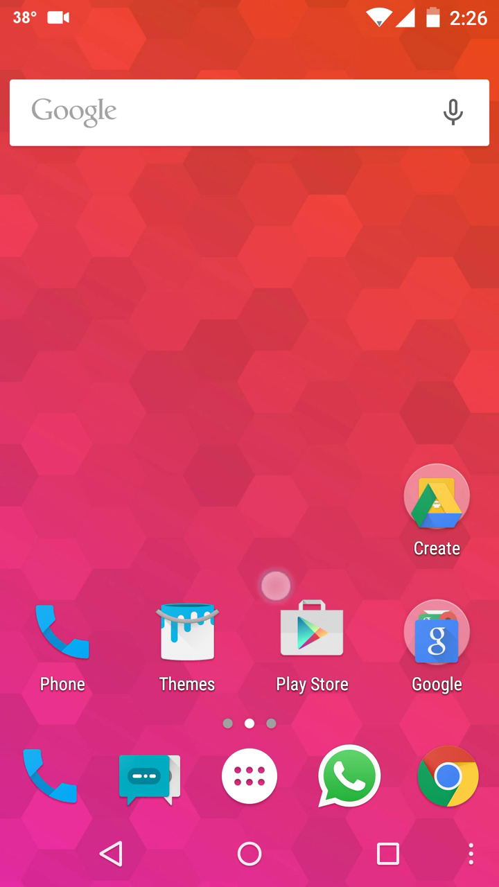
Briefly pull down the notification shade, then visit the Gmail inbox widget page.
drag(275, 586, 277, 762)
drag(346, 624, 341, 395)
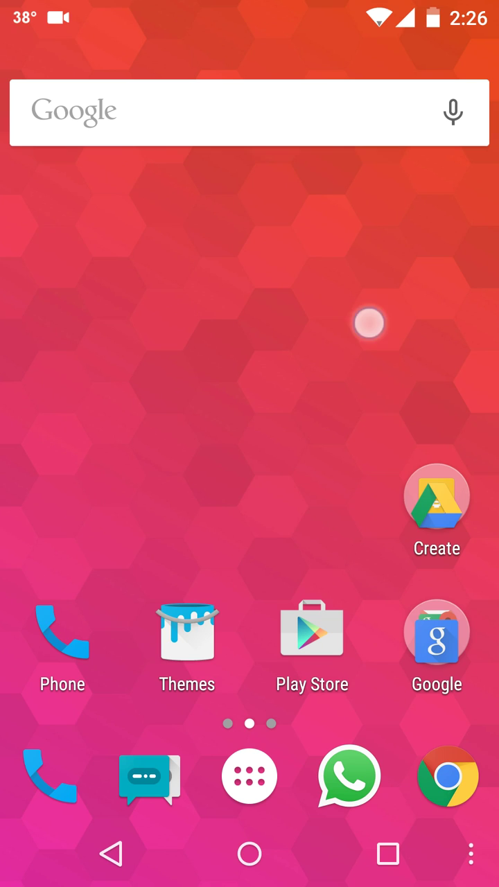
drag(369, 323, 152, 325)
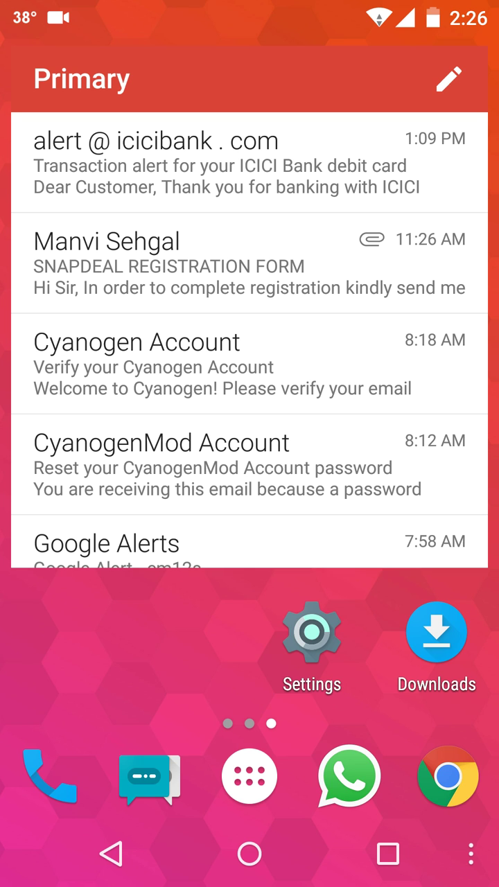
mouse_move(178, 652)
mouse_down()
mouse_move(376, 645)
mouse_move(125, 648)
mouse_up()
drag(173, 714, 388, 717)
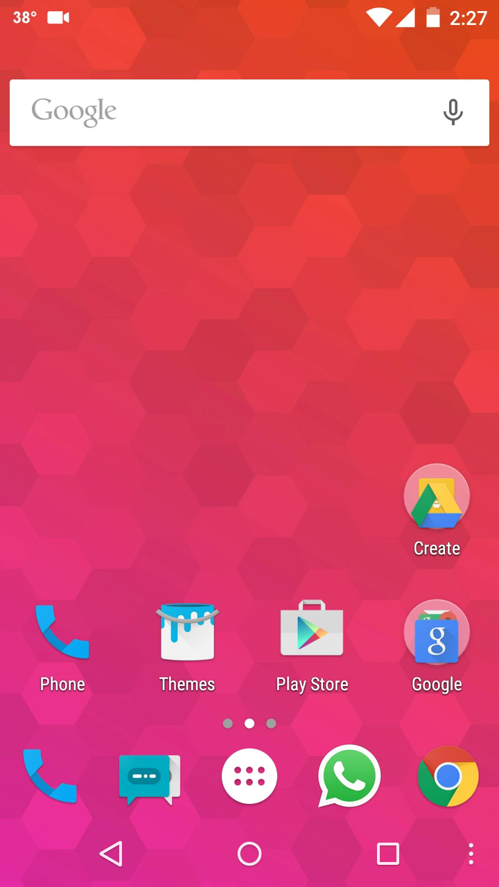
Peek at the Gmail page again, then expand and close the full quick settings panel.
drag(367, 474, 172, 519)
drag(104, 627, 317, 629)
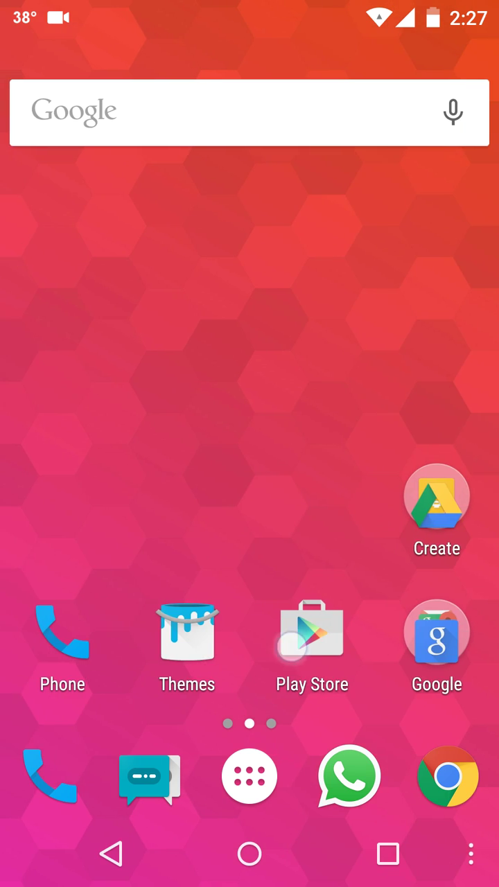
drag(277, 3, 277, 416)
drag(199, 414, 201, 693)
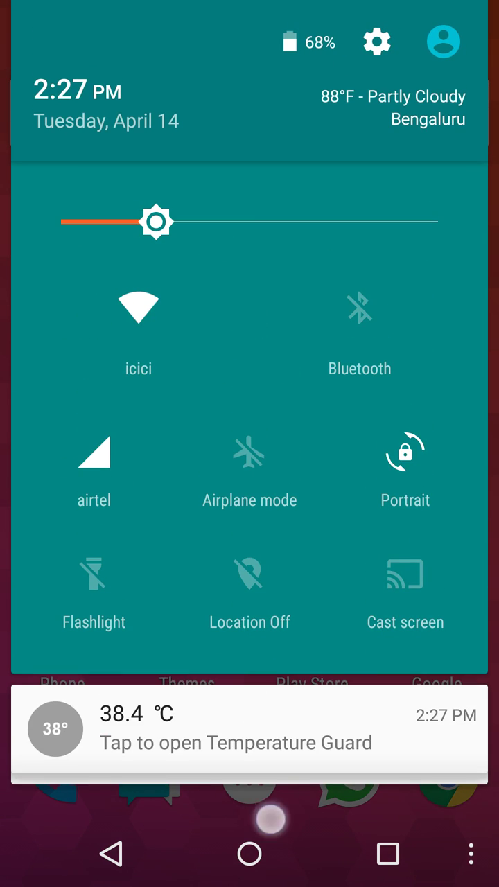
click(270, 819)
drag(354, 420, 93, 554)
click(316, 660)
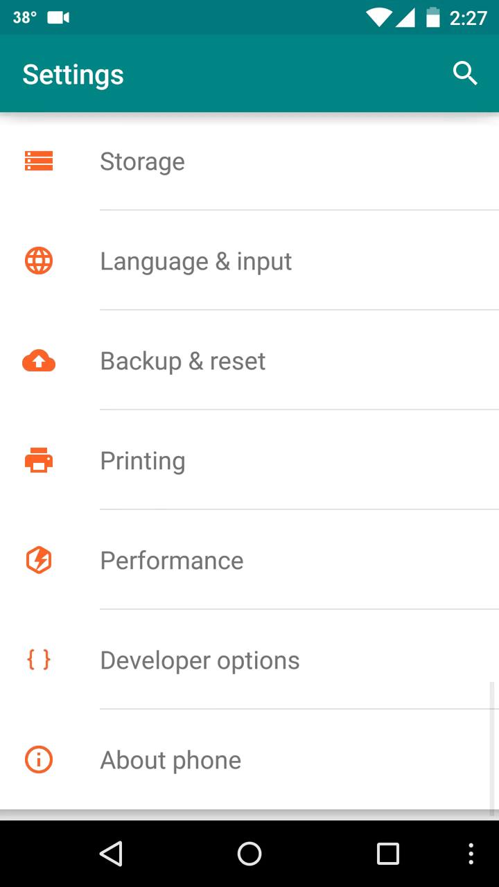
click(250, 854)
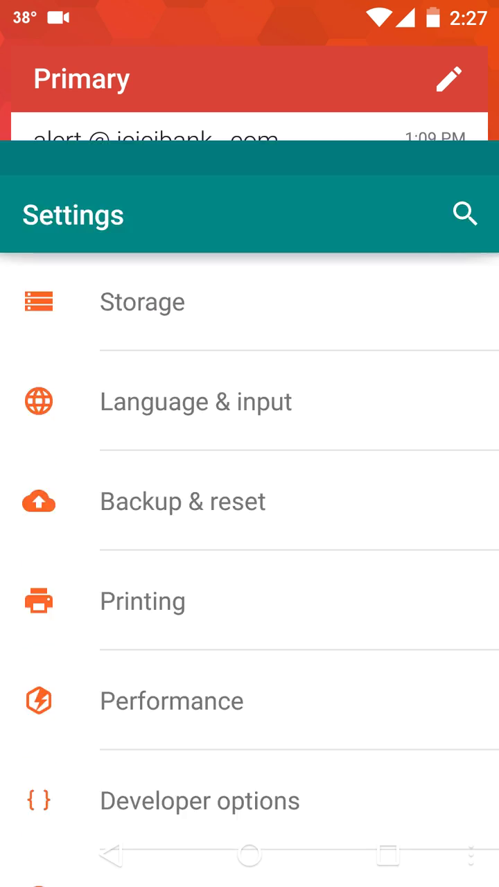
click(149, 779)
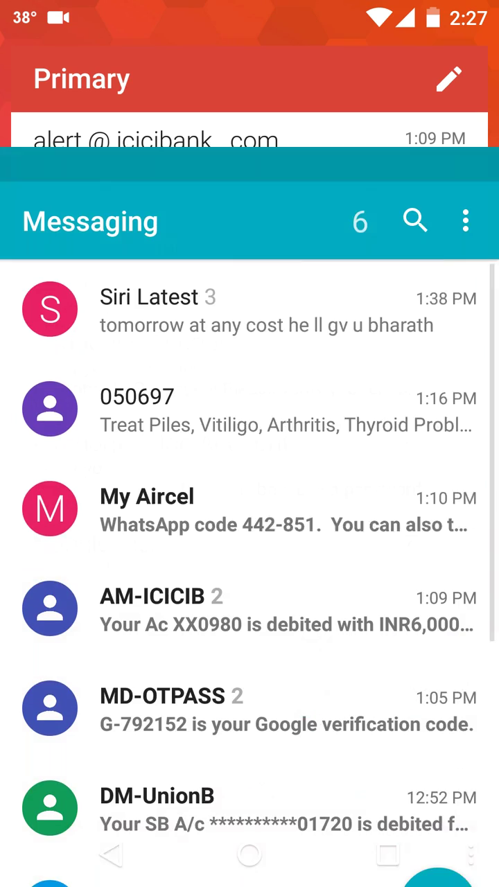
click(111, 854)
click(250, 778)
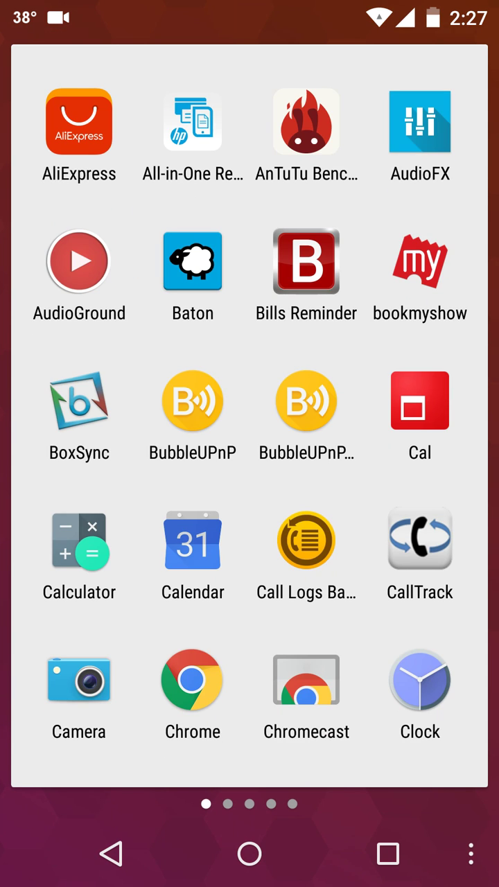
drag(388, 430, 111, 430)
drag(232, 691, 443, 691)
drag(367, 517, 139, 517)
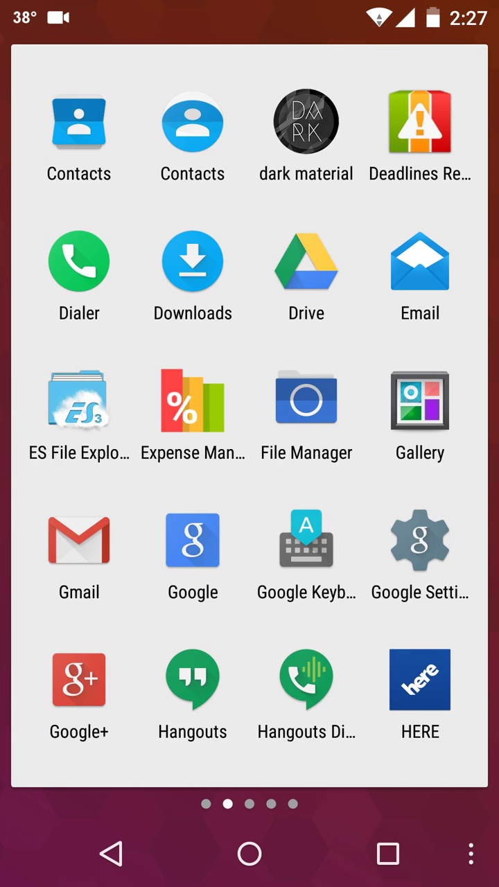
drag(312, 520, 430, 520)
click(306, 124)
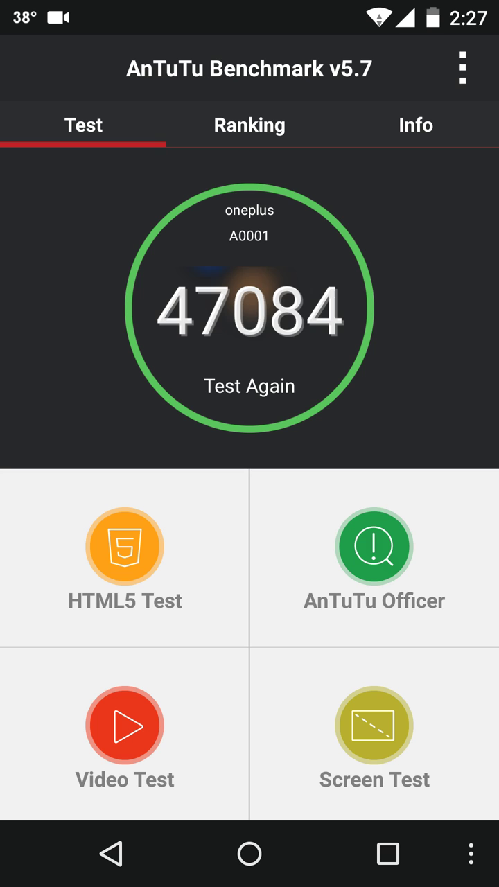
Leave AnTuTu for the middle home page, then pull down and close the notification shade.
click(249, 854)
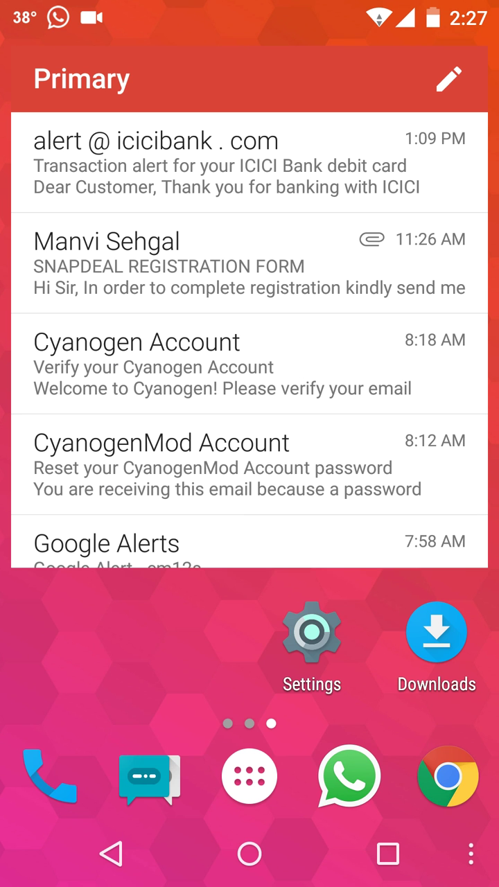
click(250, 854)
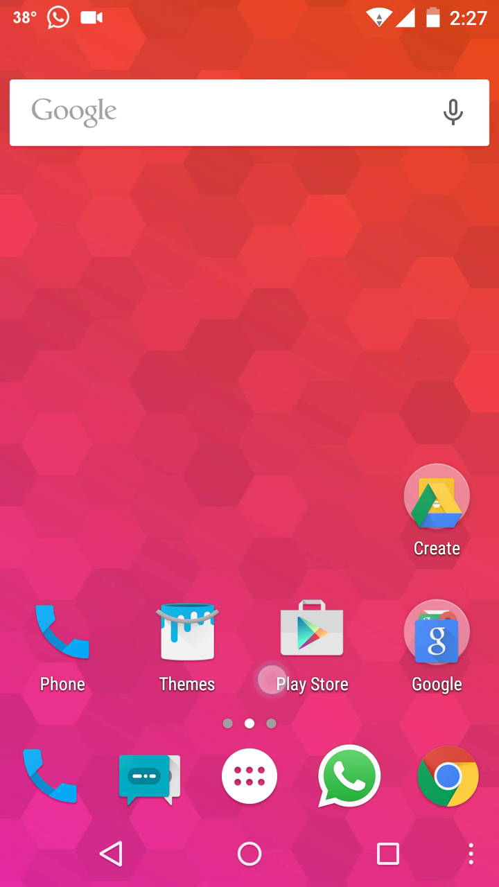
drag(272, 680, 277, 832)
click(283, 446)
Swipe to the calendar, middle and Gmail pages, then close the shade again.
drag(220, 462, 386, 463)
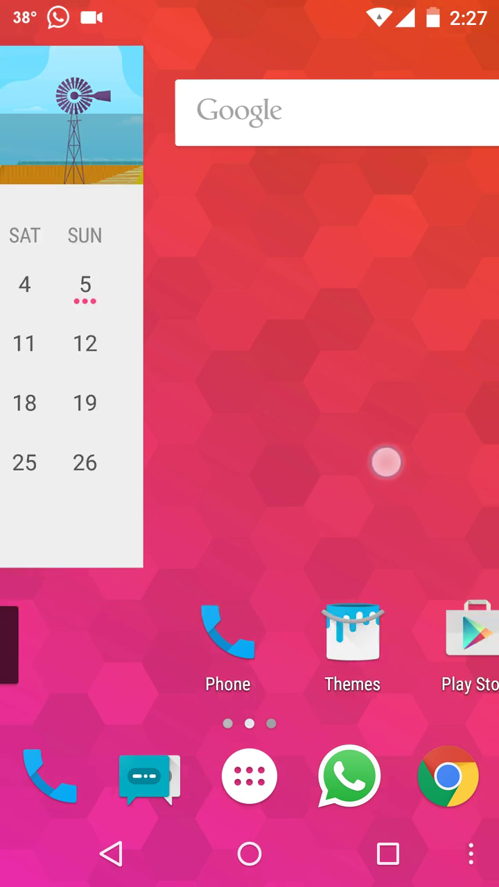
click(152, 588)
drag(361, 620, 257, 620)
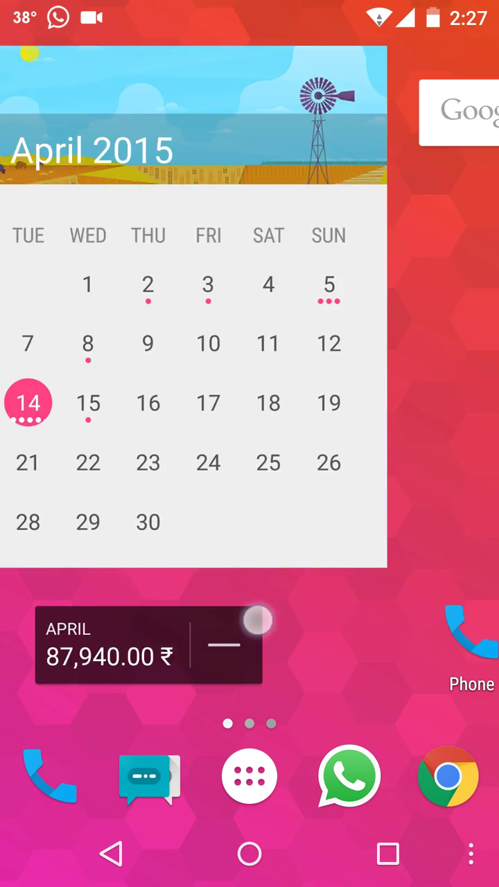
drag(327, 445, 139, 446)
mouse_move(90, 651)
mouse_down()
mouse_move(344, 652)
mouse_move(335, 797)
mouse_up()
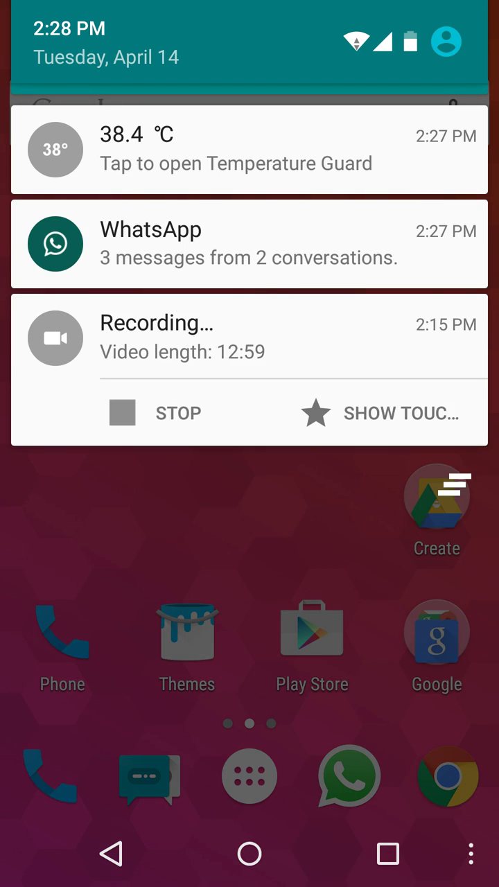
click(250, 555)
Visit the Gmail and calendar pages, then pull down and close notifications.
drag(381, 703, 119, 702)
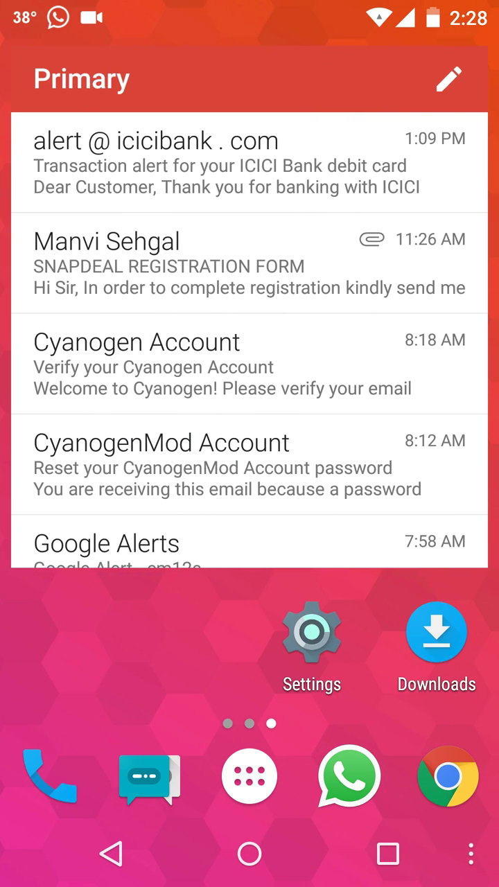
drag(138, 416, 388, 416)
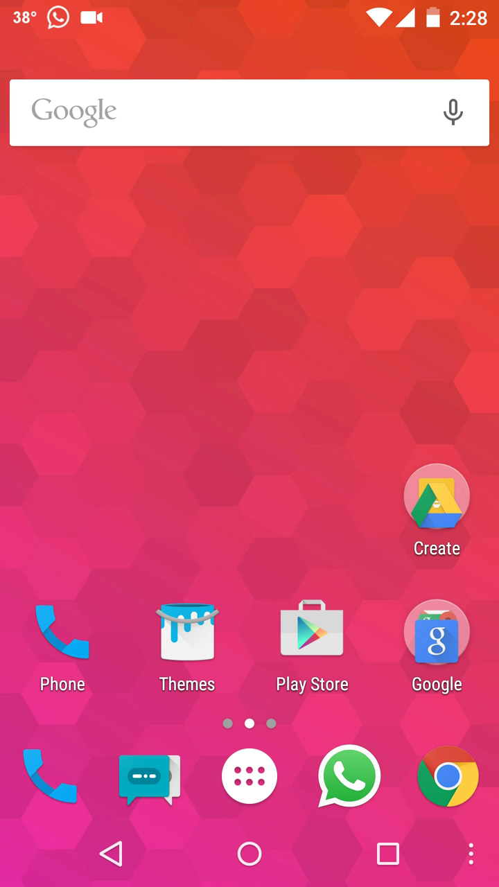
drag(178, 523, 392, 523)
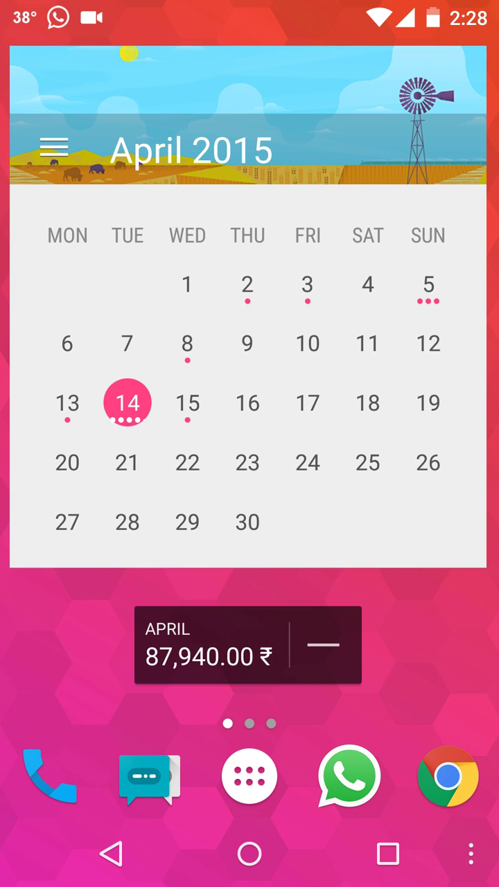
drag(383, 680, 173, 679)
drag(293, 618, 298, 797)
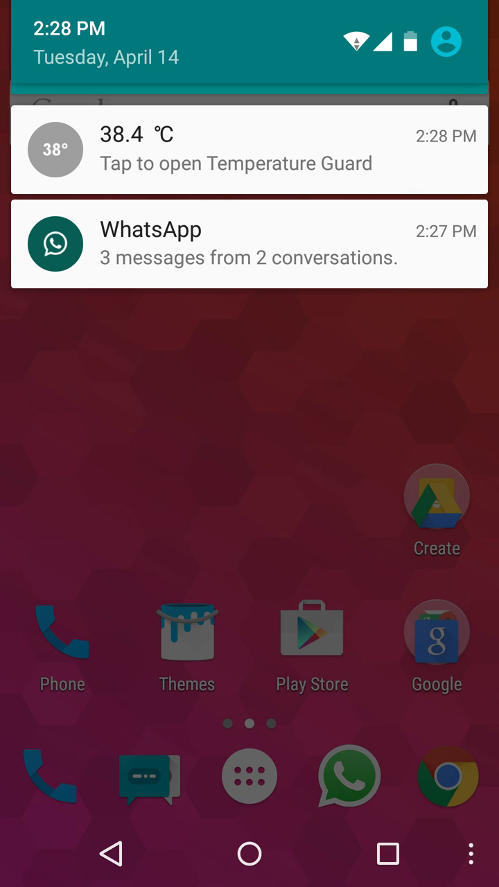
click(263, 715)
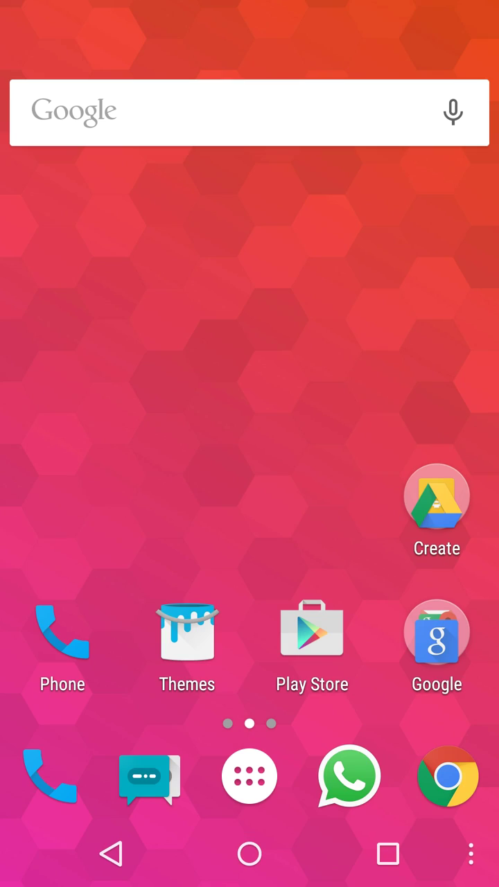
Keep swiping between the calendar, middle and Gmail widget home pages.
drag(208, 557, 403, 556)
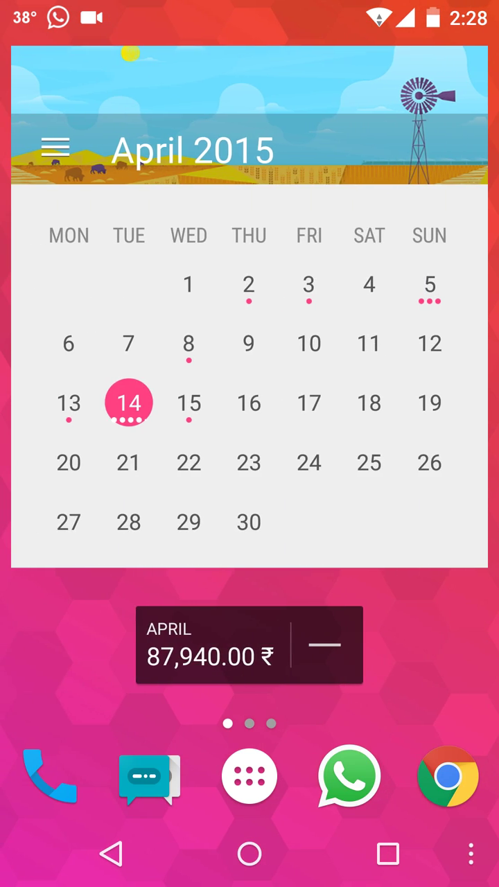
drag(471, 733, 284, 732)
drag(451, 645, 89, 645)
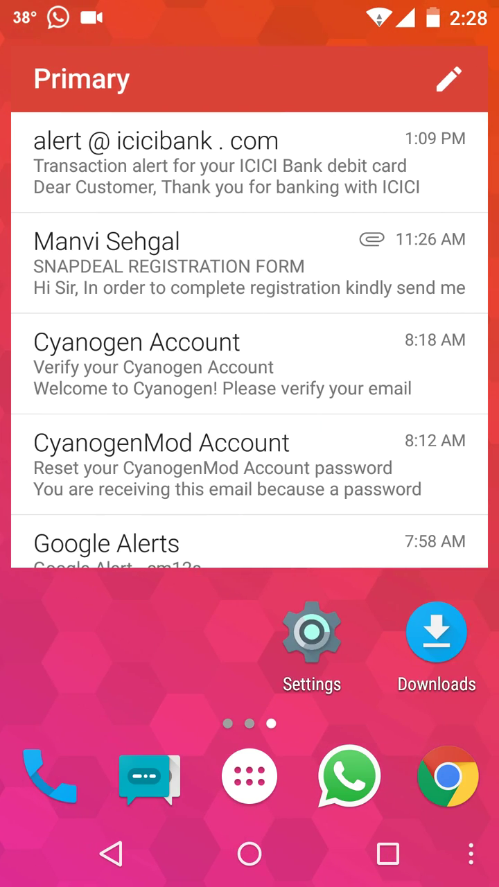
drag(104, 554, 416, 555)
drag(301, 471, 392, 471)
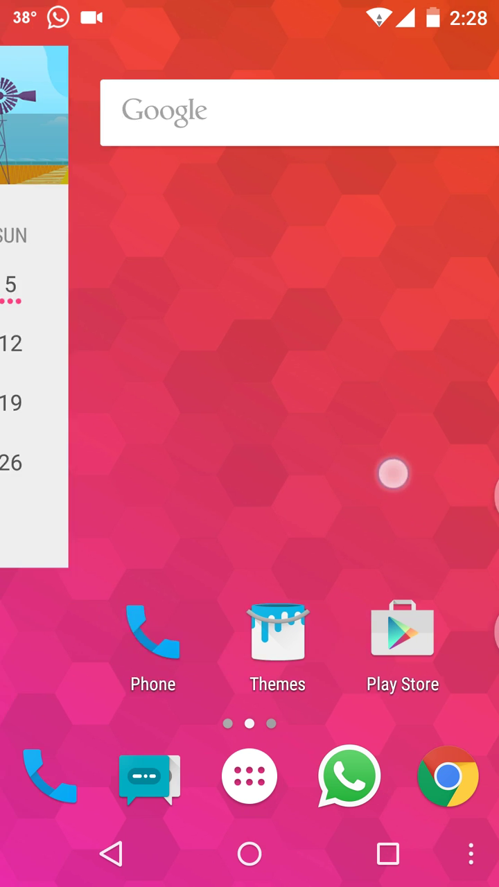
drag(457, 630, 173, 630)
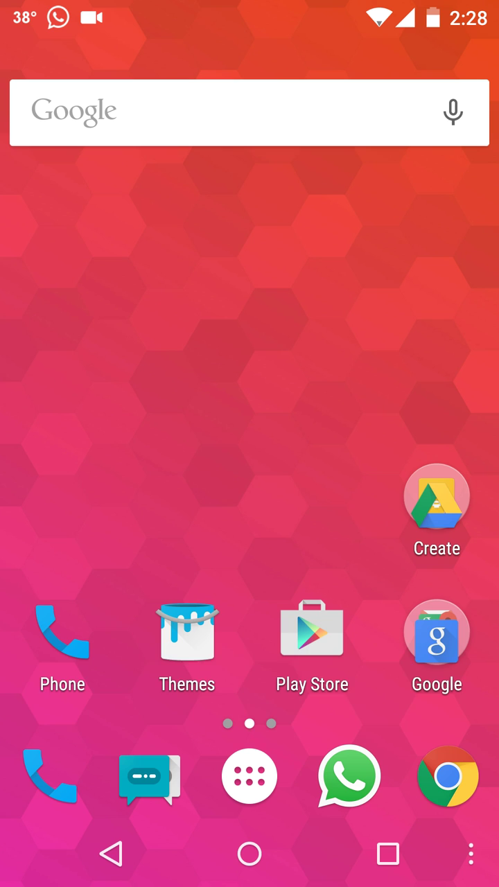
drag(233, 511, 69, 513)
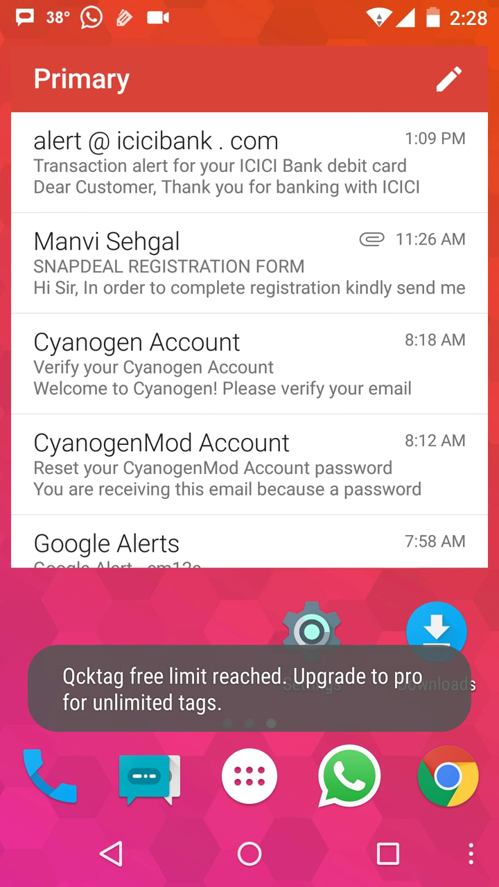
drag(104, 416, 416, 416)
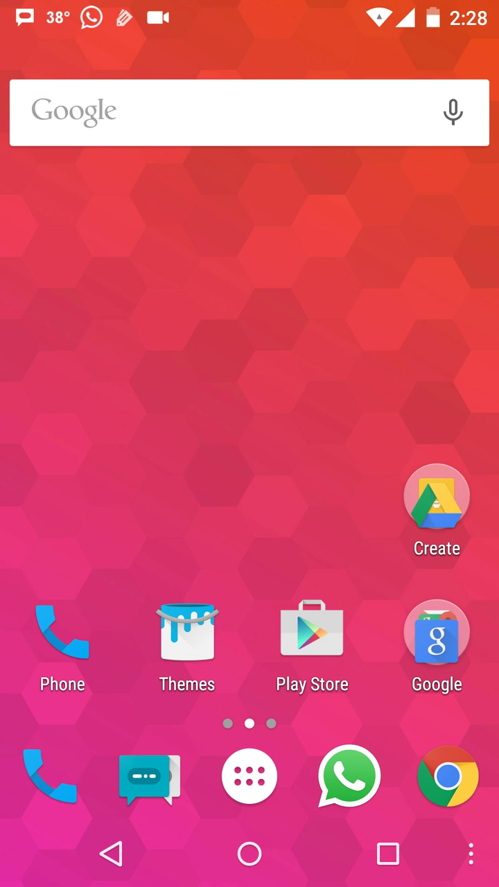
drag(323, 492, 363, 487)
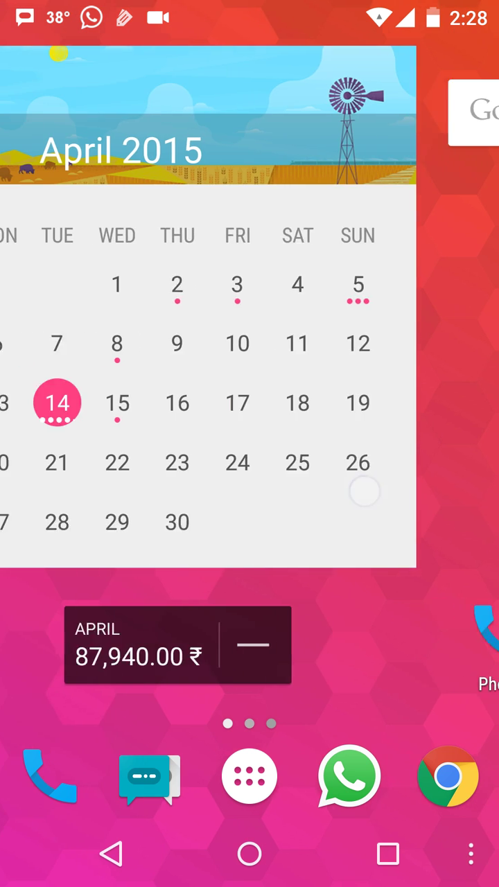
drag(388, 686, 226, 685)
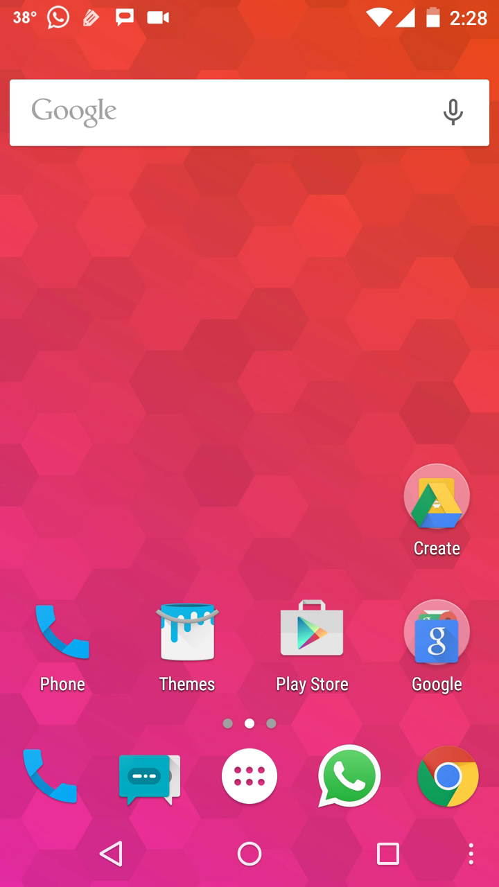
drag(430, 380, 207, 380)
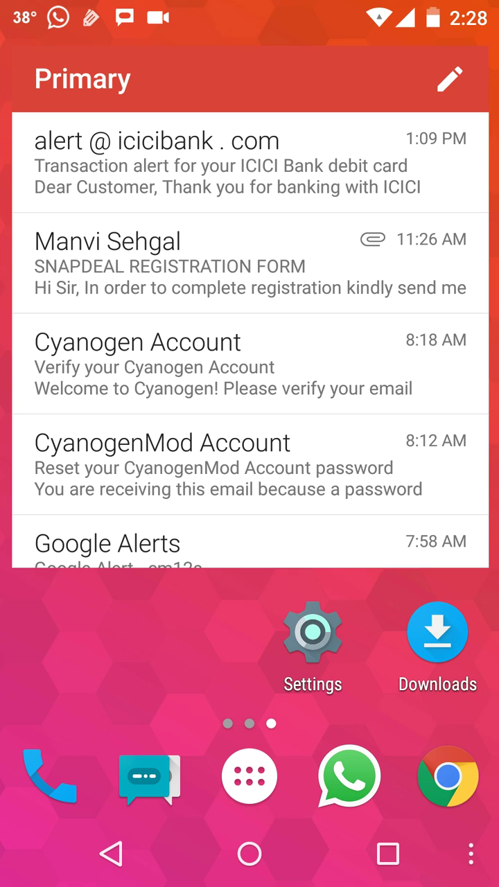
drag(228, 617, 416, 617)
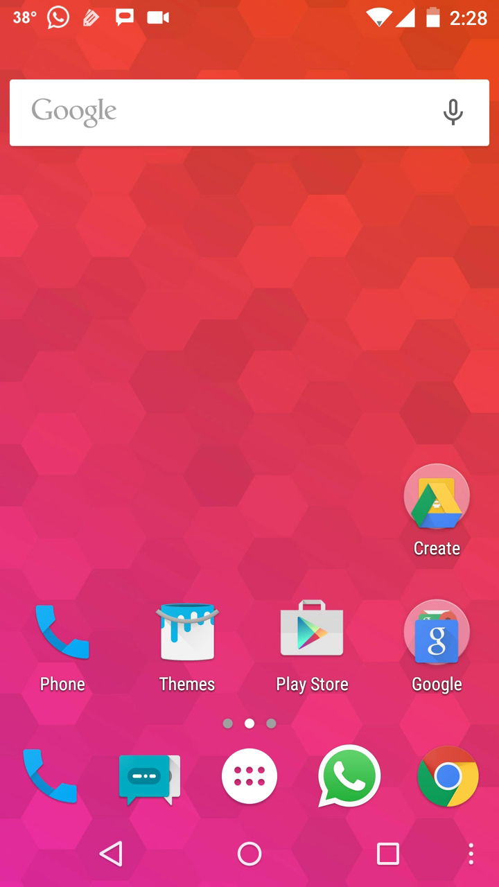
Pull down and dismiss notifications, then settle on the page with the Settings shortcut.
mouse_move(313, 584)
mouse_down()
mouse_move(184, 637)
mouse_move(316, 673)
mouse_up()
drag(103, 520, 337, 520)
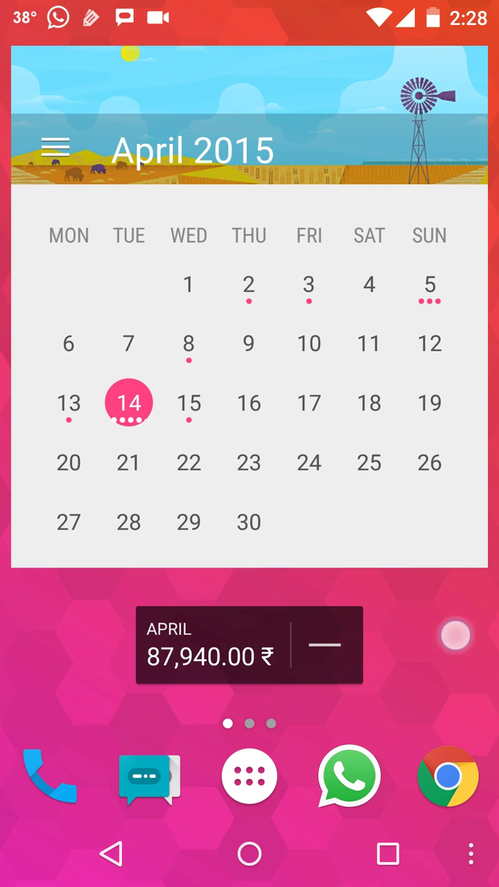
drag(455, 635, 208, 641)
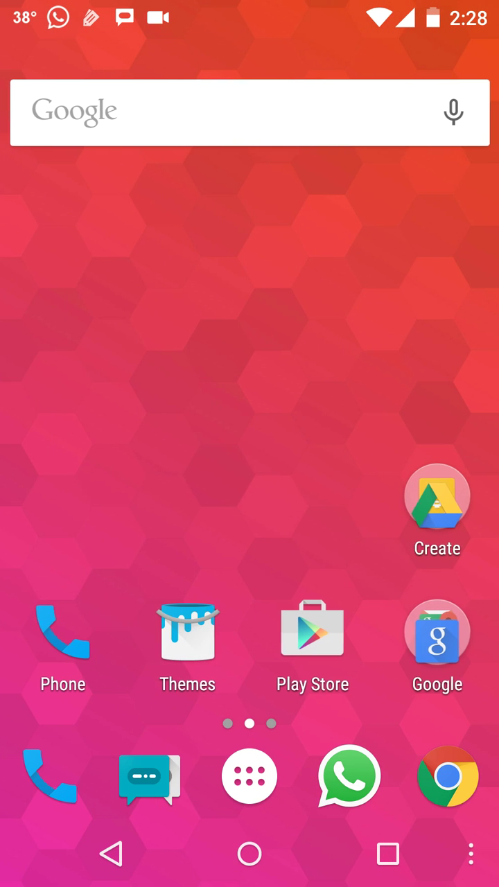
drag(312, 465, 309, 607)
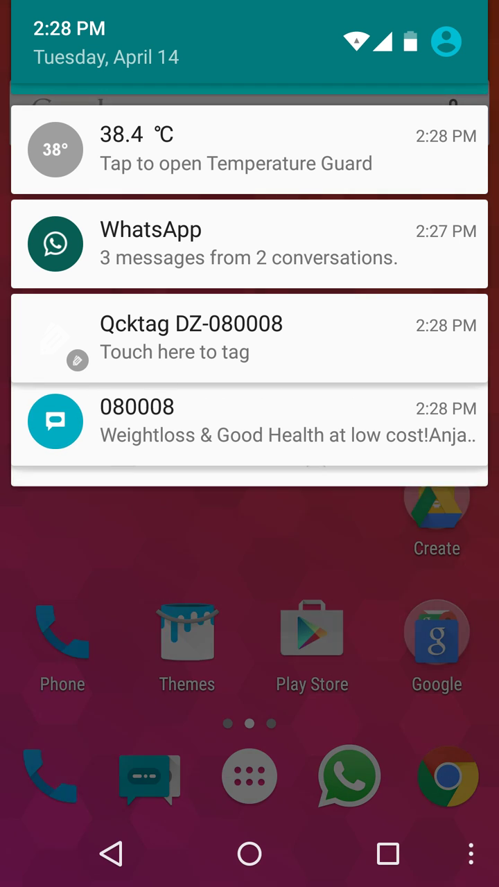
drag(288, 542, 288, 208)
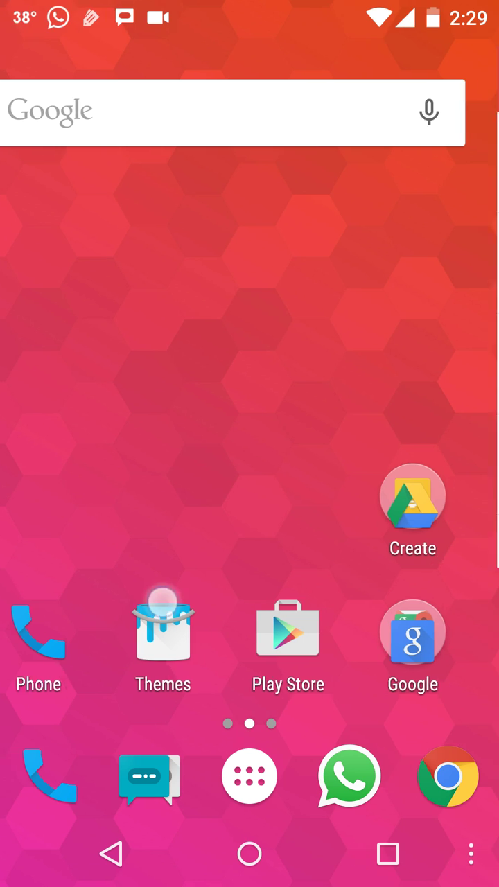
drag(184, 603, 27, 604)
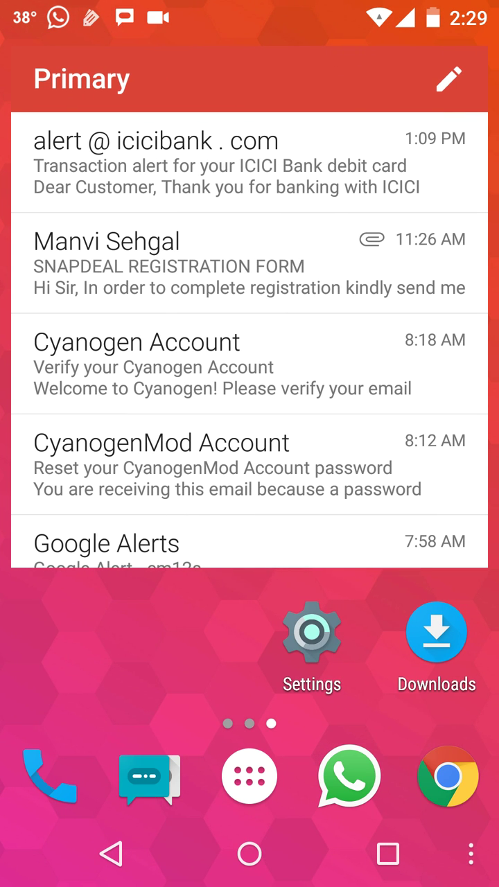
drag(104, 624, 416, 623)
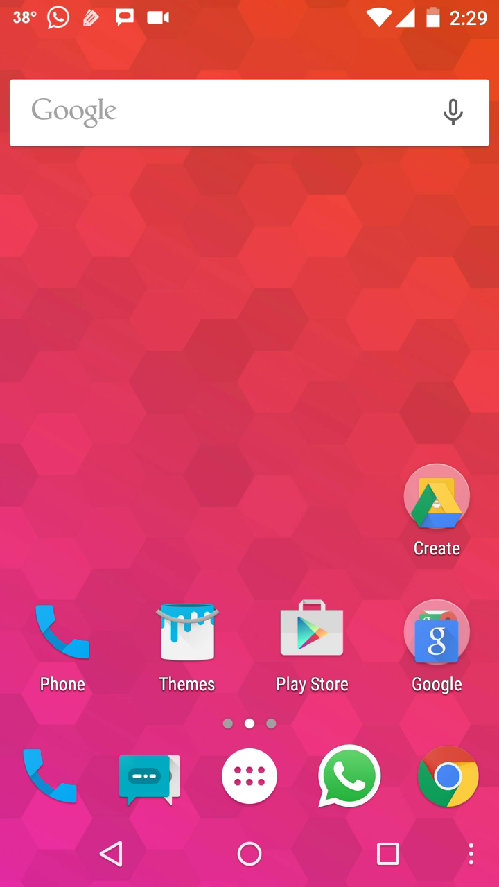
drag(235, 435, 42, 435)
Launch Settings, scroll the list, and open Gestures to check the Camera, Music and Flashlight shortcuts.
click(312, 631)
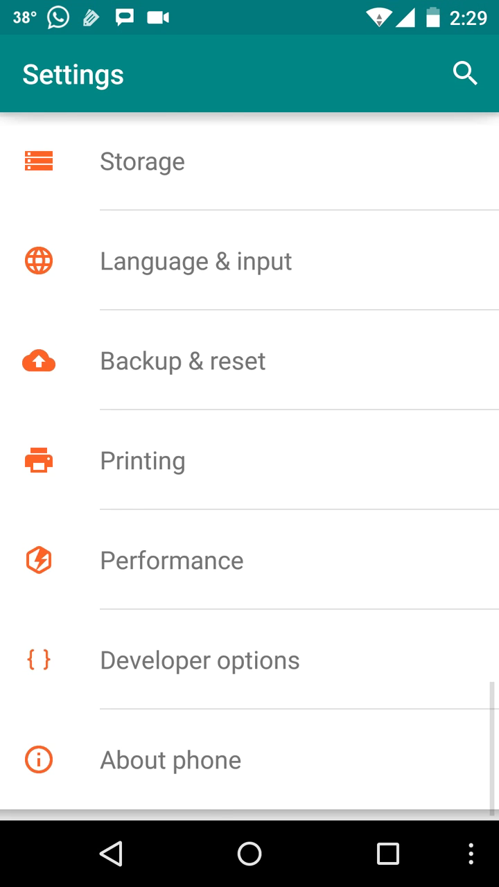
drag(275, 207, 275, 675)
drag(313, 428, 312, 734)
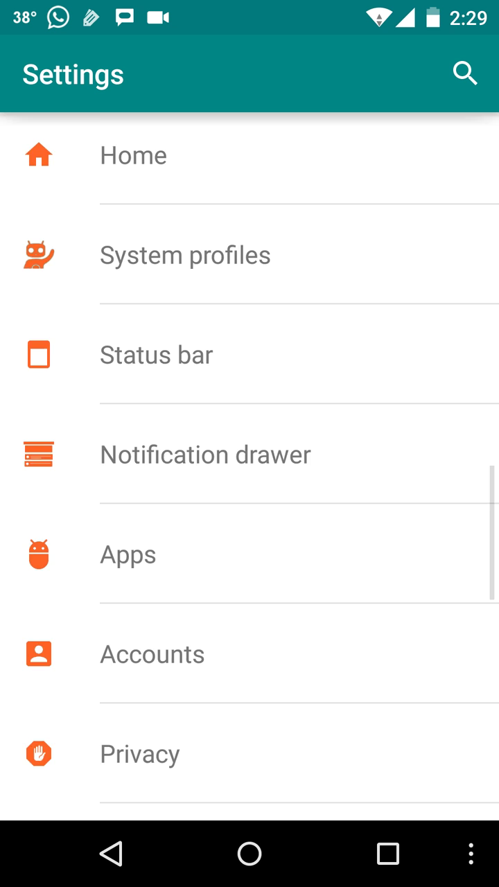
drag(257, 326, 257, 614)
drag(237, 340, 238, 618)
drag(295, 354, 296, 477)
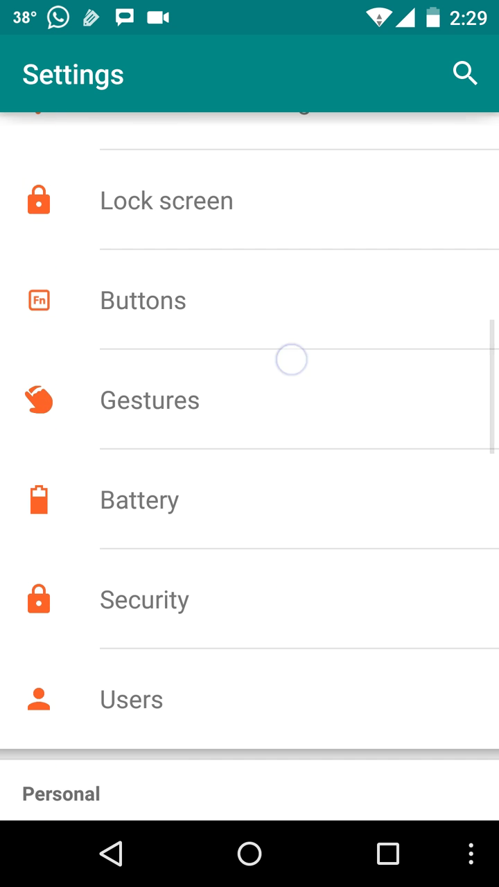
click(291, 360)
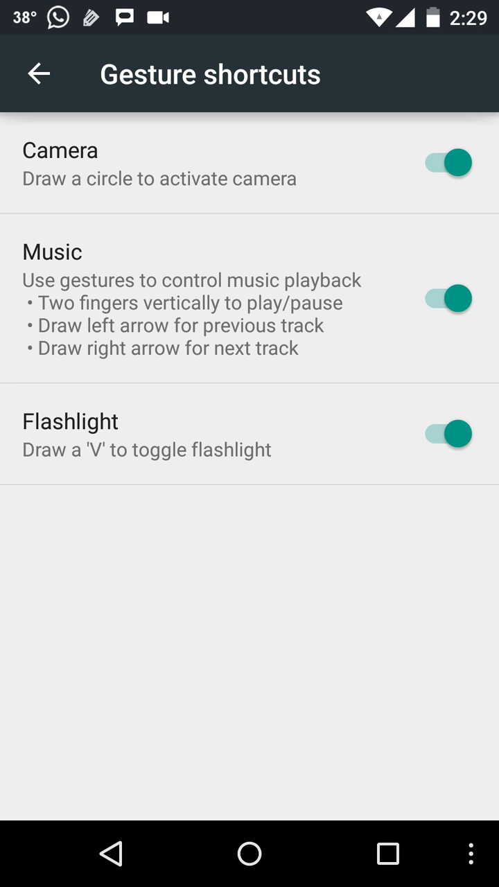
Return home, briefly open Camera via the circle gesture, then unlock with the pattern.
click(249, 853)
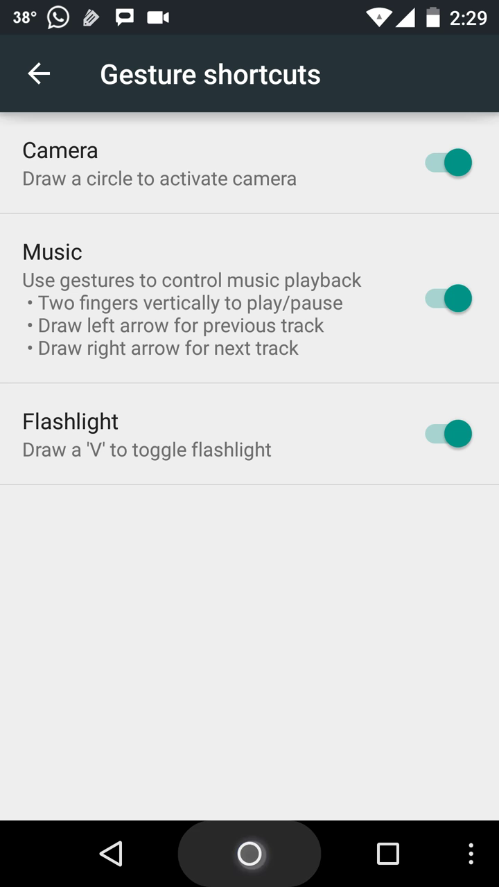
click(257, 853)
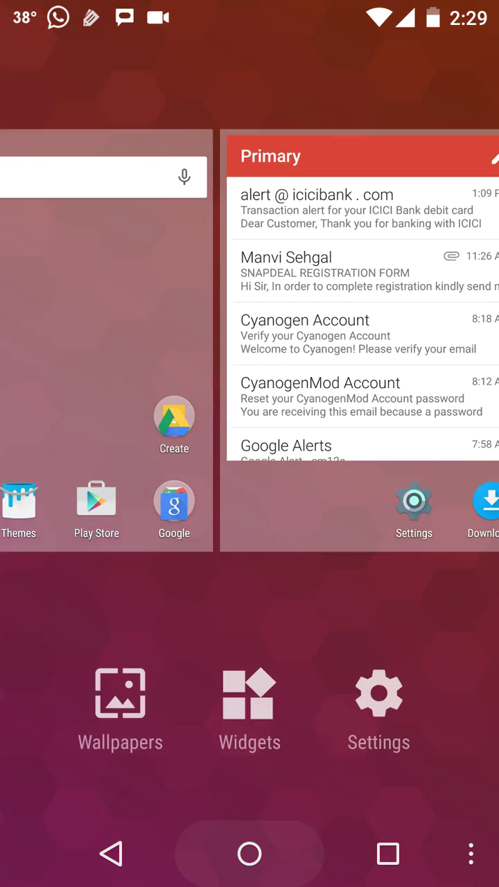
click(255, 854)
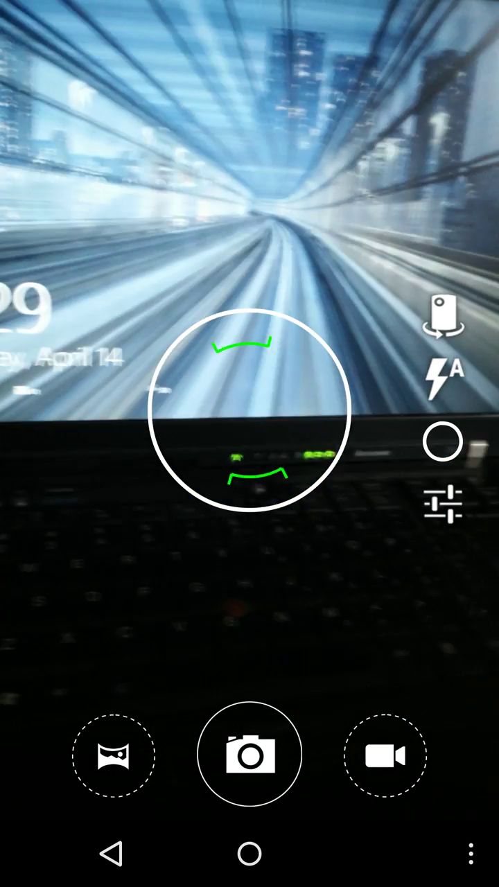
click(111, 854)
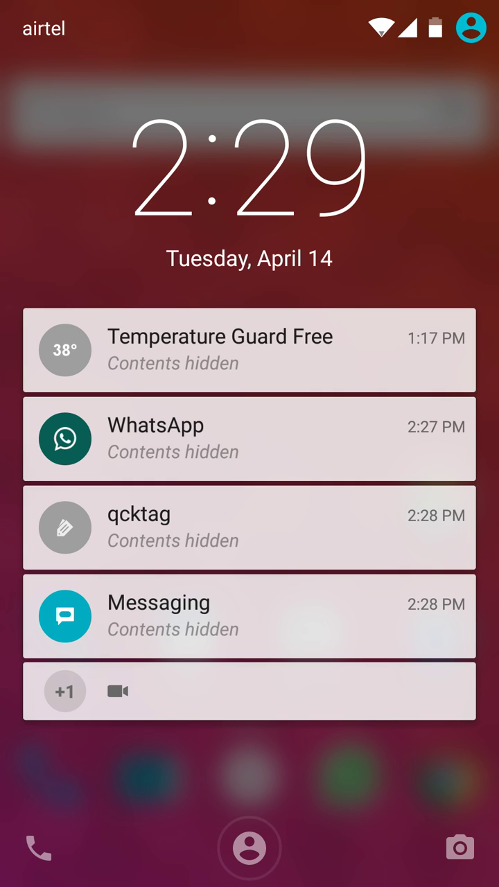
drag(348, 828, 380, 607)
mouse_move(91, 393)
mouse_down()
mouse_move(261, 547)
mouse_move(91, 709)
mouse_up()
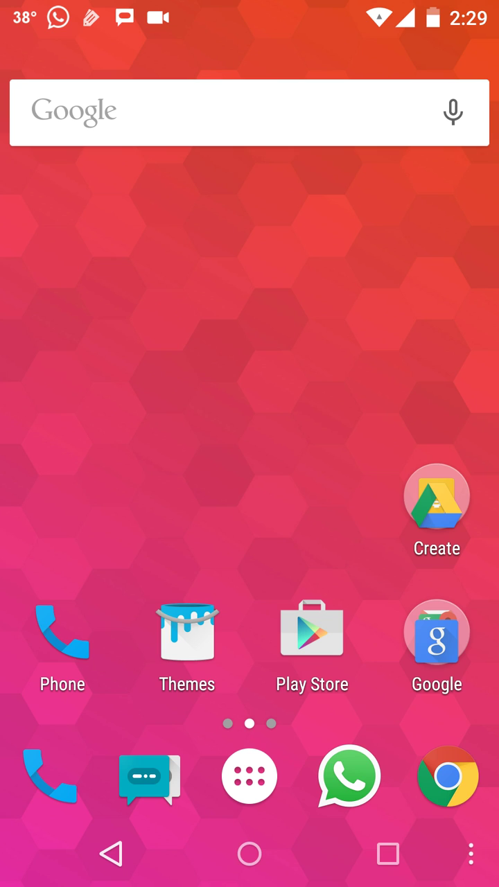
click(249, 776)
click(249, 852)
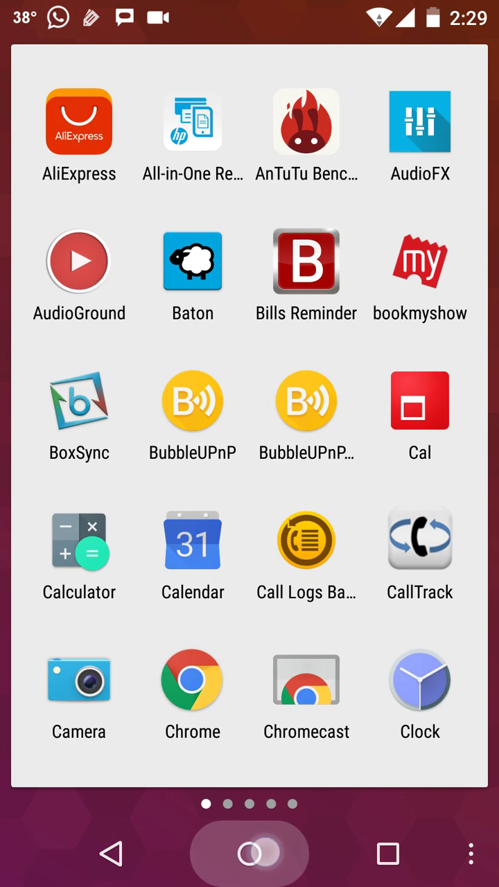
drag(472, 558, 162, 558)
drag(69, 608, 431, 608)
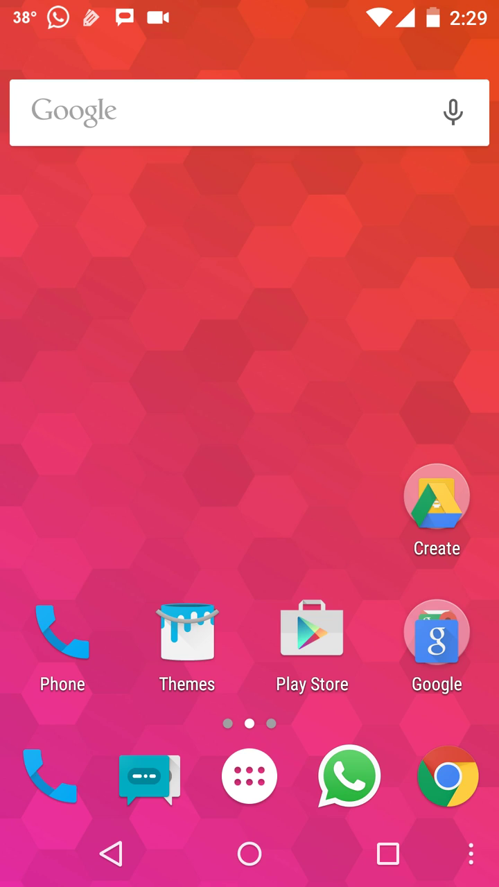
click(281, 776)
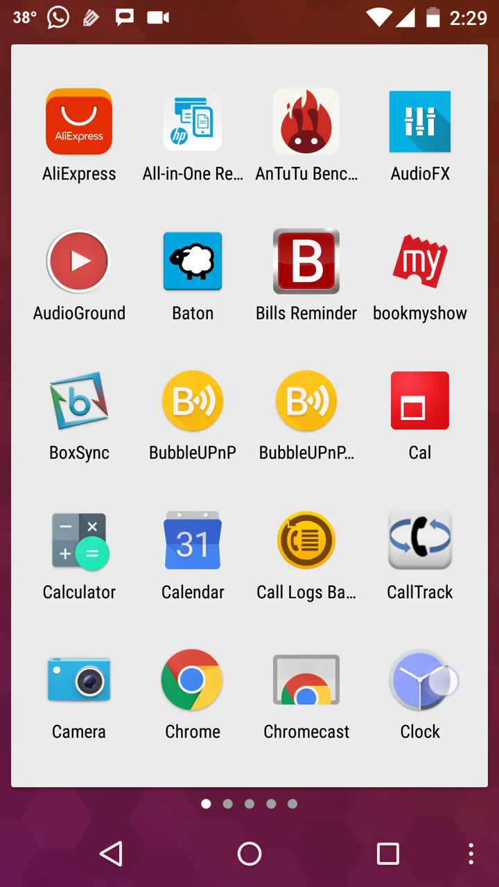
drag(442, 683, 104, 682)
drag(430, 762, 229, 762)
drag(138, 690, 336, 690)
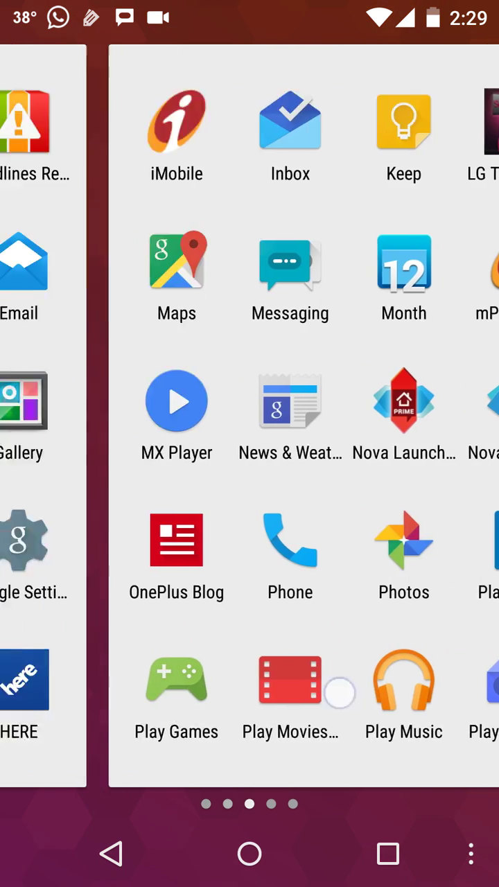
drag(416, 735, 173, 734)
drag(333, 737, 104, 737)
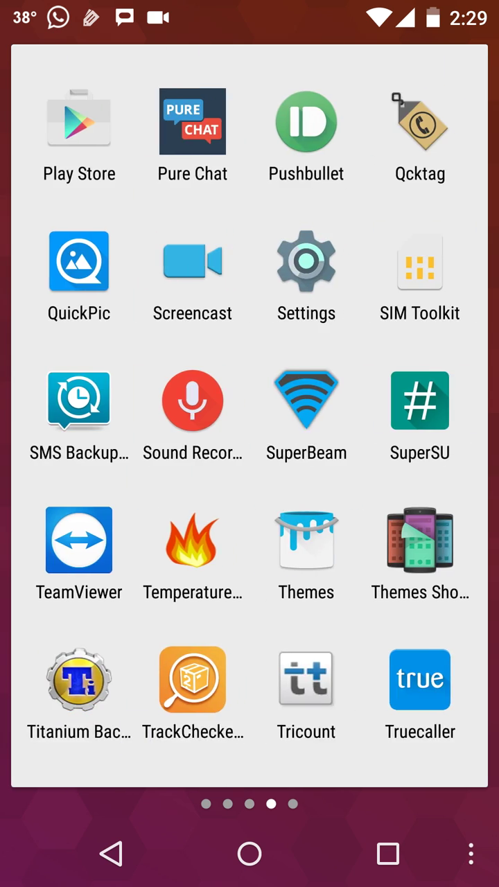
drag(430, 714, 205, 712)
drag(229, 617, 416, 617)
click(251, 855)
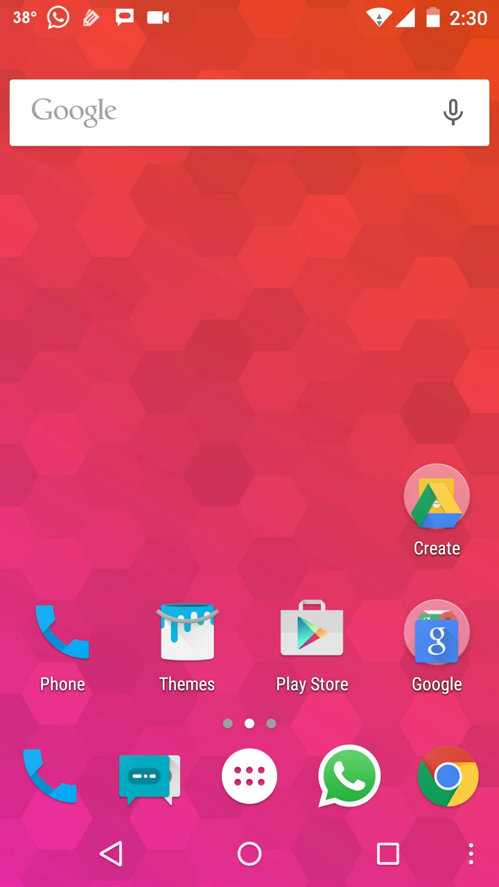